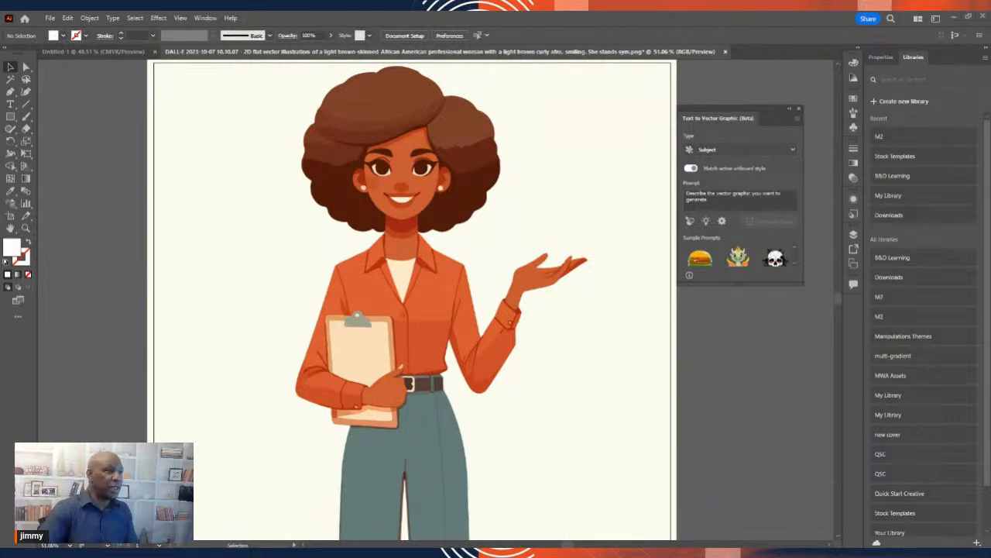
Step: Create a new blank CMYK document with a square artboard
click(49, 18)
click(58, 31)
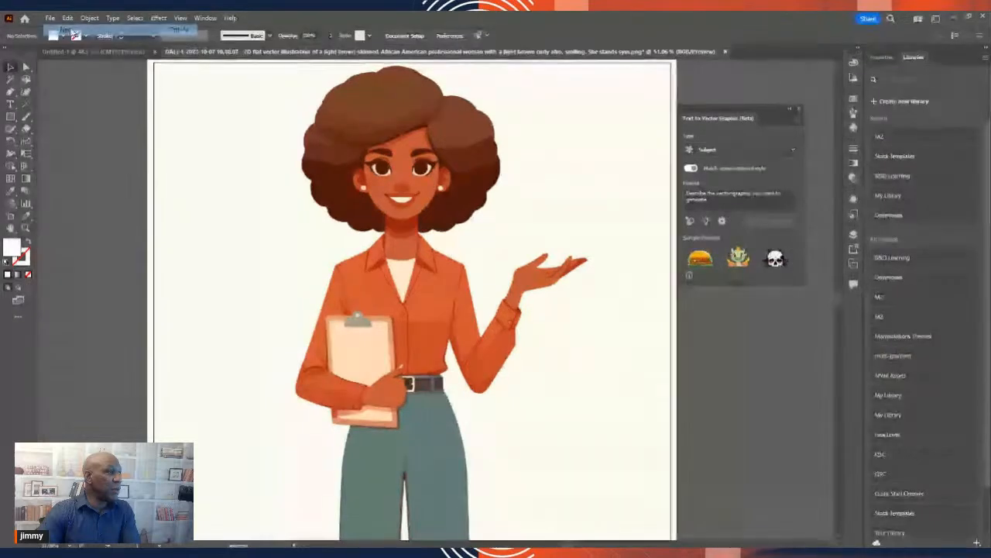
click(770, 488)
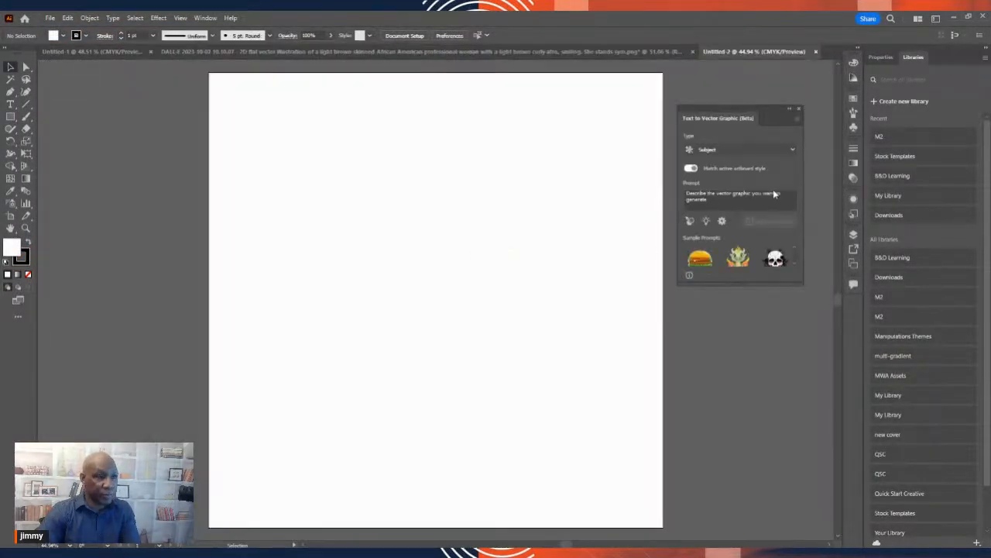
click(685, 200)
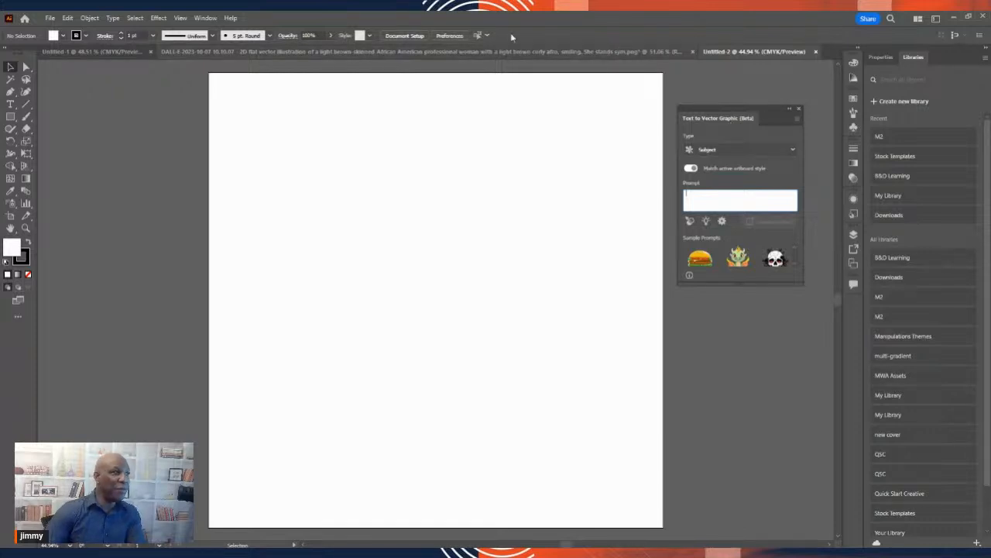
click(182, 19)
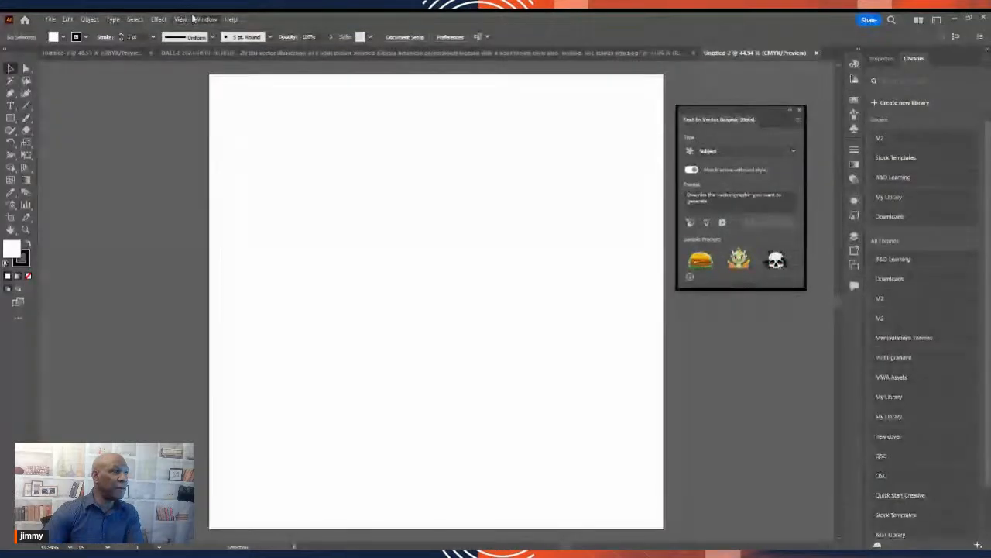
click(233, 18)
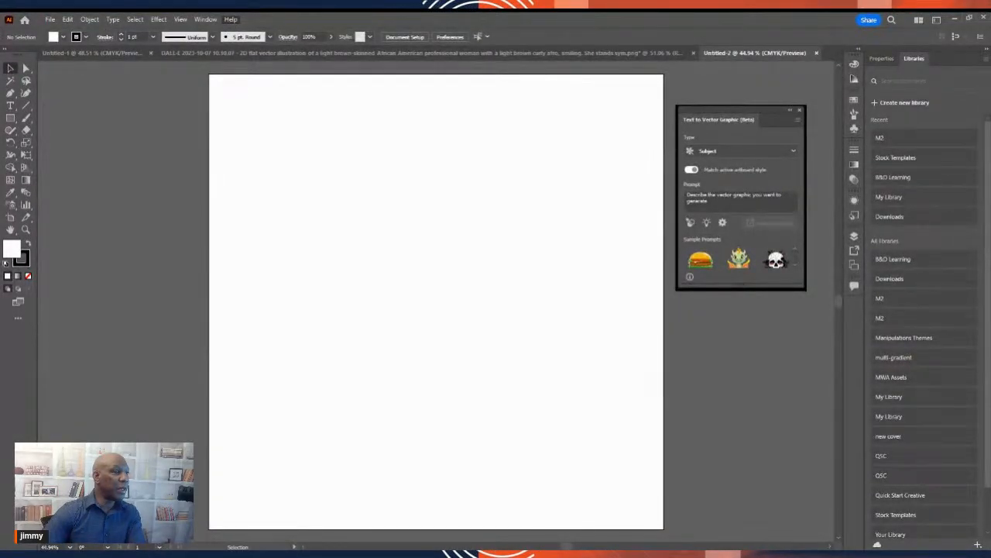
click(249, 102)
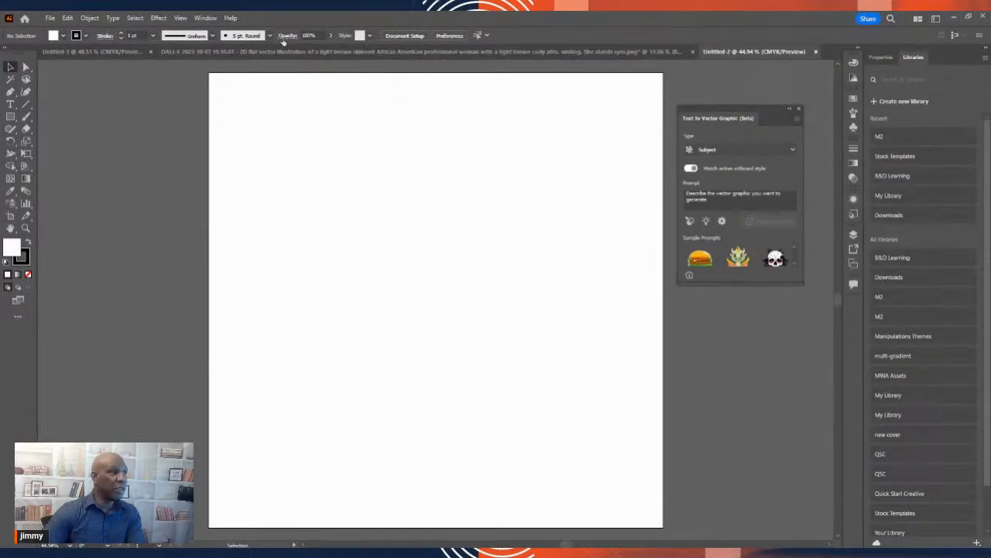
click(204, 20)
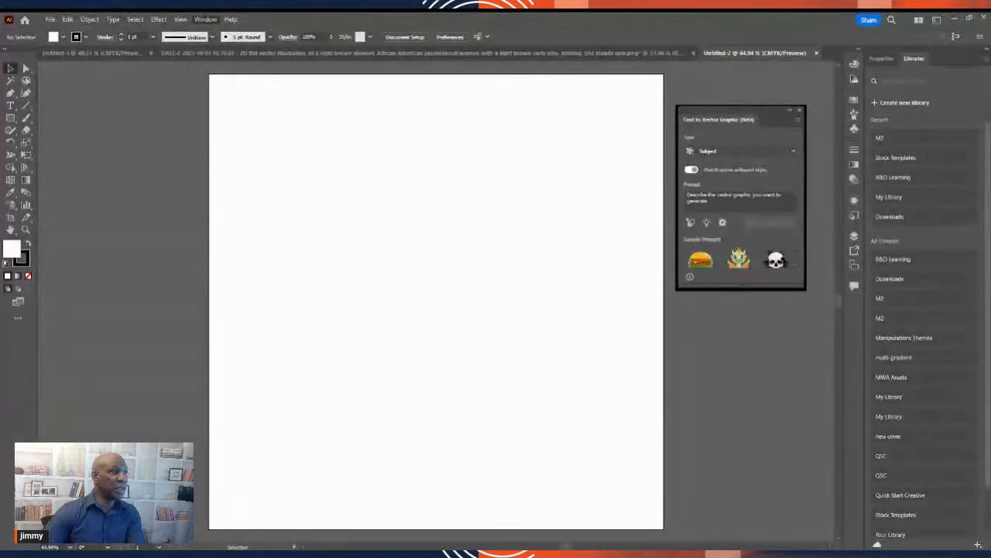
click(498, 15)
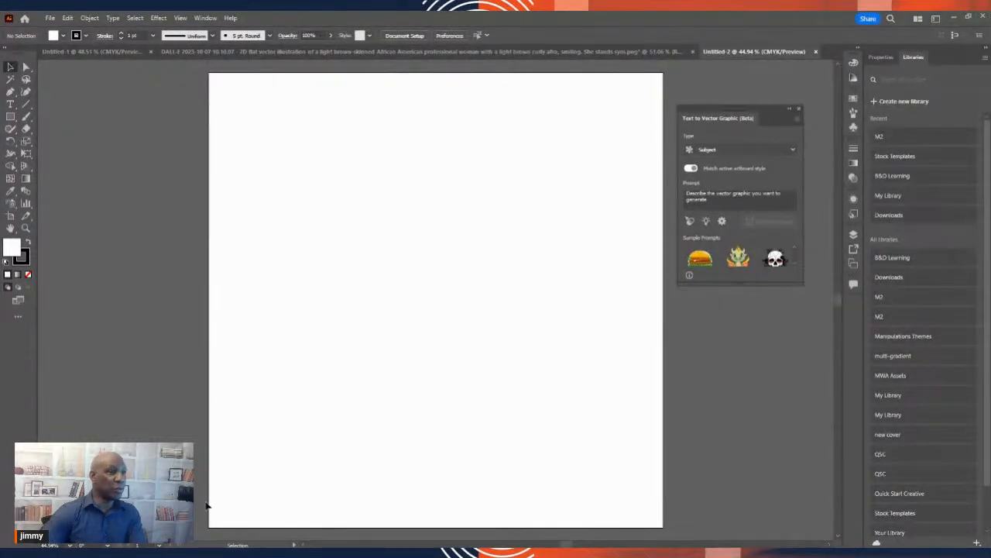
click(686, 199)
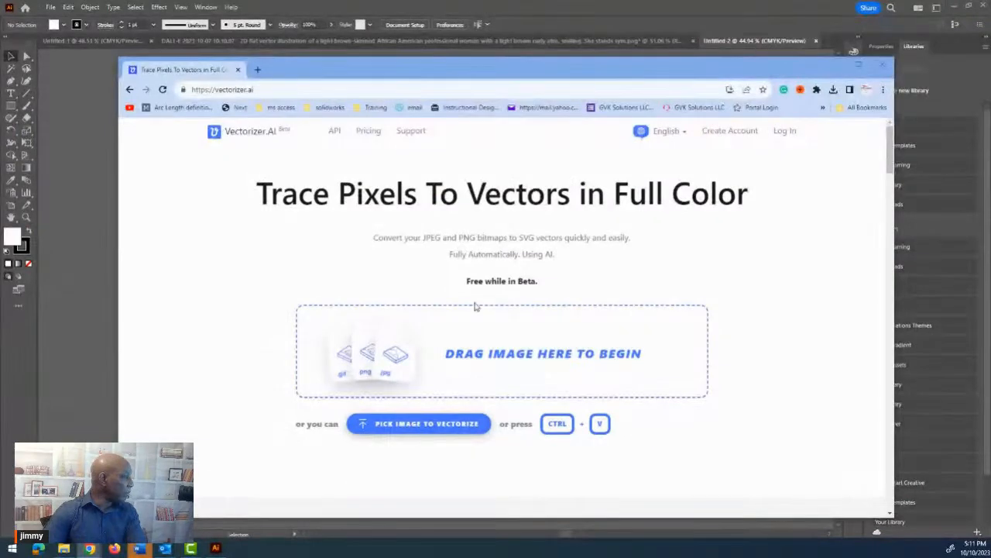
Step: Switch to Vectorizer.AI in the browser and upload the DALL·E PNG of the woman holding a clipboard
drag(395, 65, 387, 40)
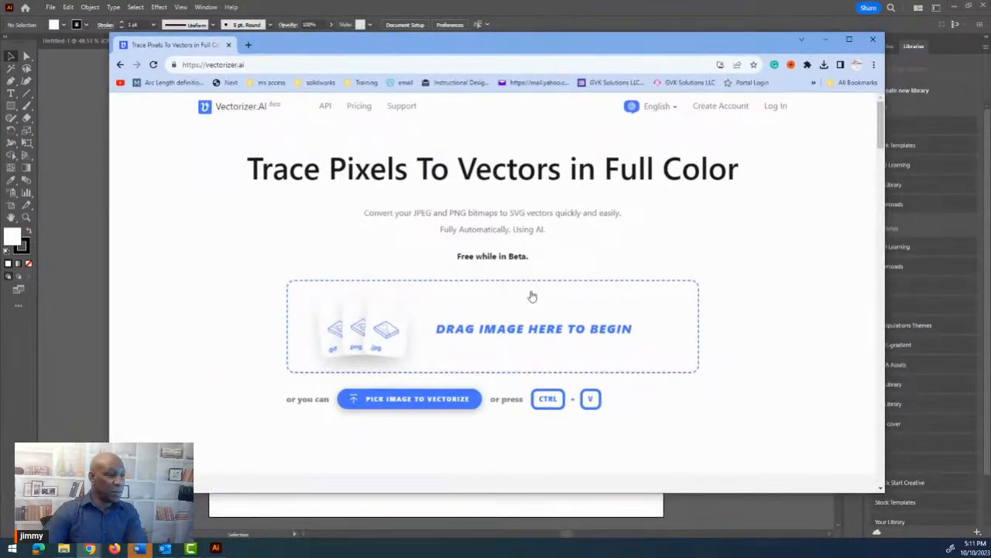
click(66, 553)
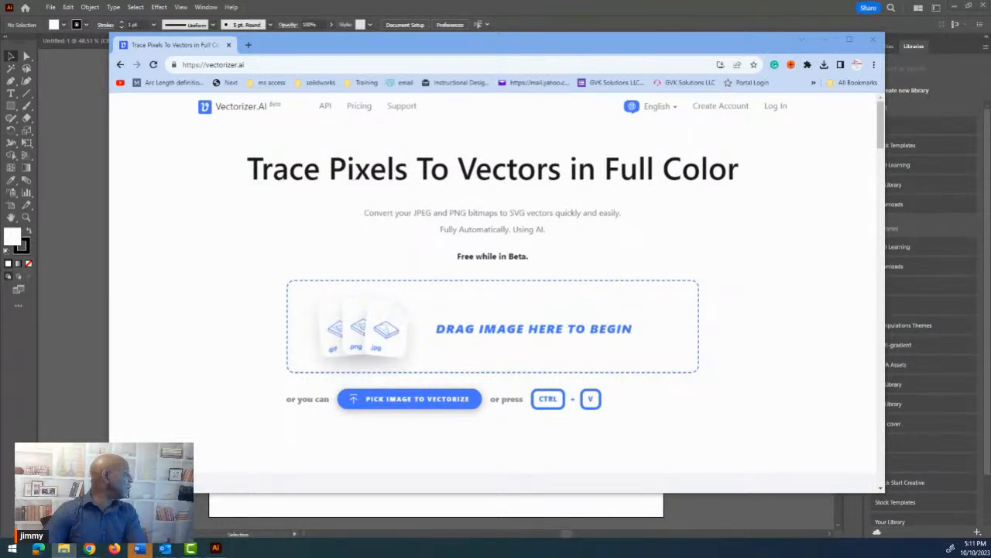
drag(177, 259, 484, 326)
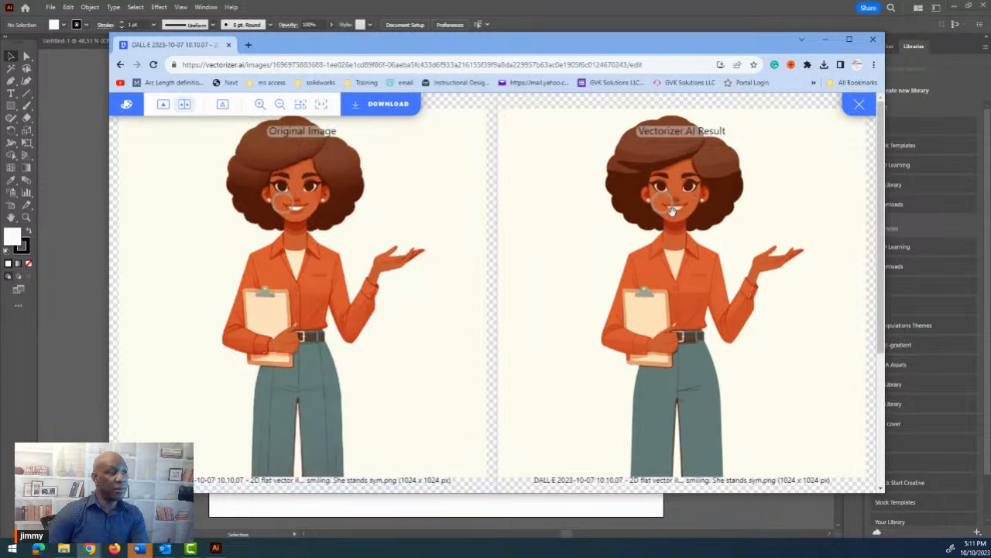
Step: Choose EPS as the file format for the vectorized result and start its download
click(395, 107)
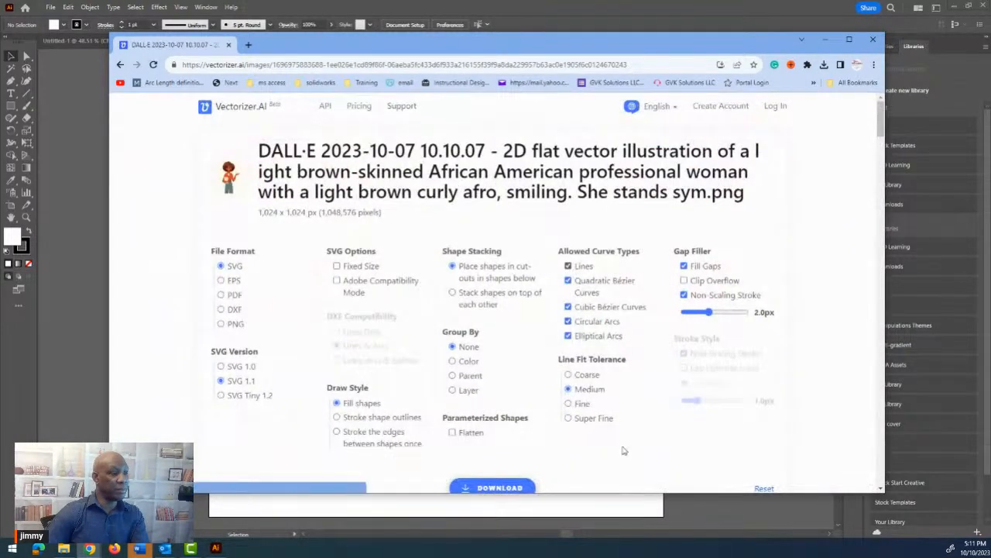
scroll(248, 275, down, 1)
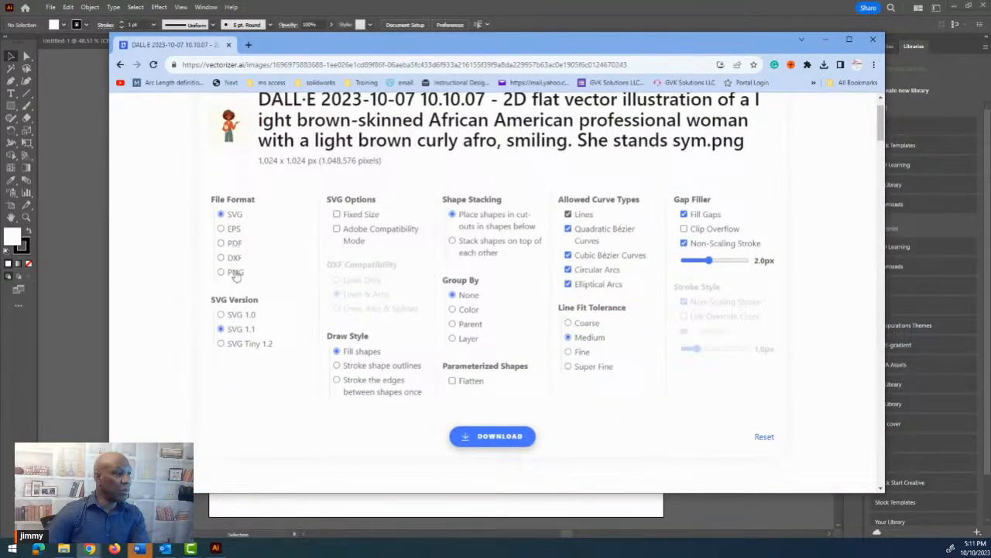
click(221, 230)
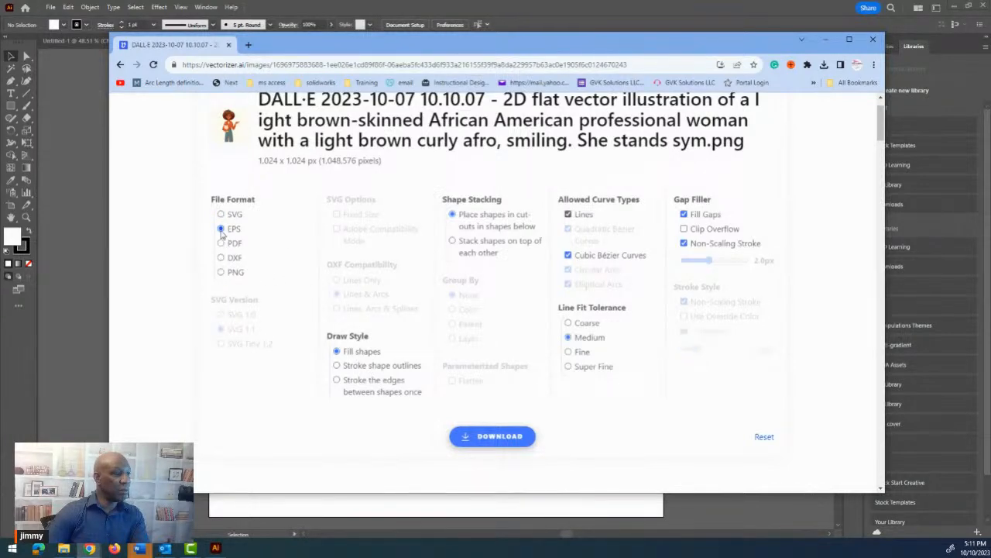
click(499, 440)
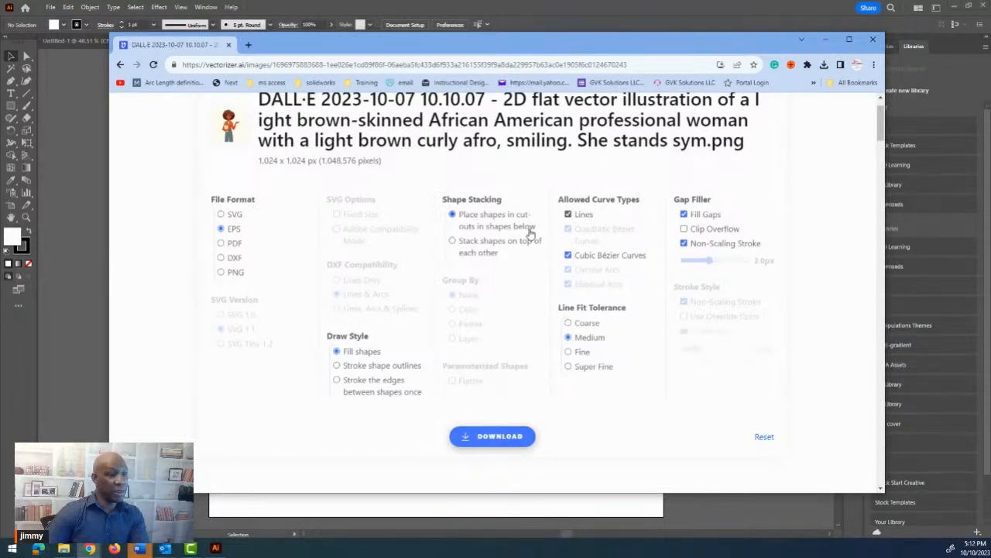
click(499, 438)
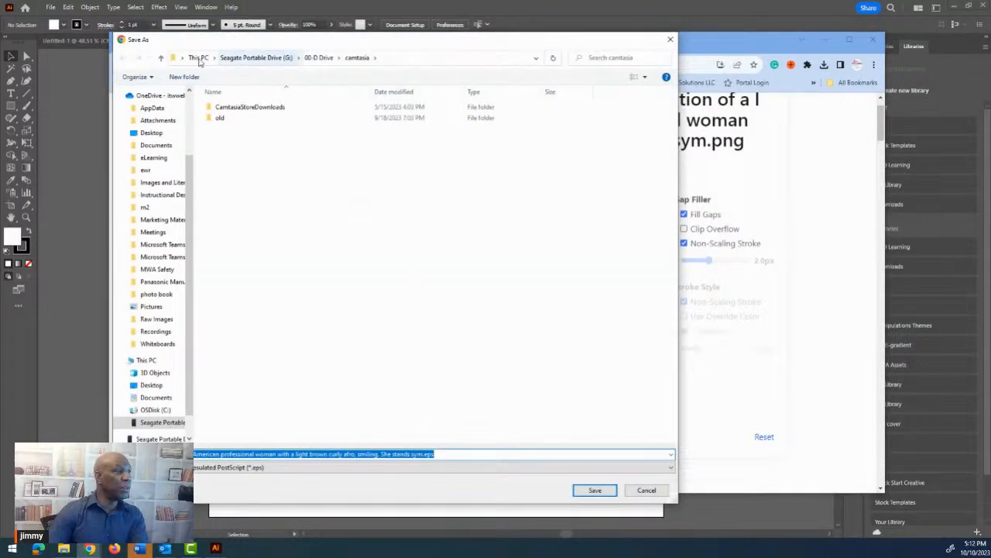
Step: Save the downloaded EPS in the Pictures dalle folder under the name "test image vector"
scroll(147, 132, up, 2)
click(149, 129)
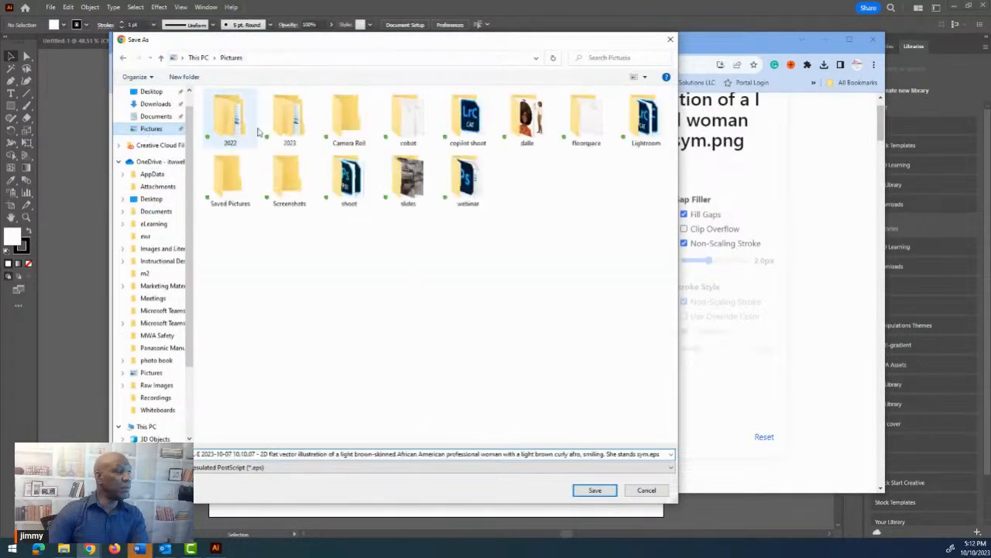
double_click(524, 113)
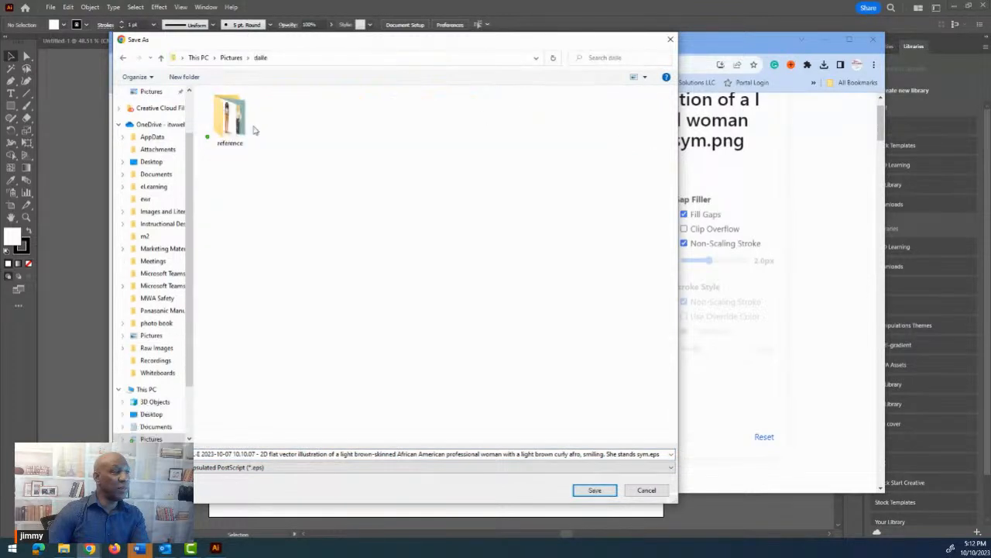
triple_click(496, 454)
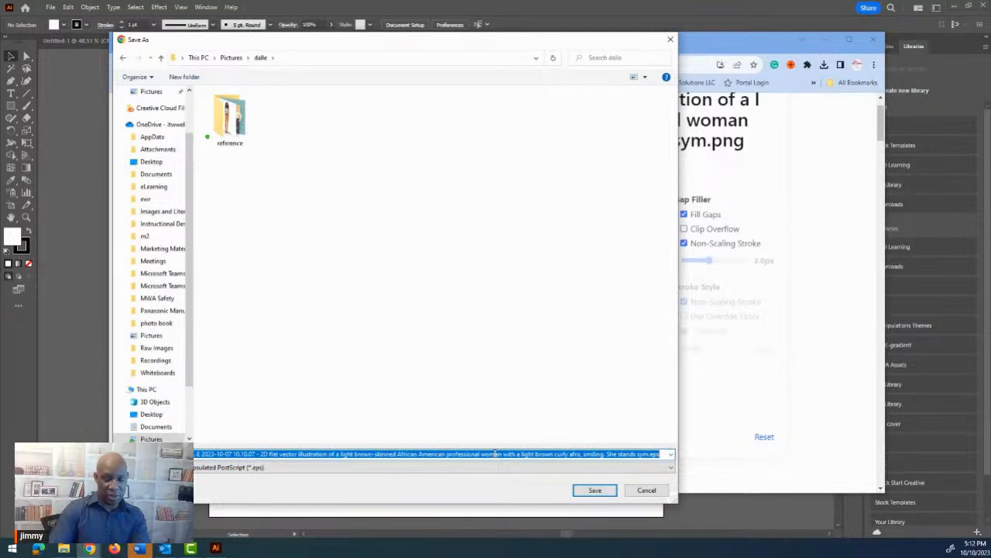
key(BackSpace)
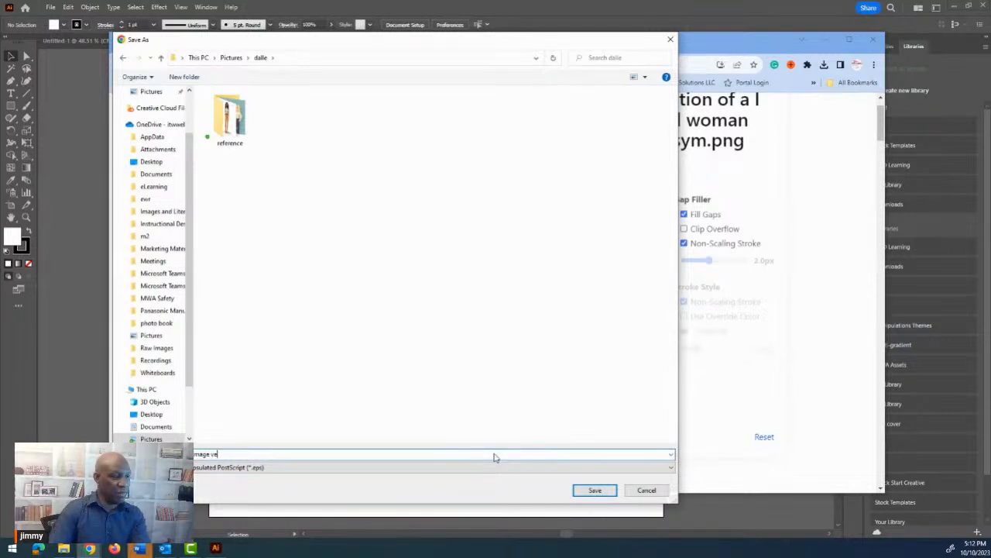
text(test image vector)
key(Return)
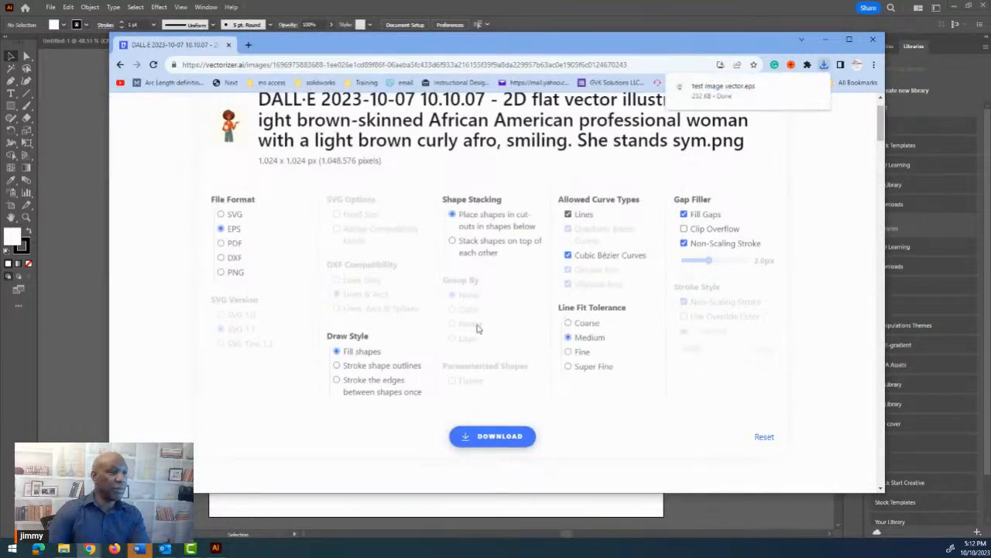
Step: Return to Illustrator and open test image vector.eps from the Pictures dalle folder
click(825, 39)
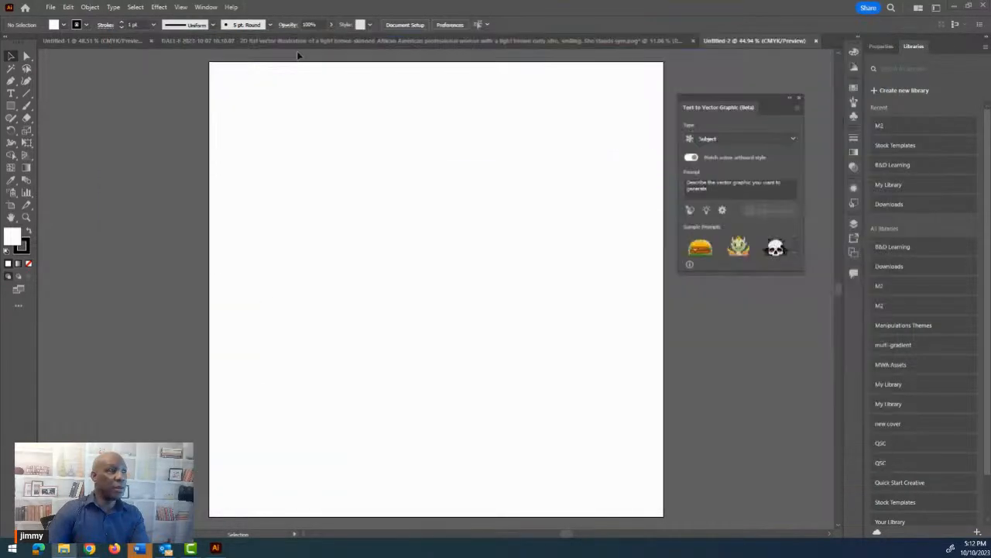
click(48, 7)
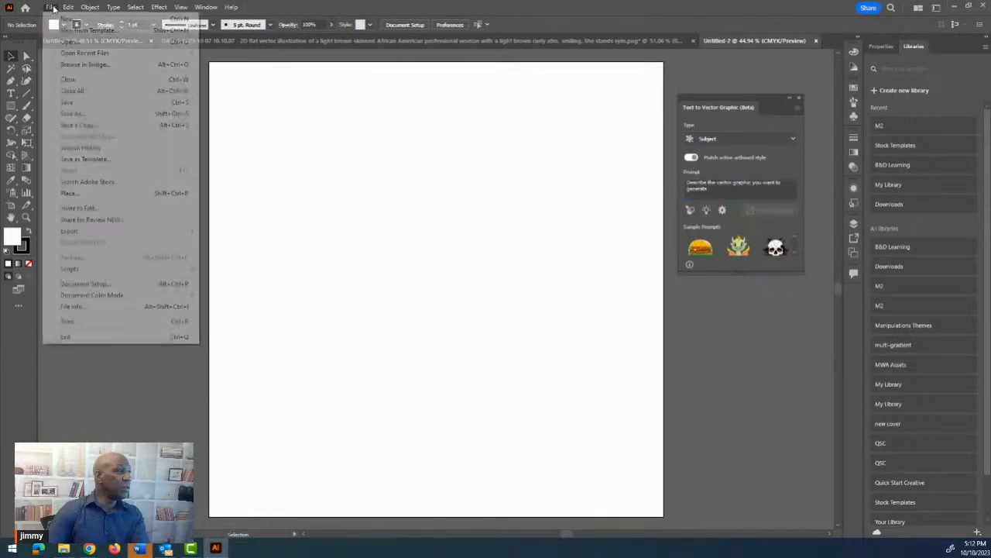
click(64, 42)
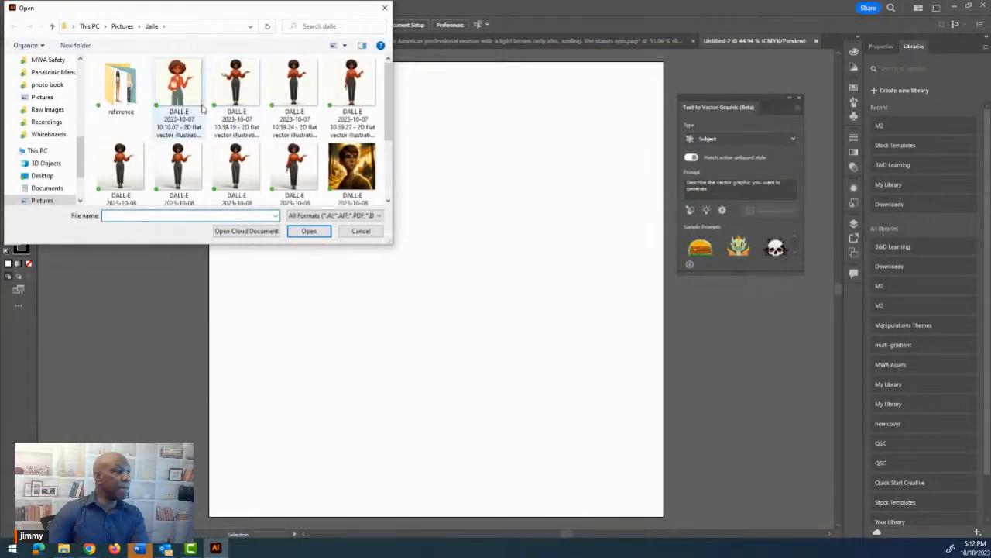
double_click(122, 81)
click(124, 85)
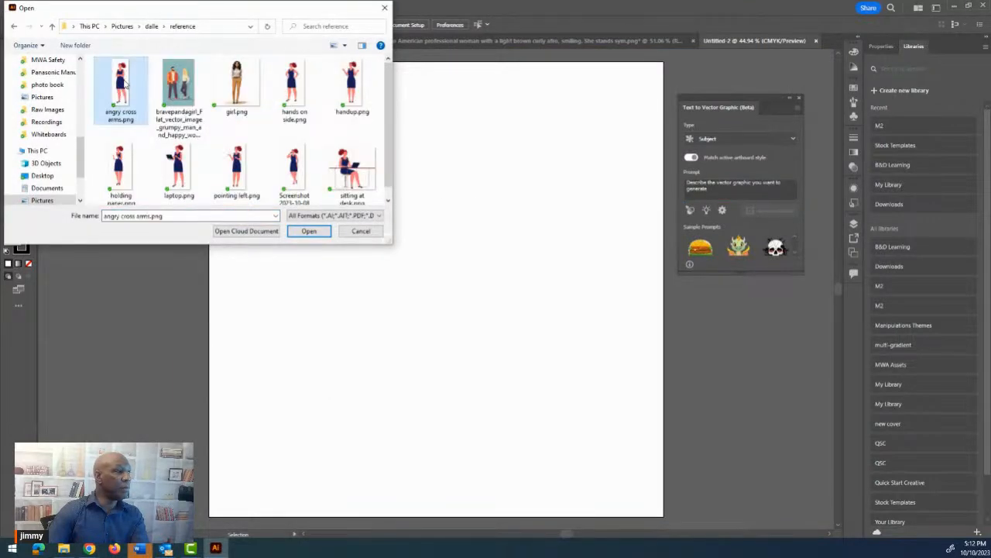
click(151, 26)
scroll(233, 124, down, 2)
click(294, 155)
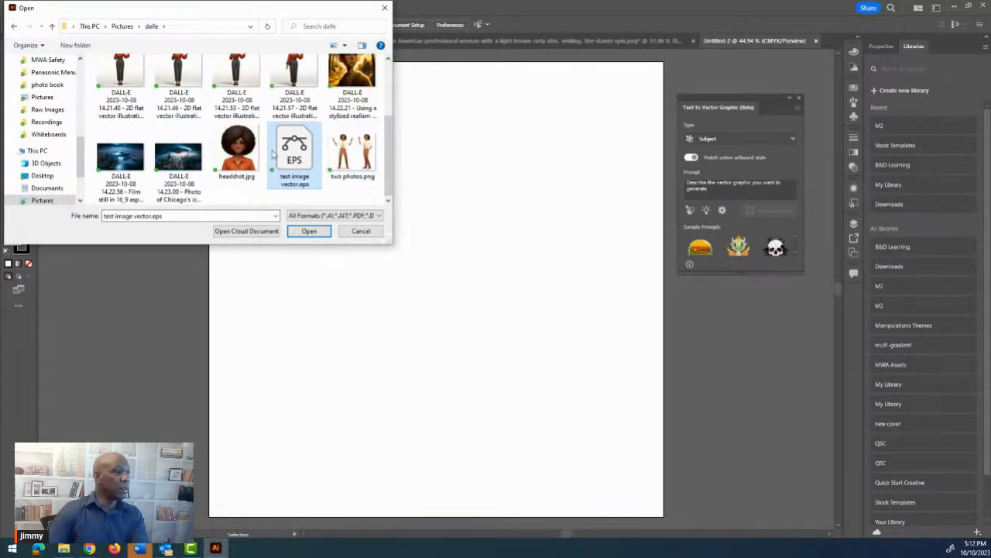
click(309, 231)
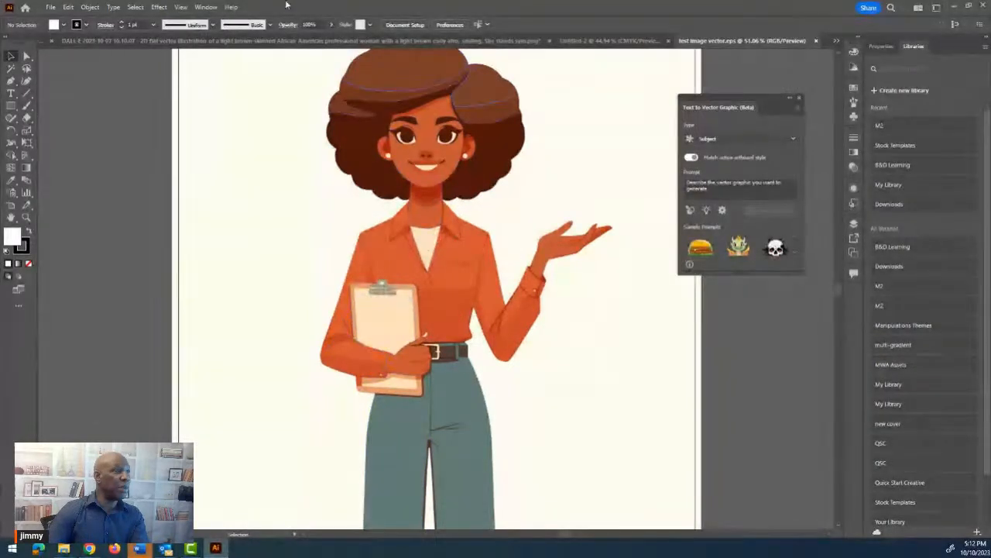
Step: Close the DALL-E PNG document of the woman without saving its changes
click(579, 41)
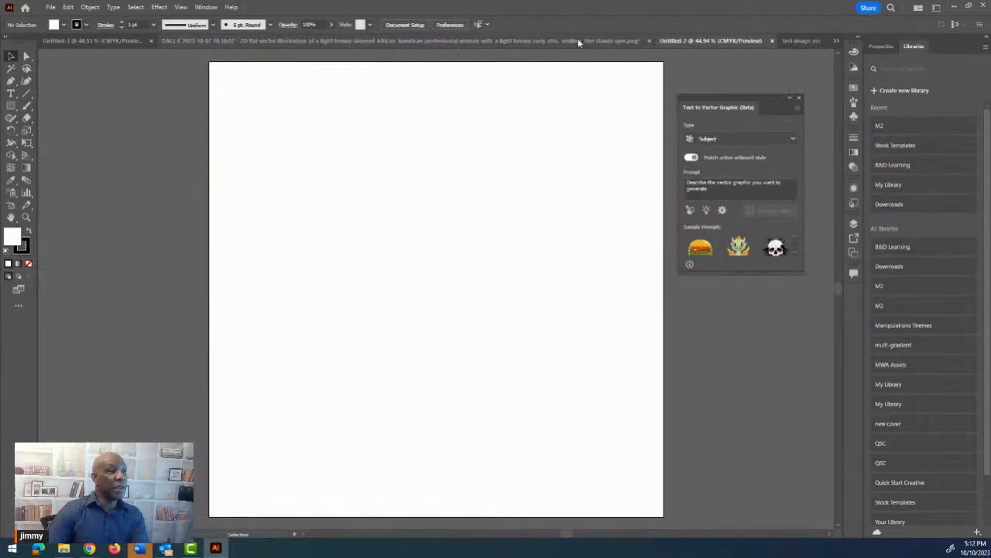
click(51, 7)
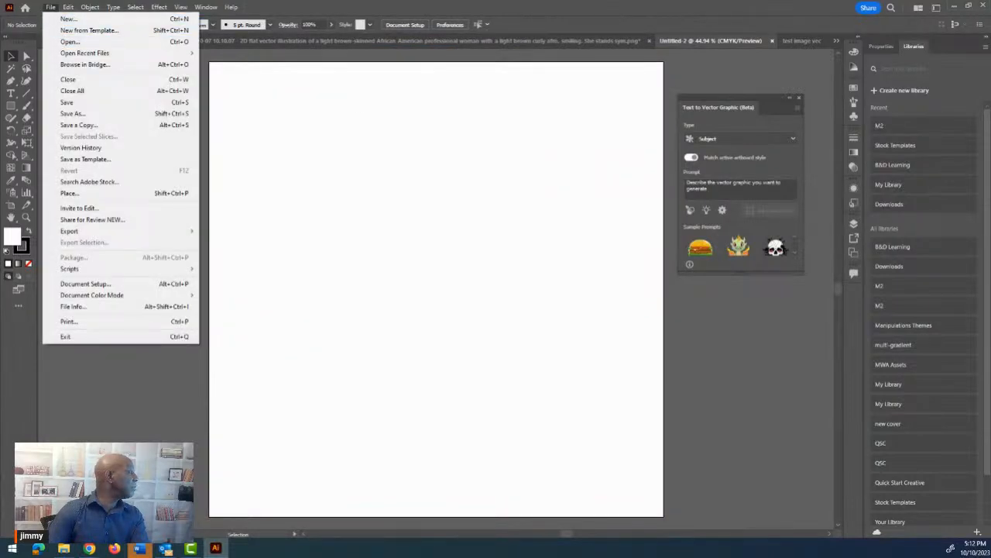
key(alt+Tab)
drag(306, 267, 438, 266)
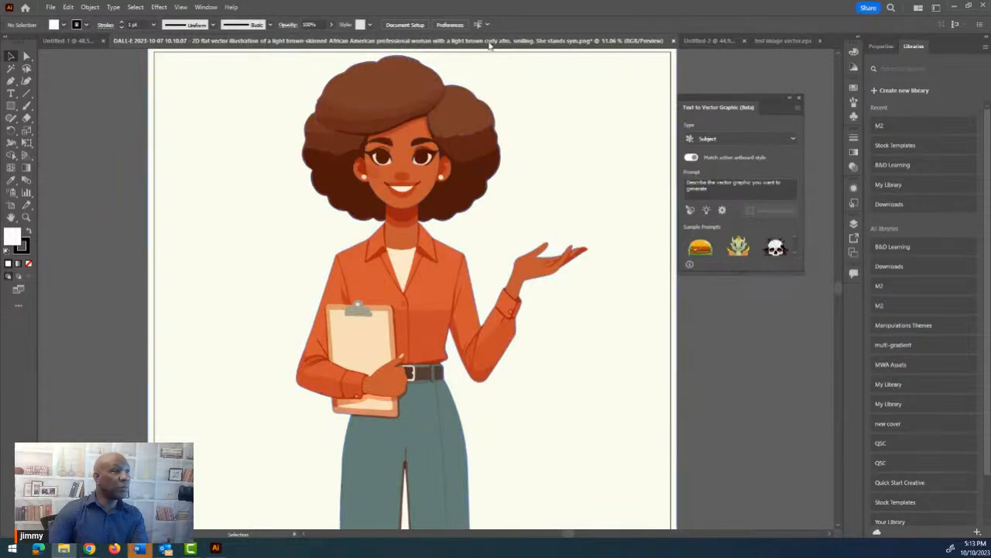
click(672, 41)
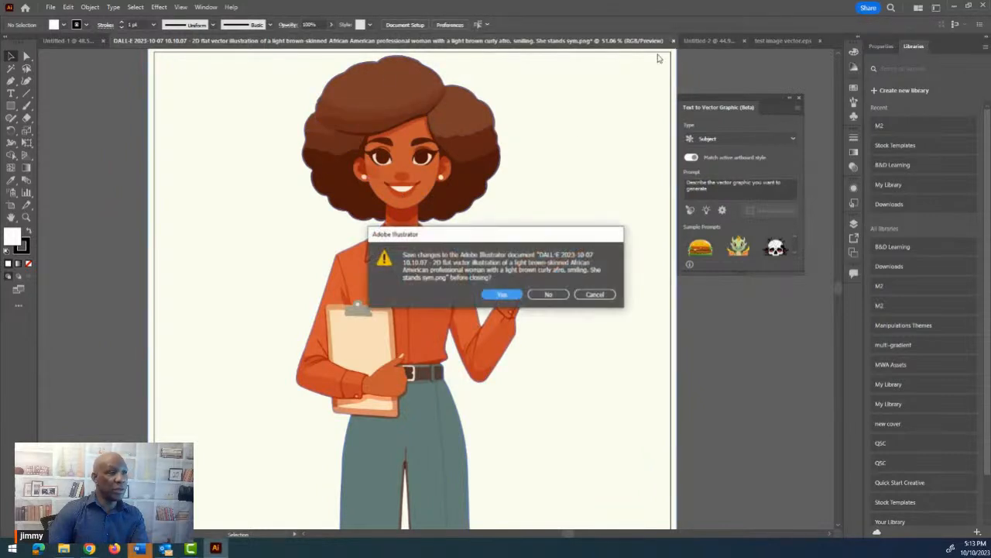
click(548, 294)
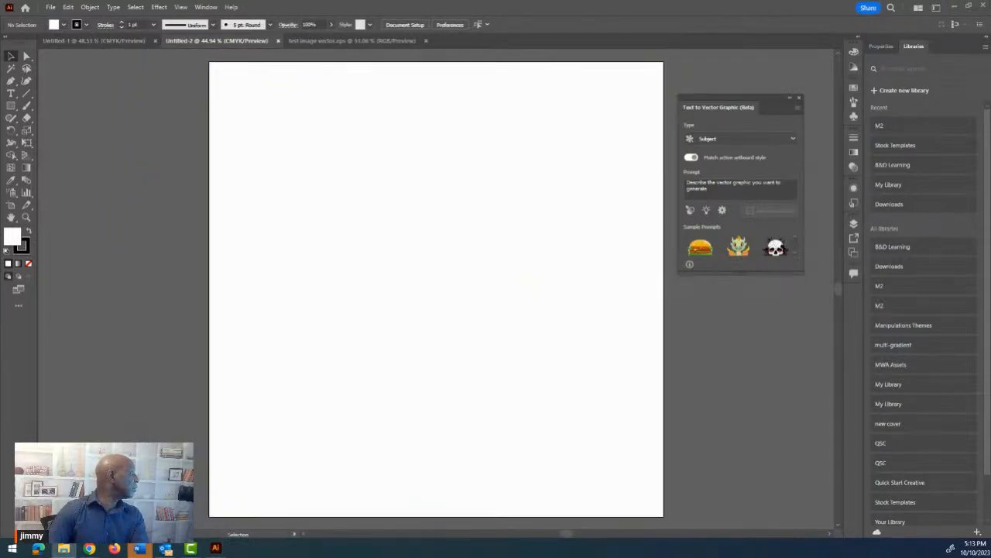
Step: Place the DALL-E PNG of the woman in the blank Untitled-2 document and position it over the artboard near its upper edge
drag(108, 465, 434, 249)
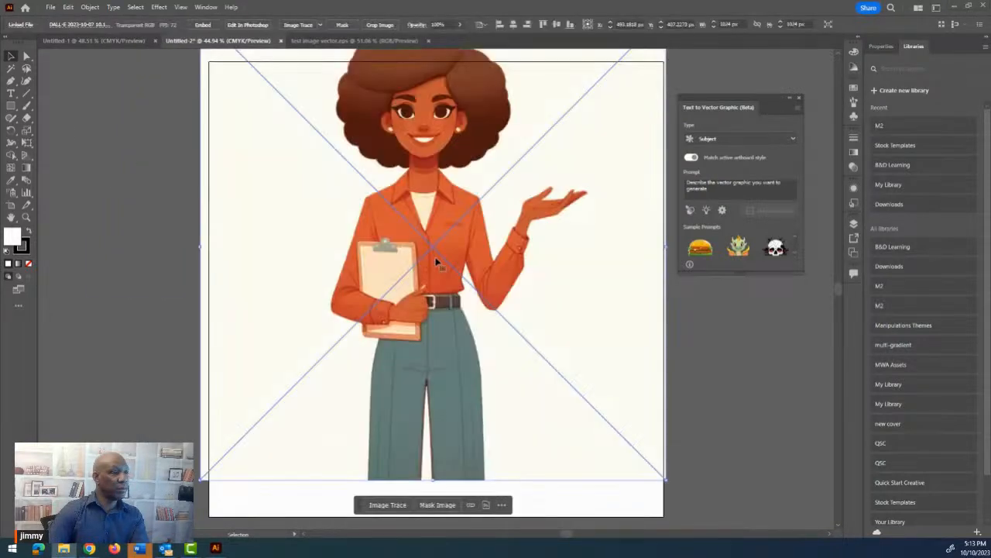
drag(434, 192, 442, 218)
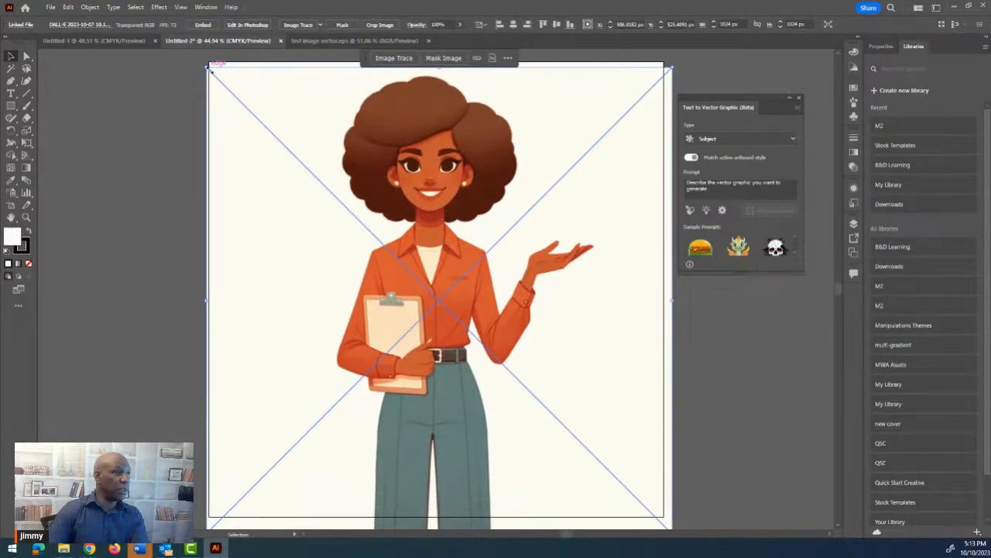
Step: Scale the placed woman image to about 917 px square and position it fully inside the artboard
drag(209, 68, 254, 116)
mouse_move(471, 265)
mouse_down()
mouse_move(428, 221)
mouse_move(443, 238)
mouse_move(454, 207)
mouse_up()
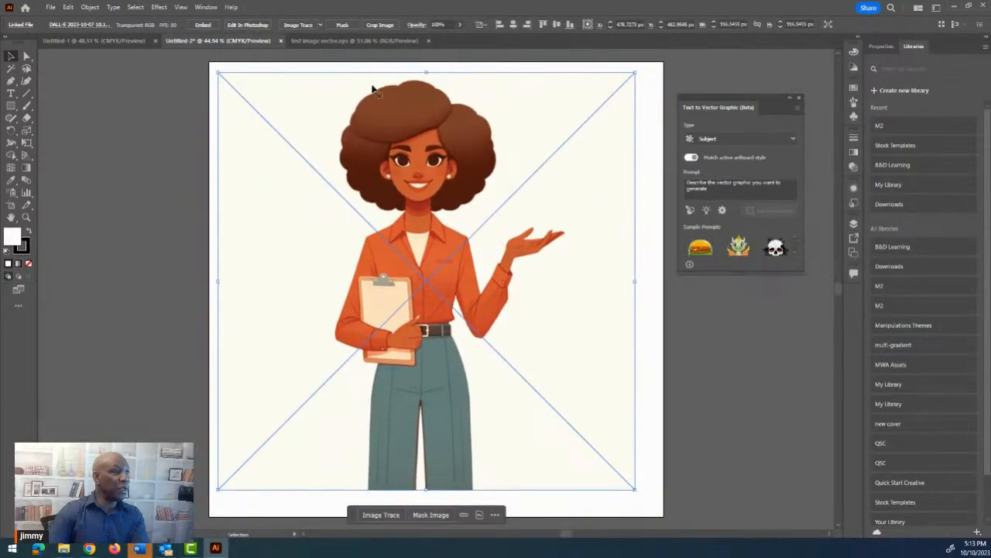
Step: Image Trace the placed woman with the Low Fidelity Photo preset, expand the tracing into paths and deselect it
click(321, 26)
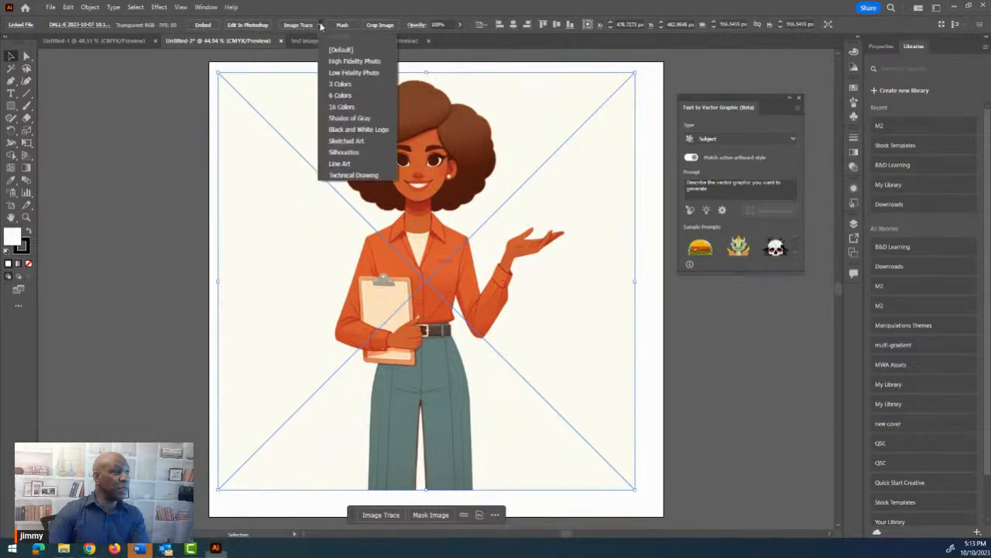
click(353, 72)
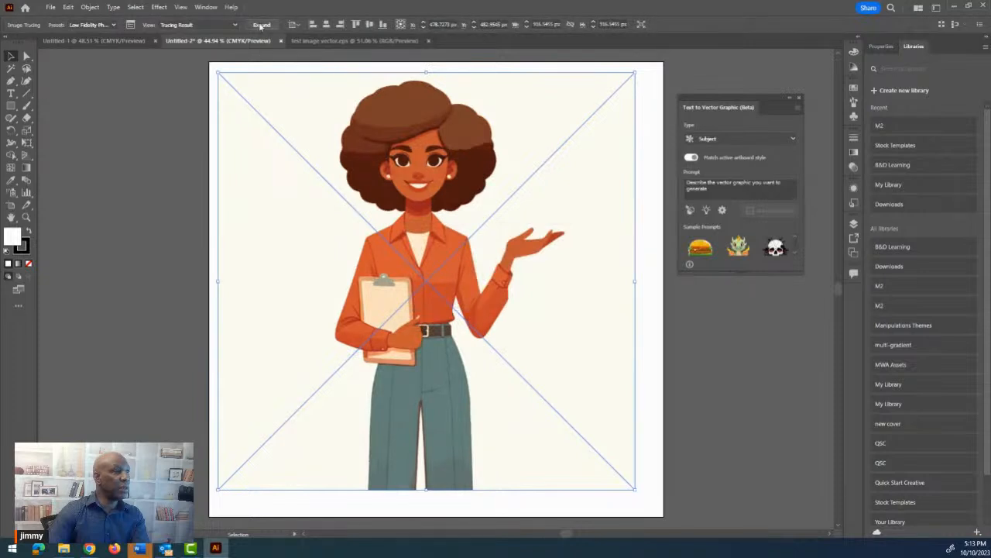
click(261, 26)
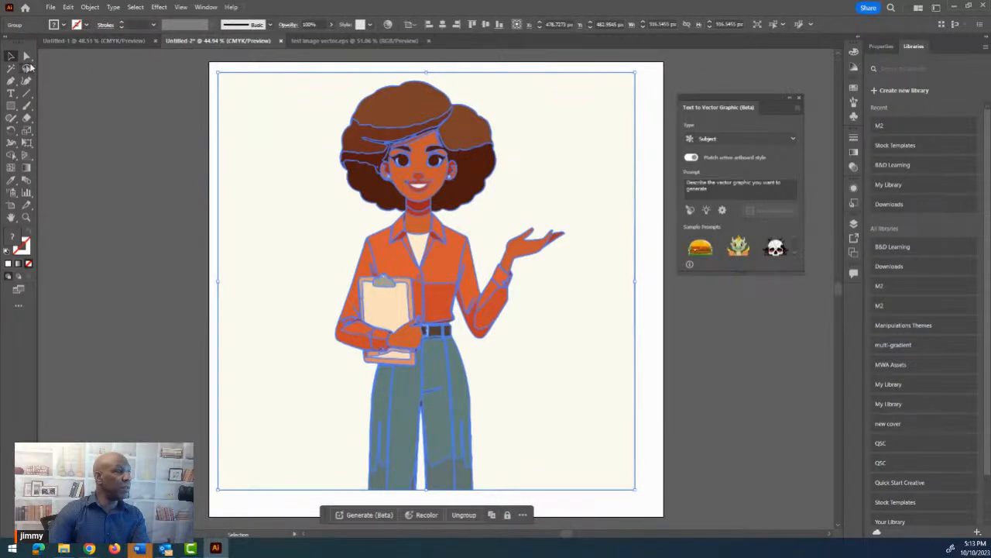
click(155, 106)
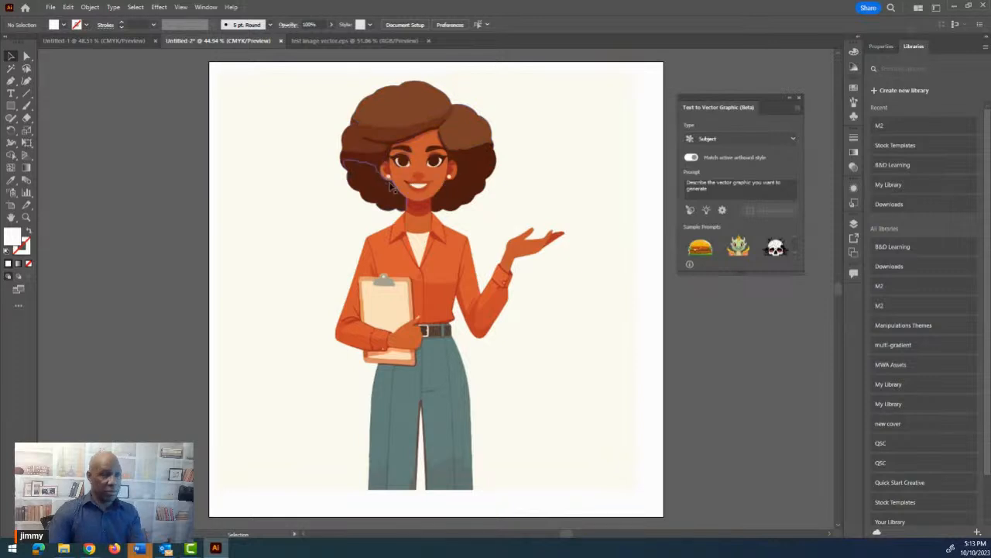
Step: Examine the traced woman's facial details up close and compare them with the face, hair and shirt in test image vector.eps
scroll(398, 163, up, 6)
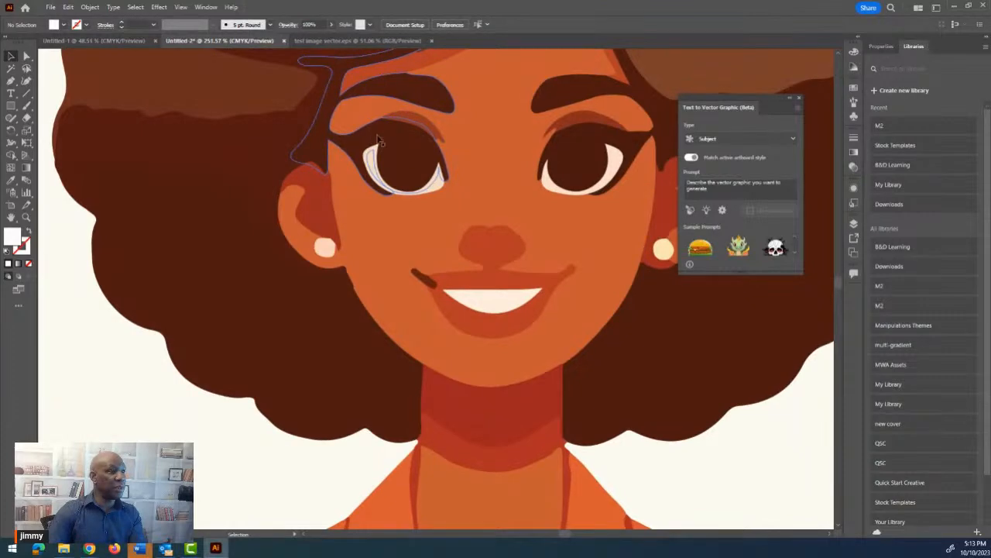
click(379, 162)
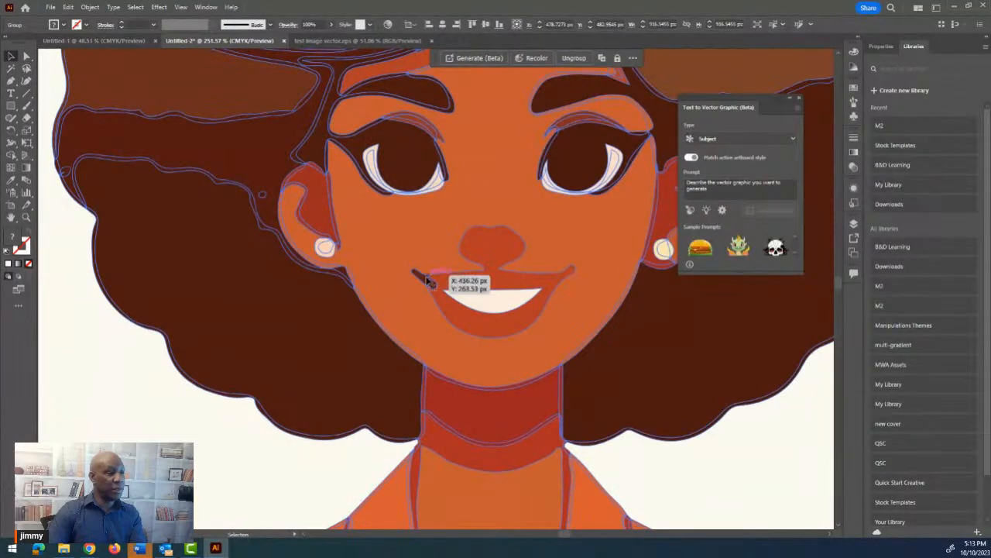
scroll(403, 152, down, 2)
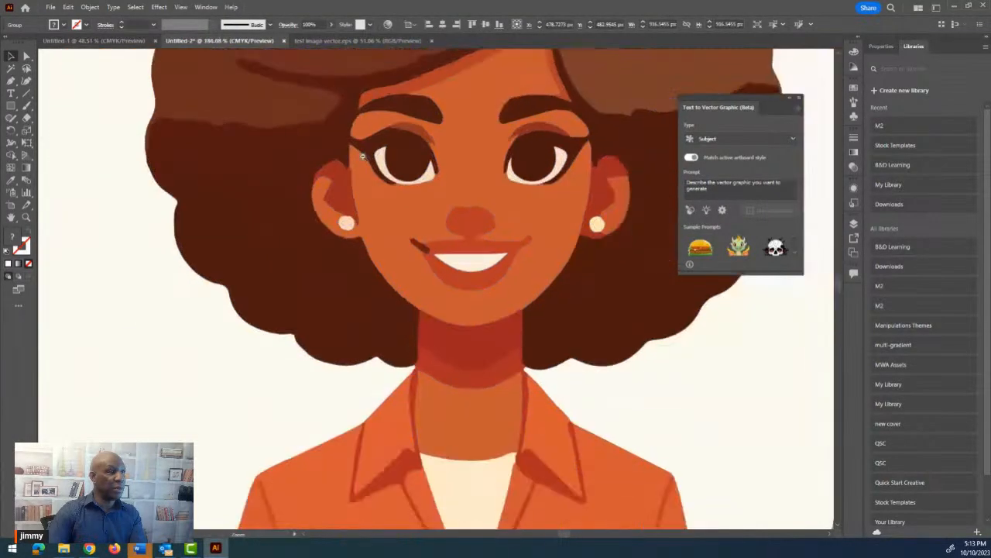
click(313, 41)
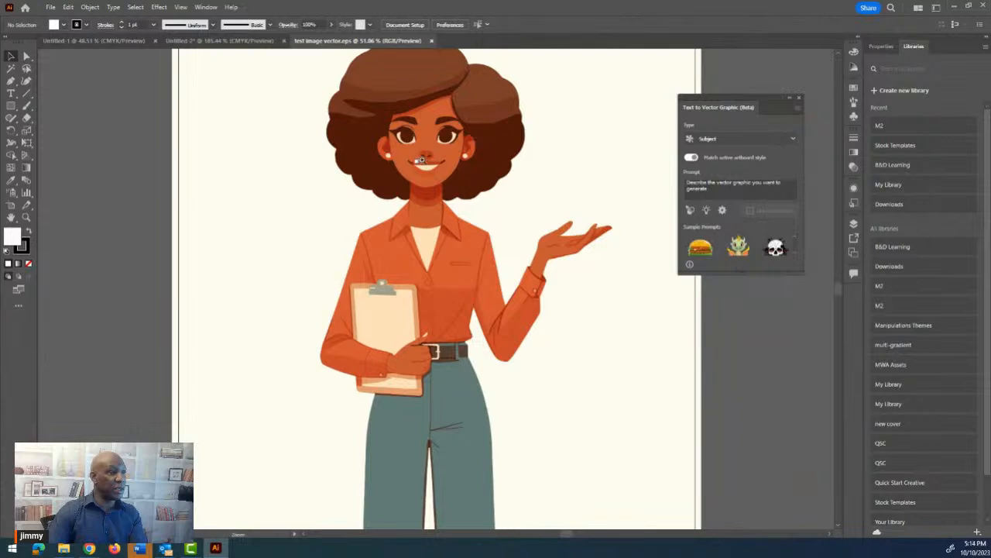
scroll(419, 161, up, 5)
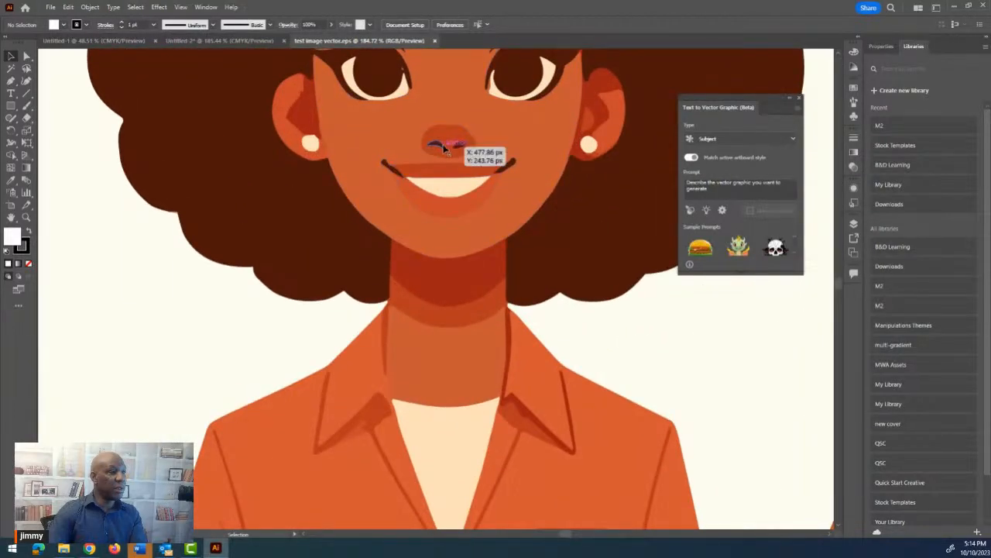
drag(385, 125, 390, 194)
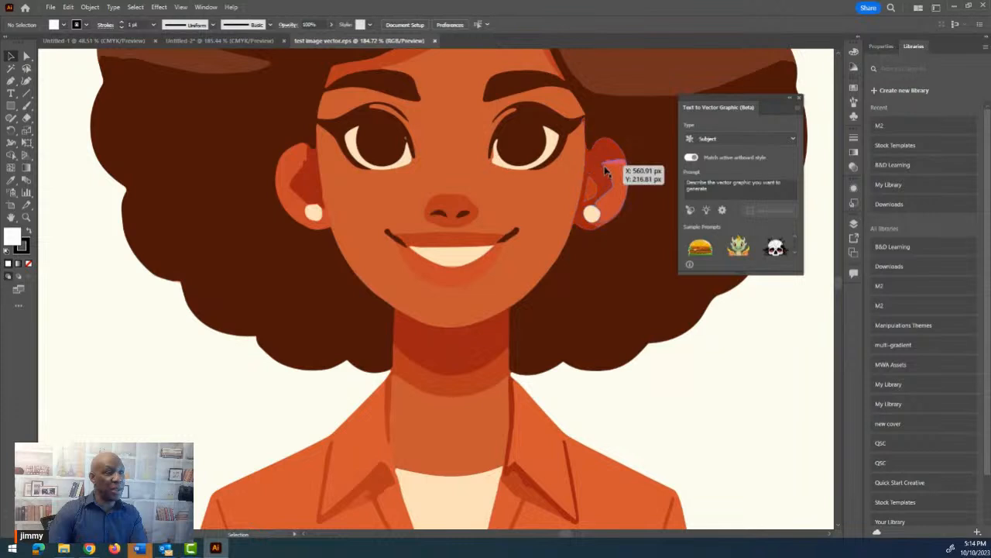
scroll(486, 189, up, 5)
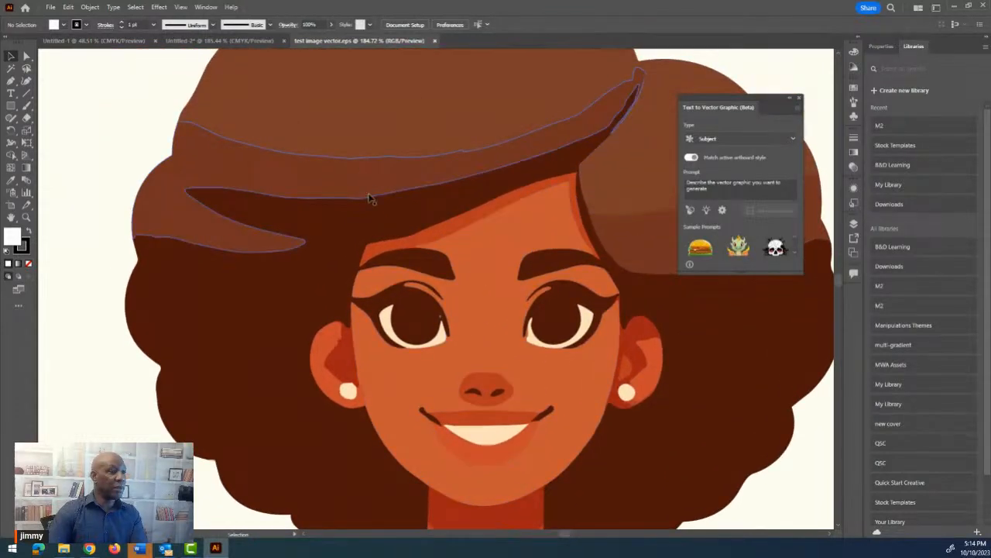
drag(481, 205, 361, 221)
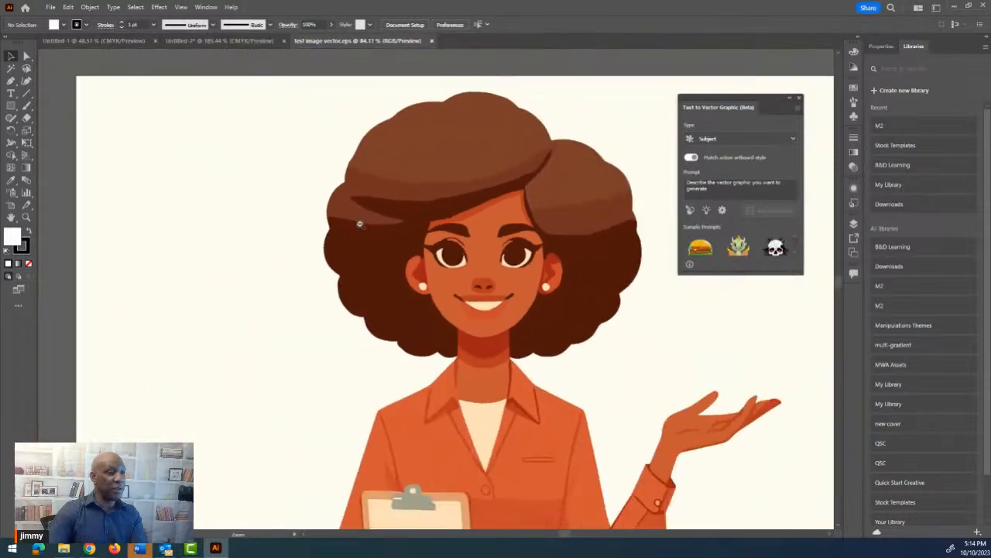
drag(500, 237, 271, 133)
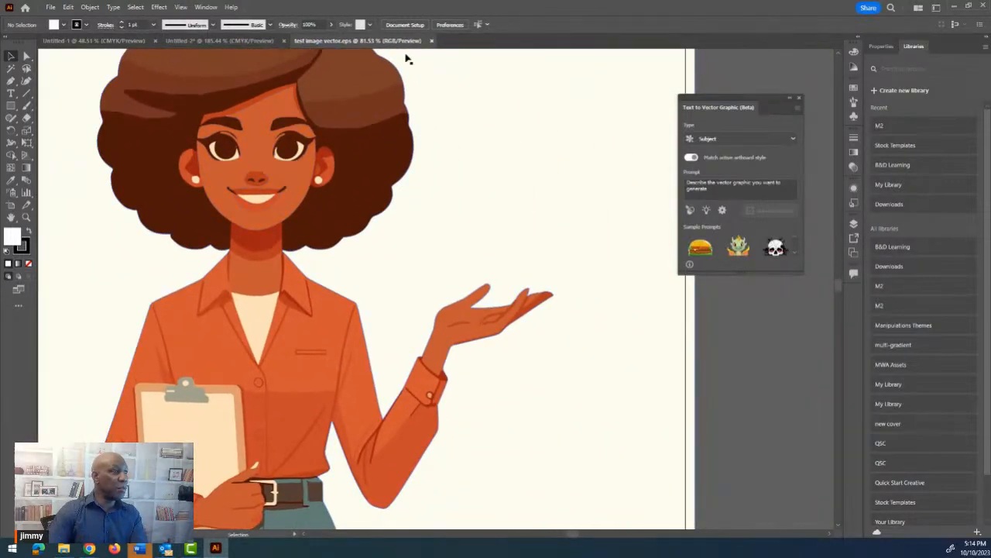
Step: Create a new 1000 x 1000 px CMYK document and draw a rectangle of about 964 x 952 px over its artboard
click(52, 8)
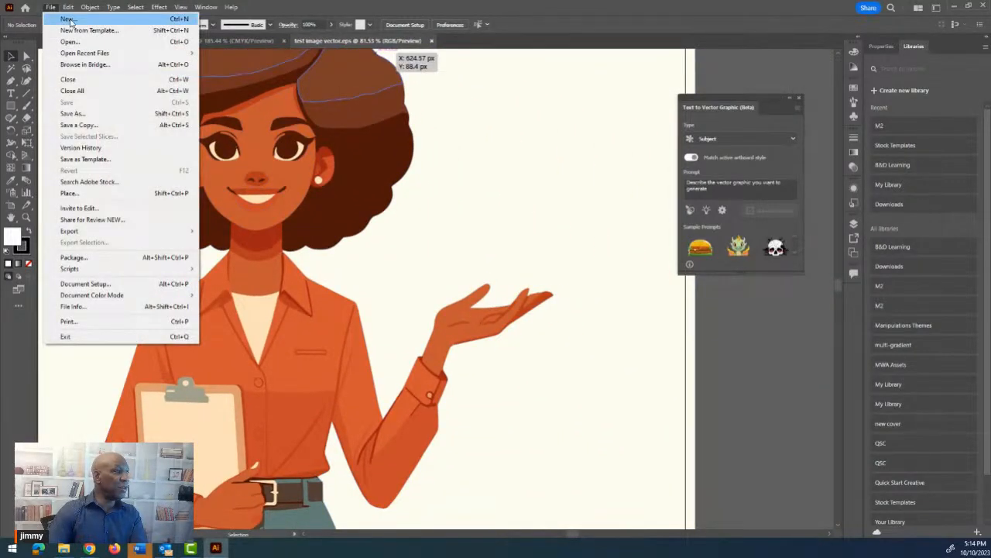
click(68, 19)
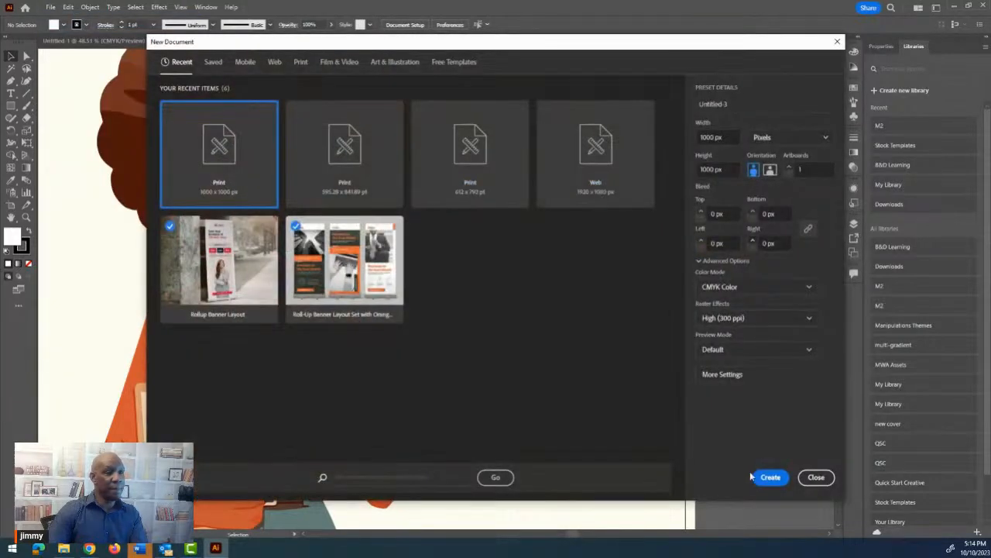
click(768, 480)
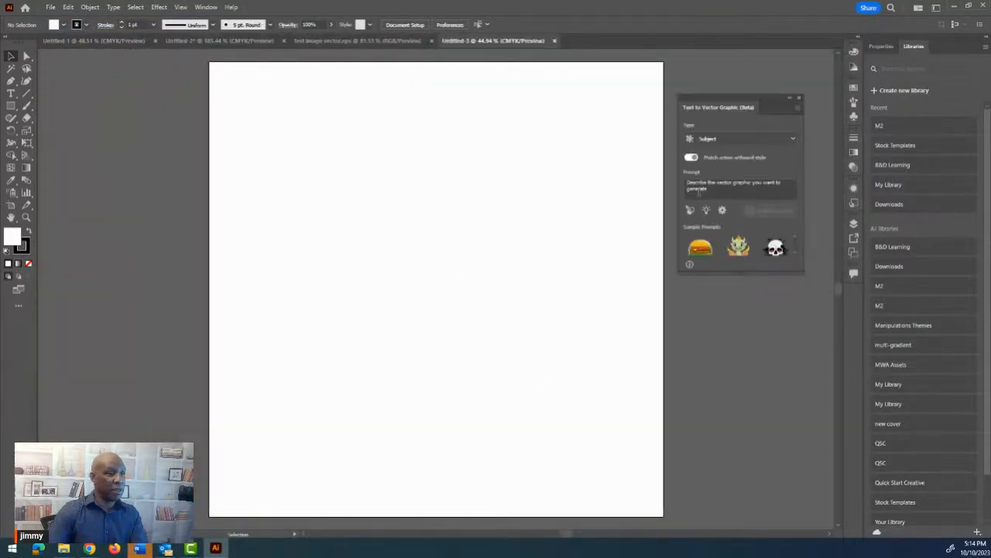
click(11, 106)
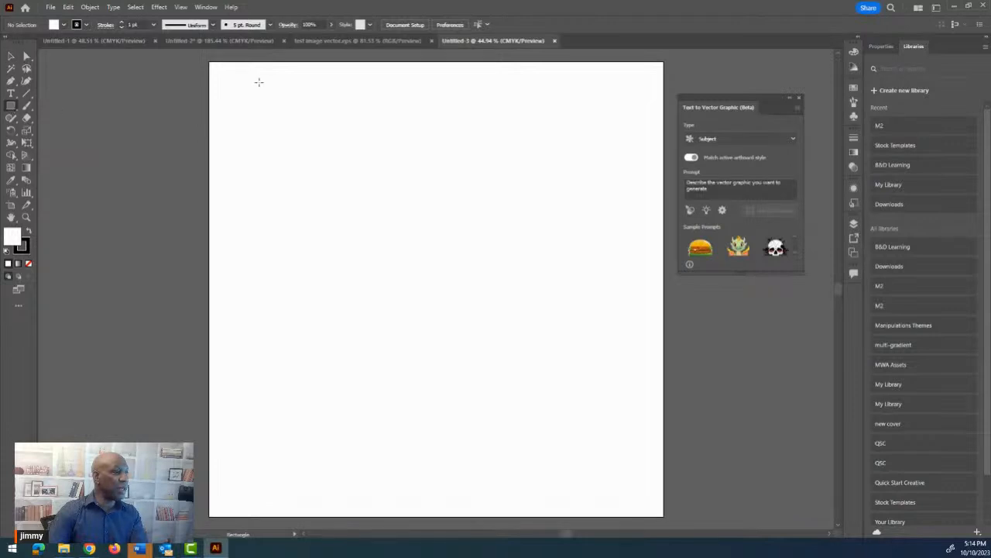
drag(218, 72, 657, 506)
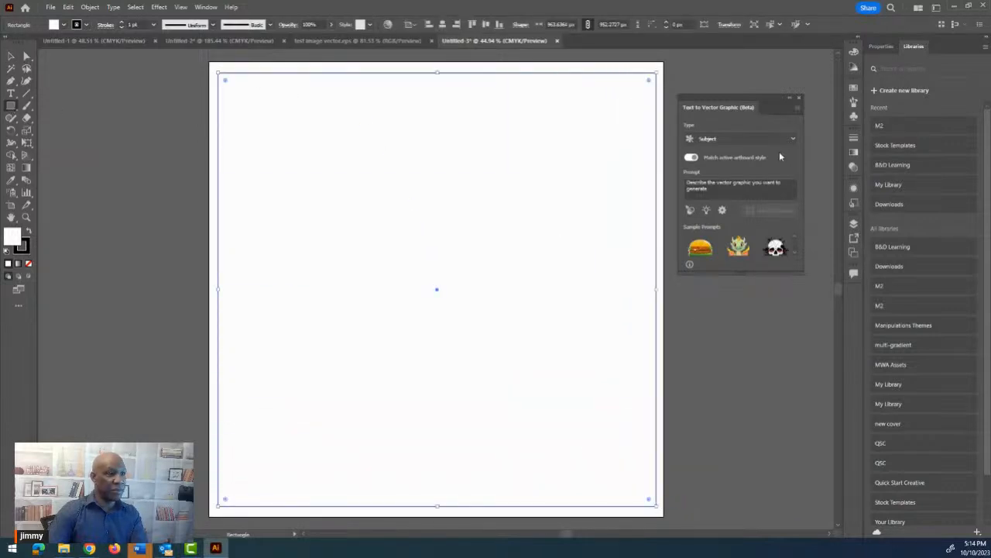
click(708, 188)
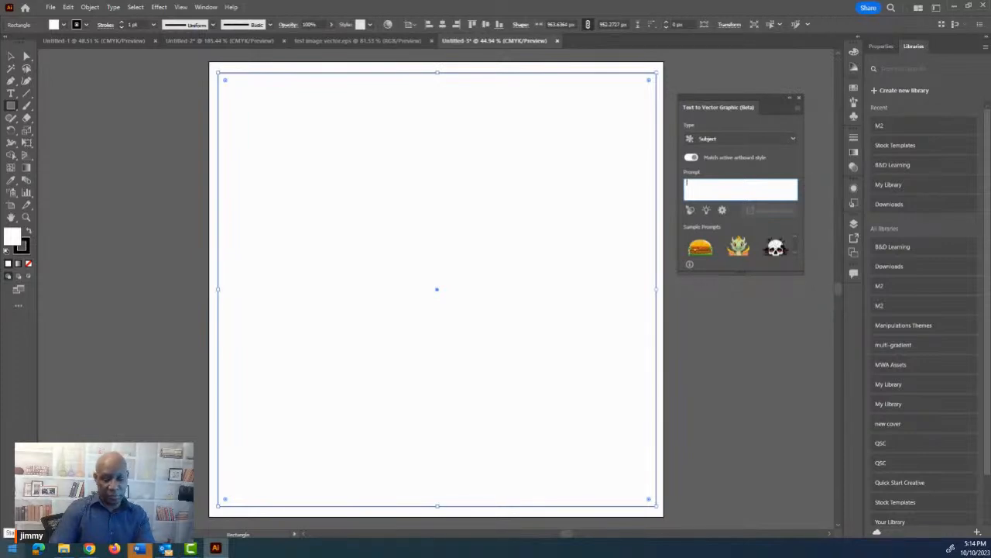
text(african america)
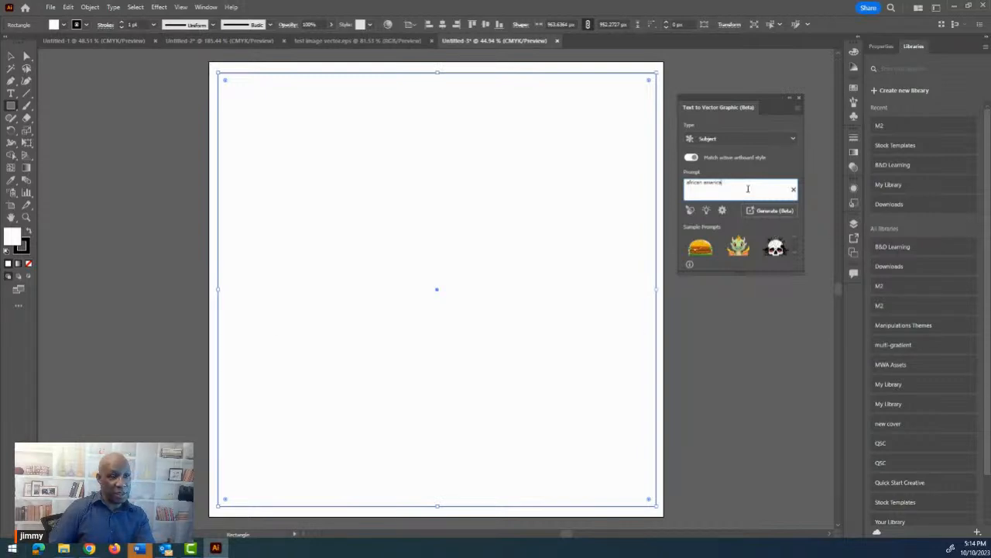
key(BackSpace)
key(BackSpace)
key(BackSpace)
key(BackSpace)
key(BackSpace)
key(BackSpace)
key(BackSpace)
key(BackSpace)
key(BackSpace)
key(BackSpace)
key(BackSpace)
key(BackSpace)
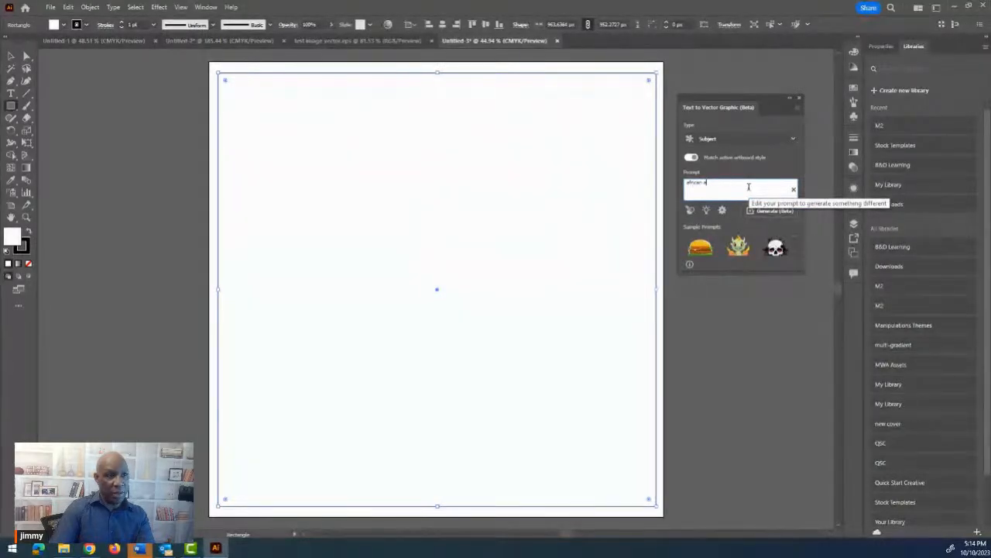
key(BackSpace)
key(BackSpace)
key(BackSpace)
Step: Generate a vector subject from the prompt "2d flat design, five colors, african american woman, professionally dressed, light orange blouse, gray dress slacks, minimual design, sharp edges"
text(afr)
text(, )
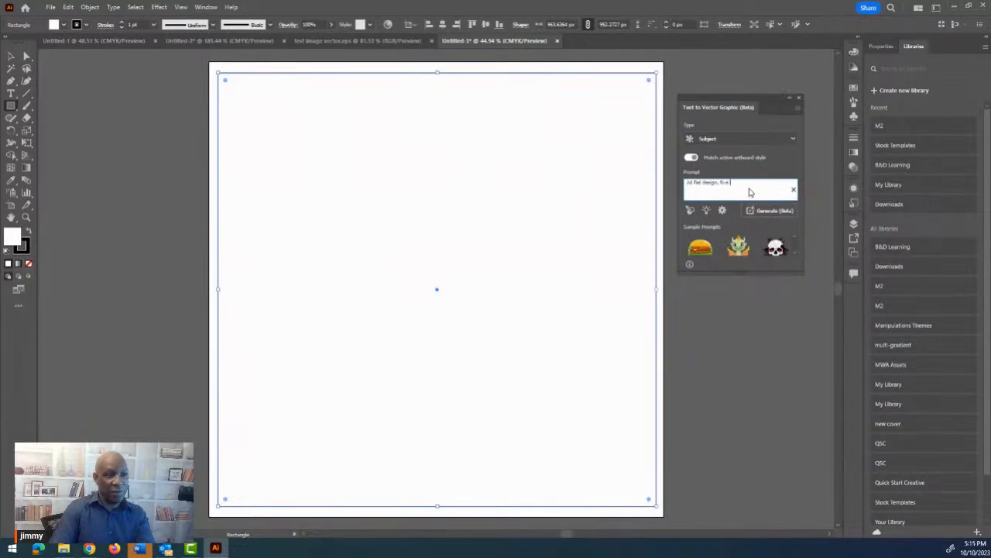
text(five colors, )
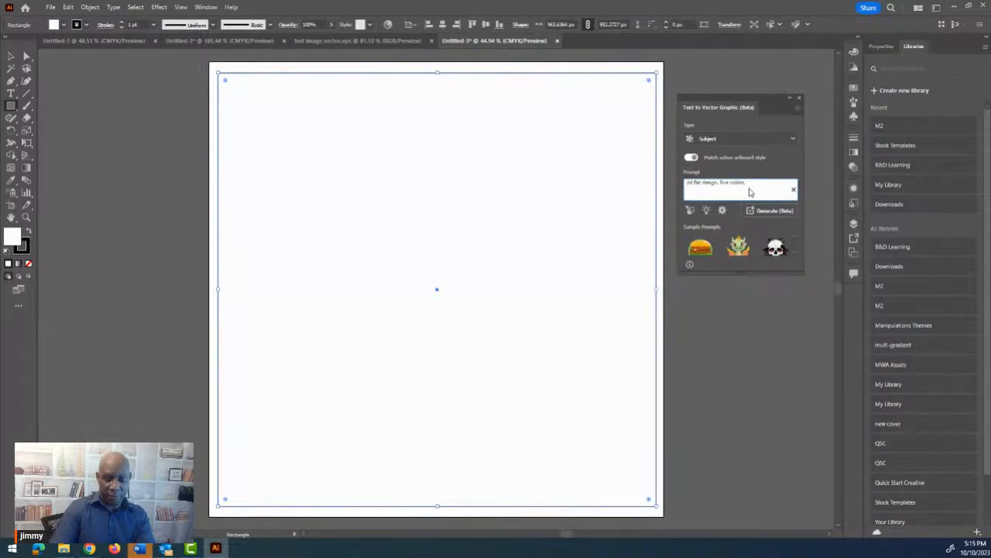
text(a)
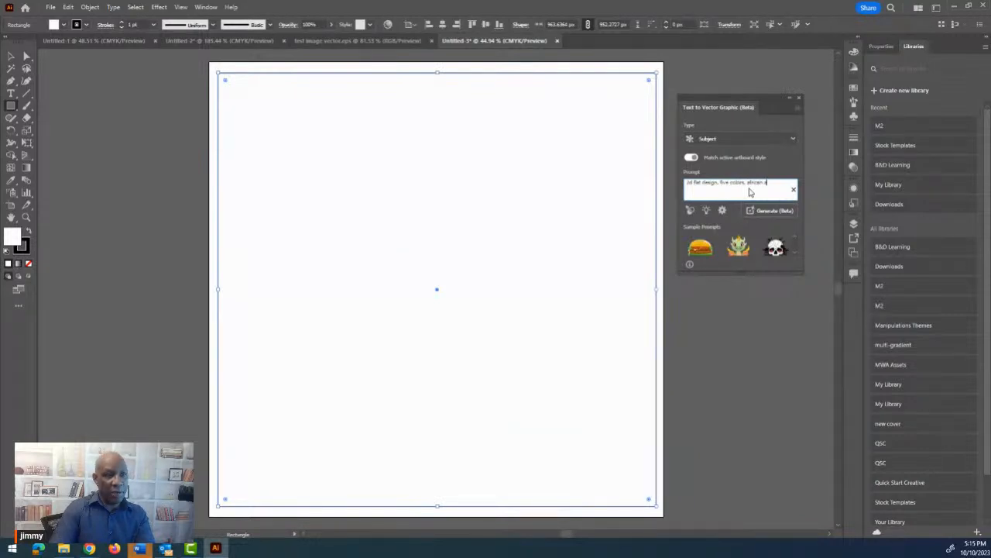
text(frocan american women.)
text(ly dr)
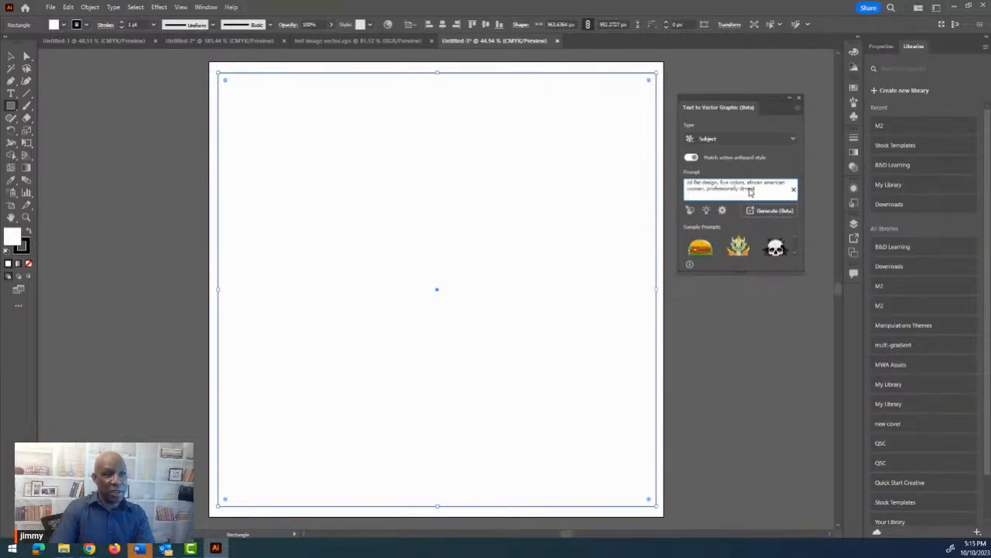
text(essed.)
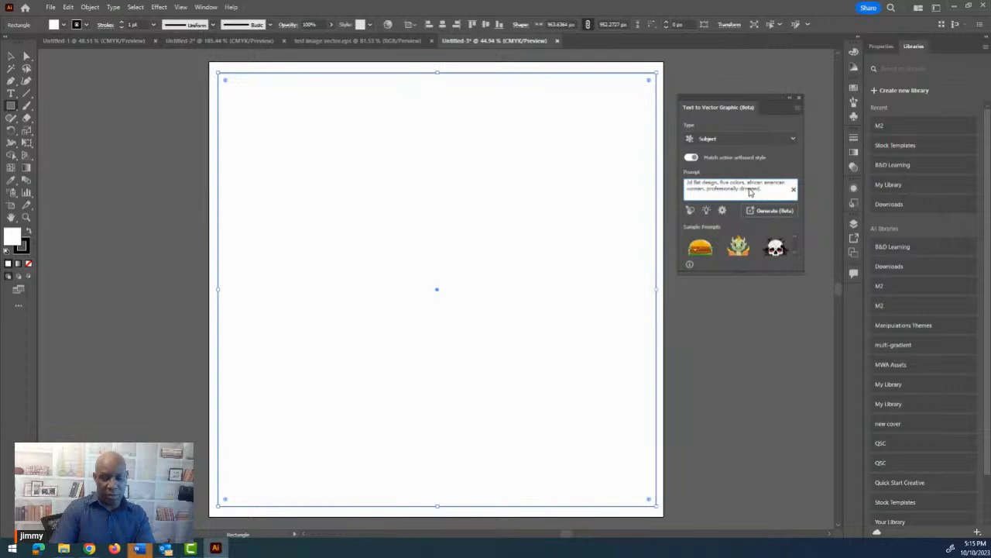
key(BackSpace)
text(, light orange)
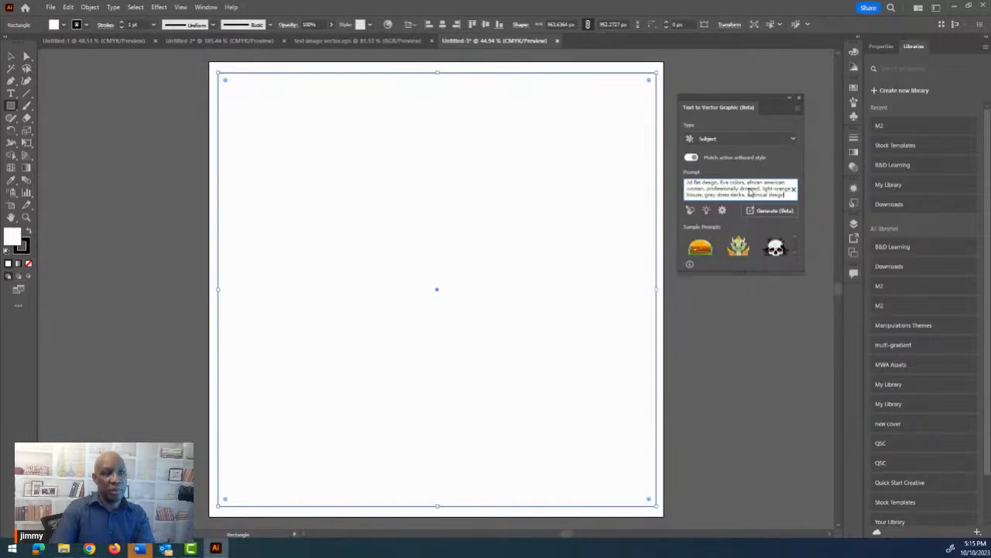
text(sho)
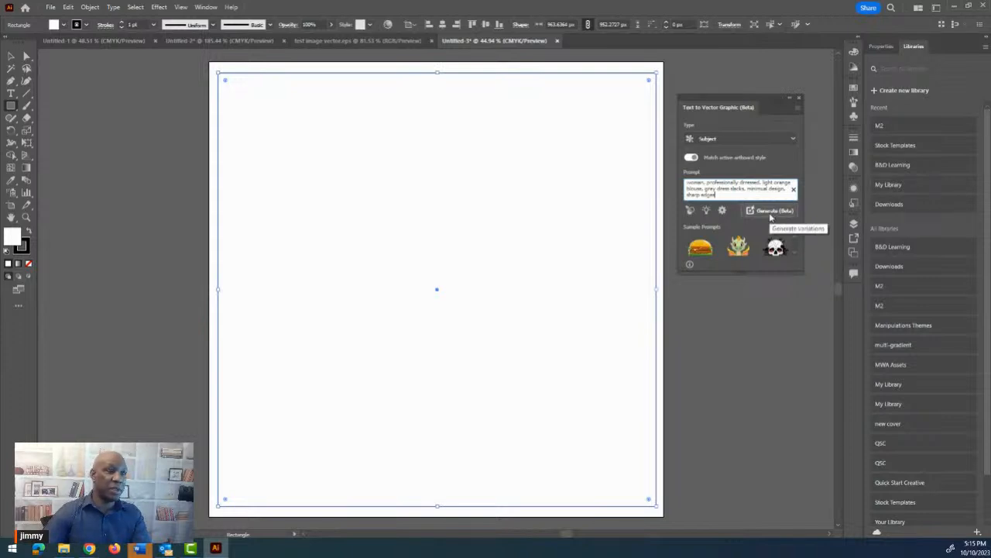
click(769, 211)
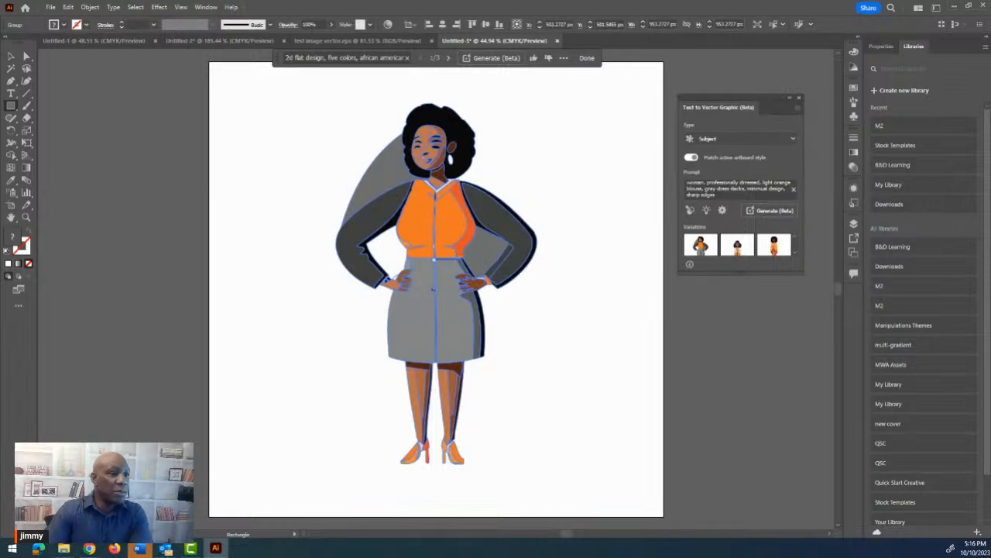
click(540, 181)
click(570, 183)
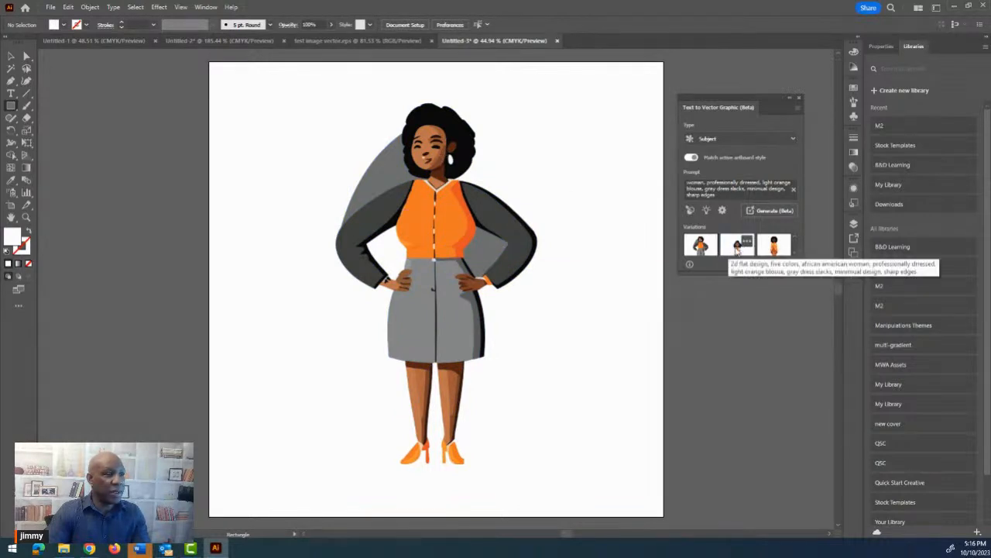
click(433, 226)
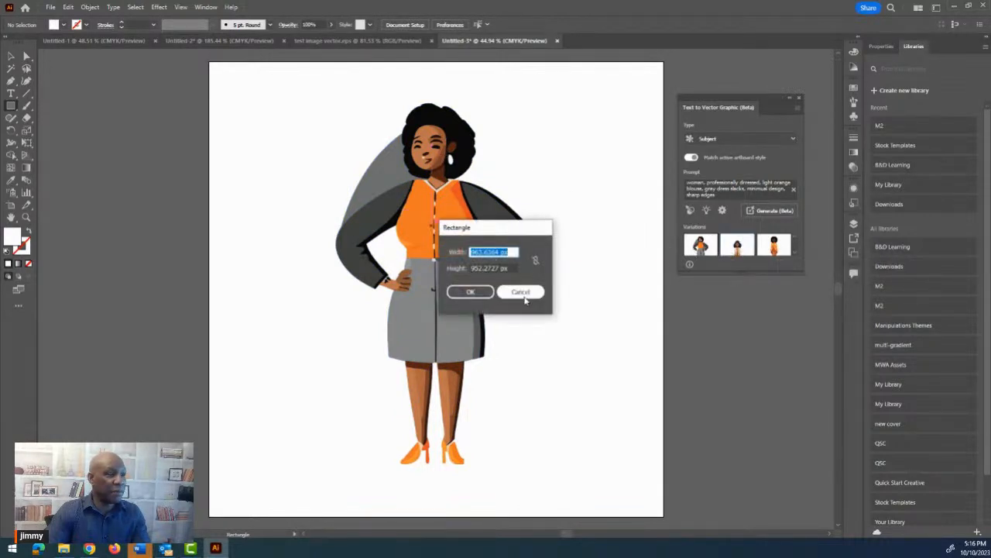
click(518, 291)
Step: Select the generated woman and try the second and third variations, keeping the third on the artboard
click(9, 55)
click(400, 203)
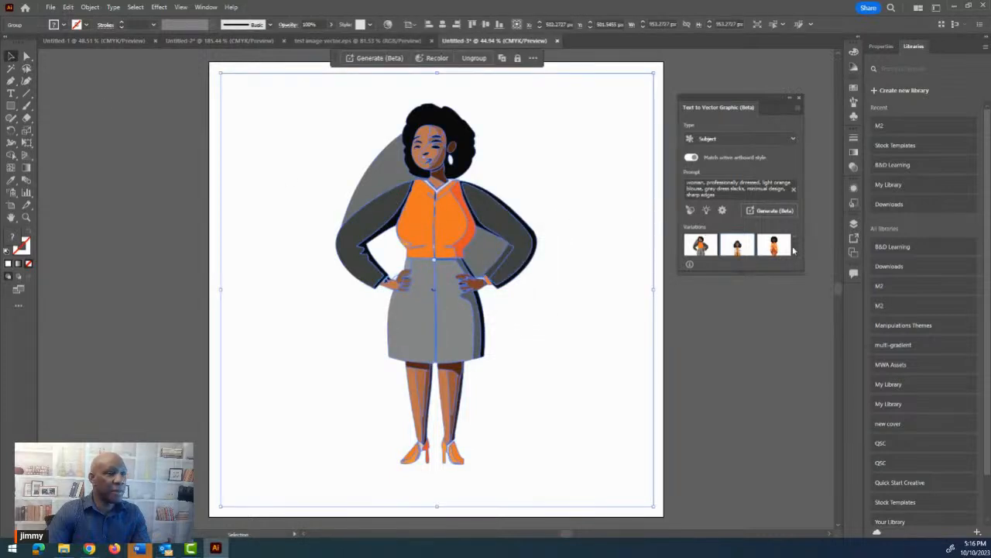
click(742, 250)
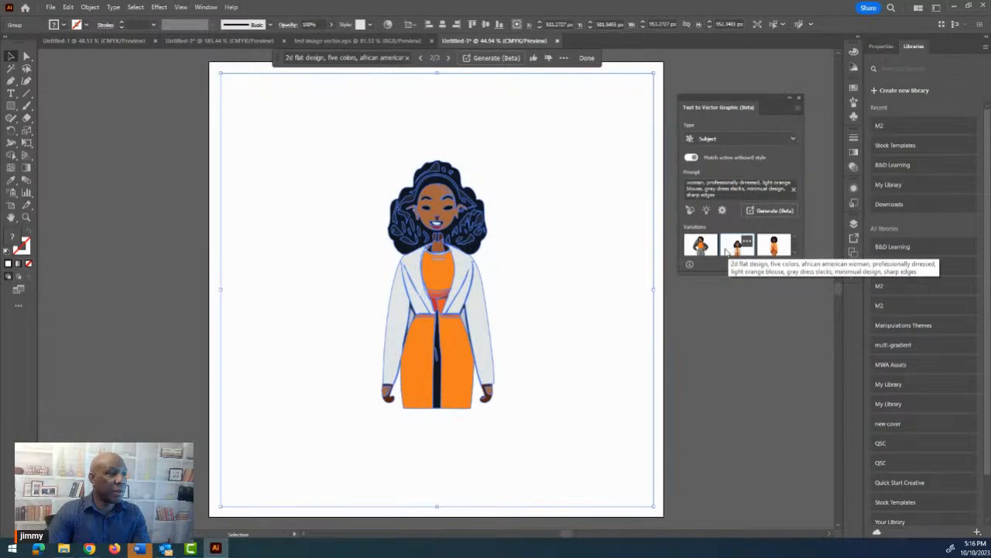
click(772, 255)
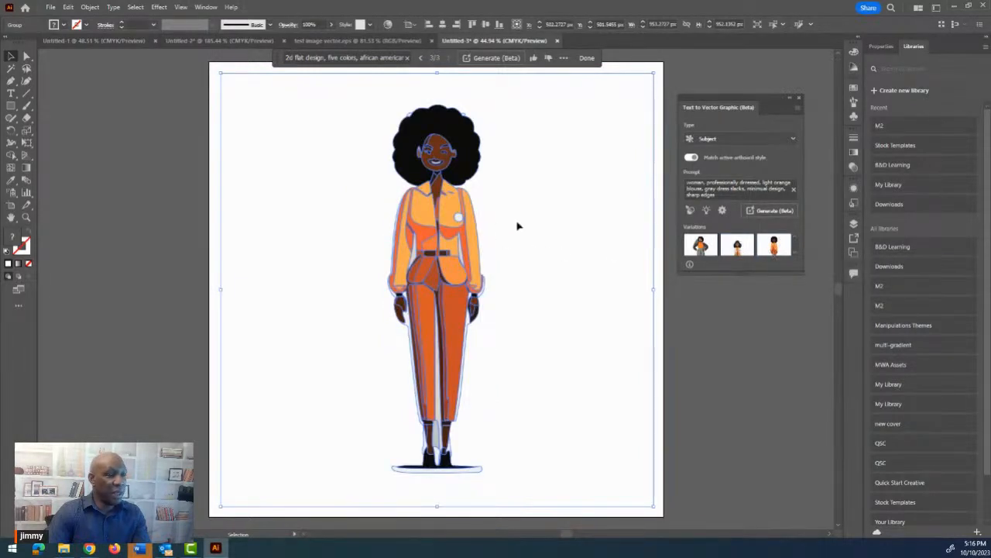
Step: Examine the third variation's face up close, switch to the second variation and inspect her face and hair
drag(443, 148, 650, 262)
drag(522, 208, 544, 309)
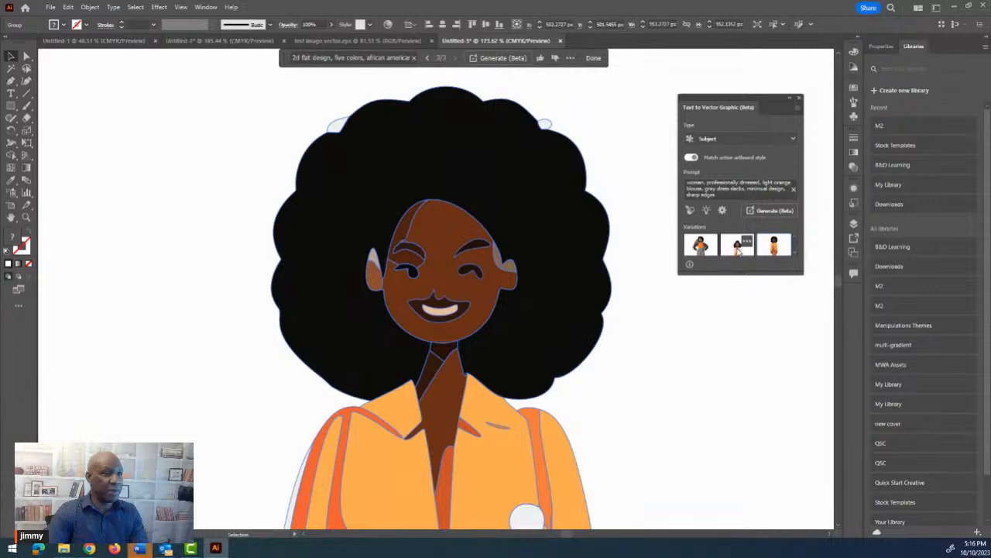
click(745, 246)
drag(543, 349, 490, 131)
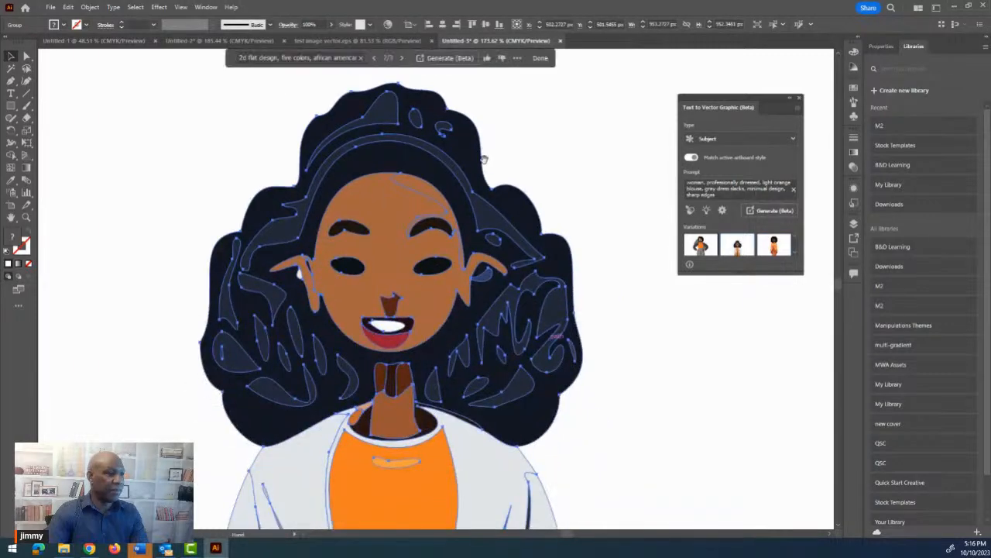
click(635, 322)
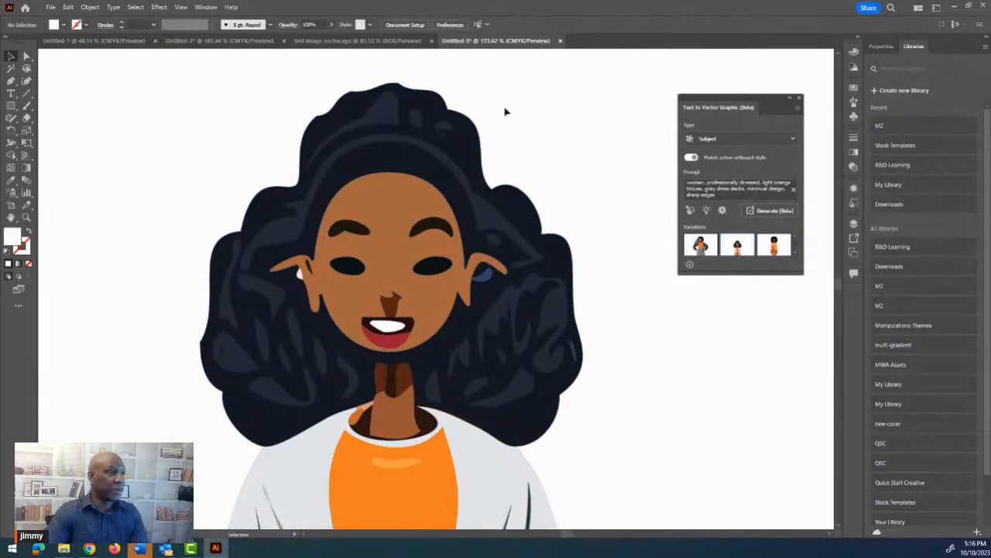
Step: Compare the second variation's face and hair with the woman in test image vector.eps
click(387, 41)
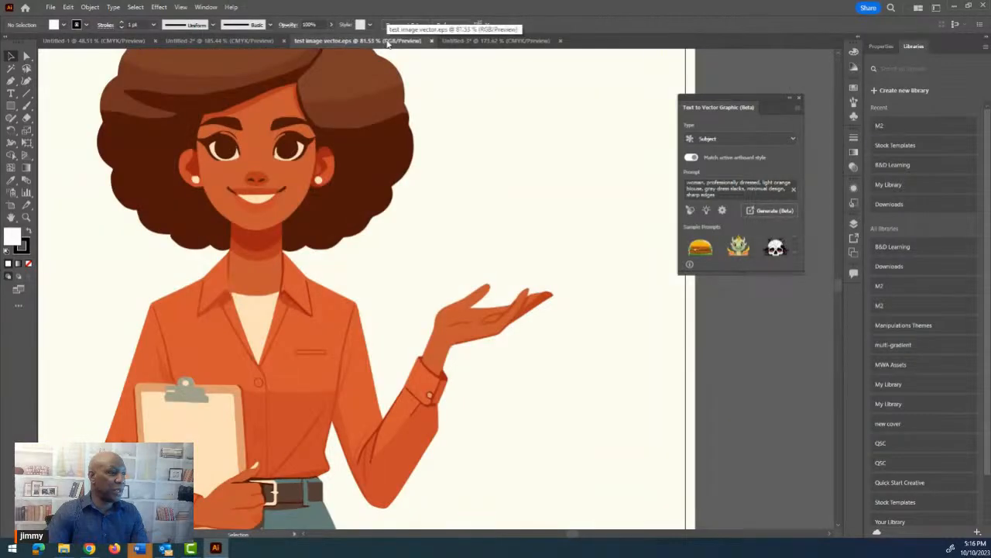
drag(336, 126, 425, 236)
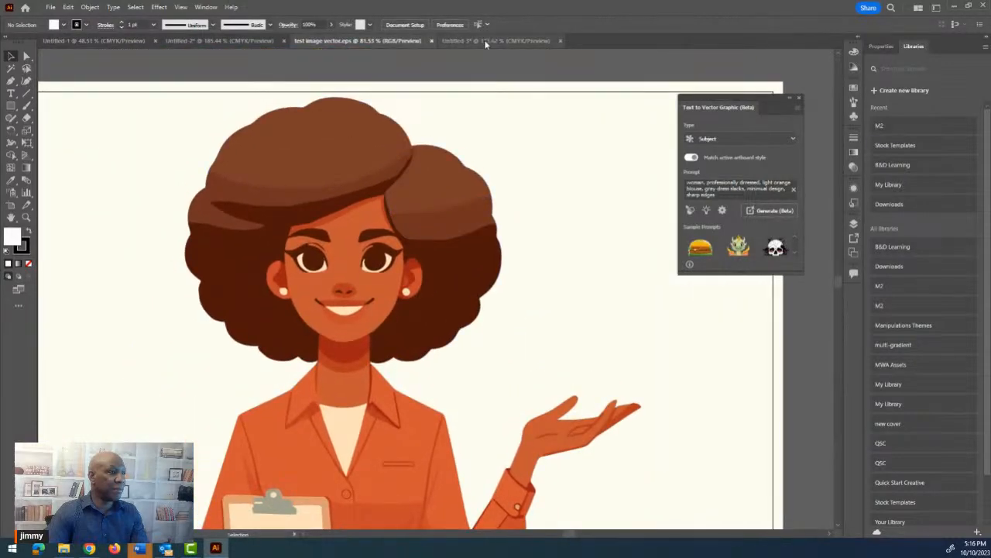
click(484, 40)
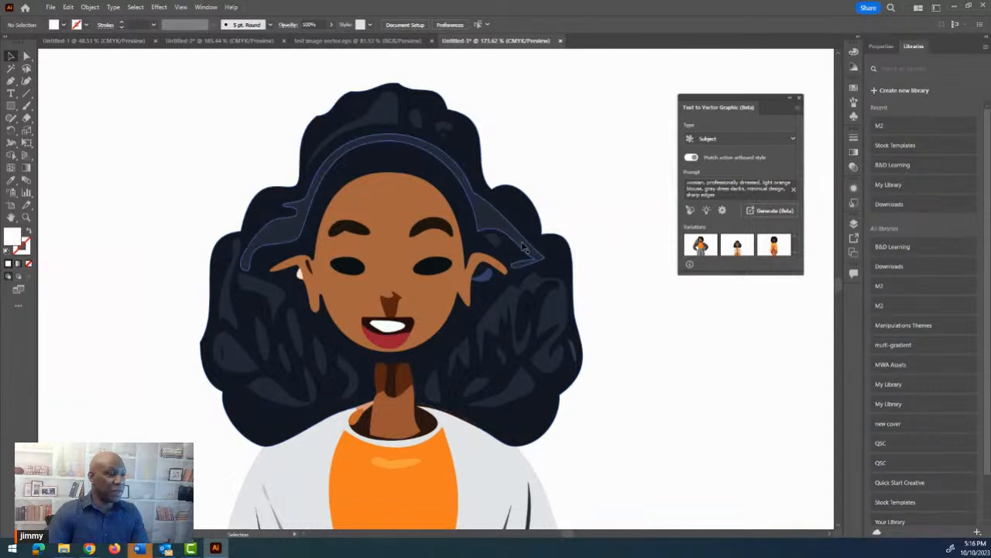
drag(529, 227, 355, 264)
drag(541, 263, 452, 247)
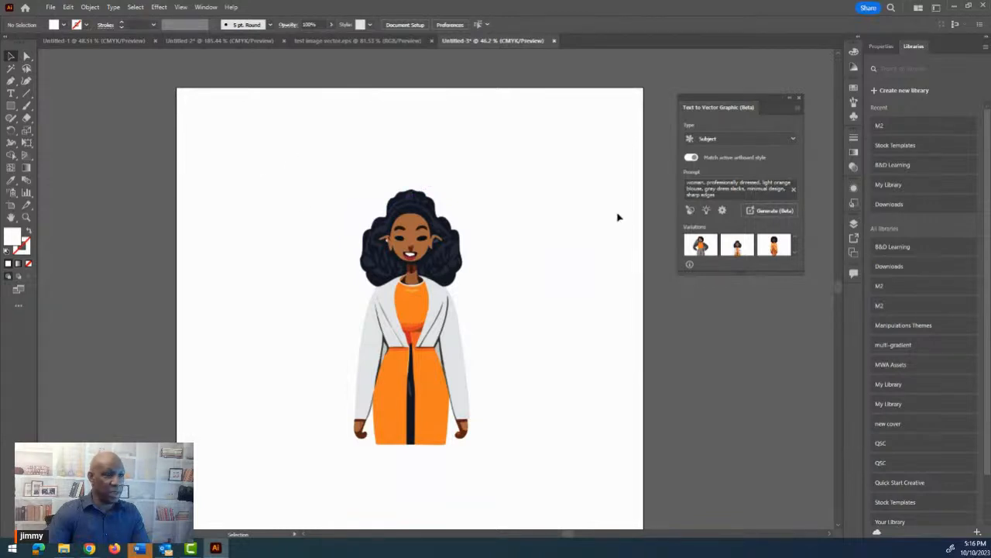
Step: Delete the generated woman from the artboard and clear the Text to Vector Graphic prompt
drag(273, 166, 521, 460)
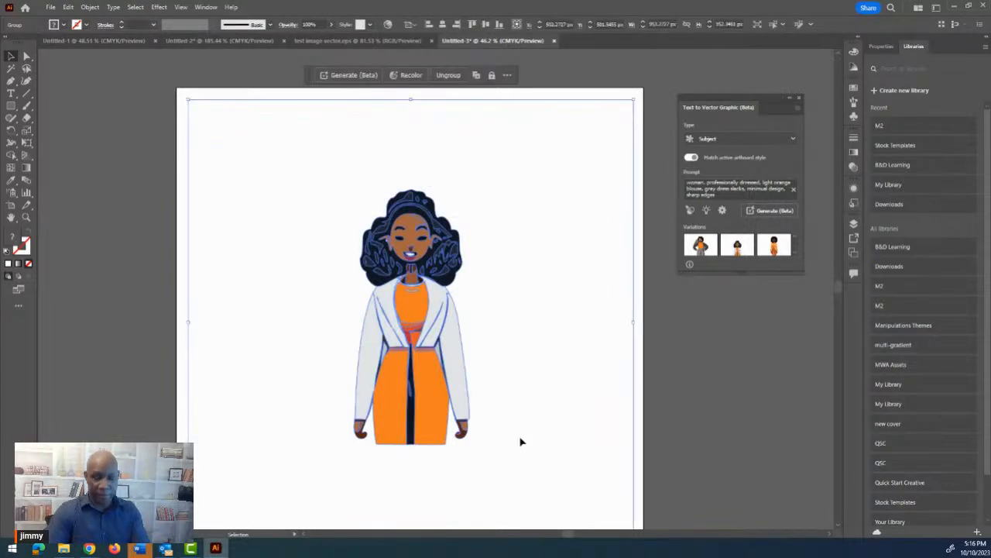
key(Delete)
mouse_move(701, 246)
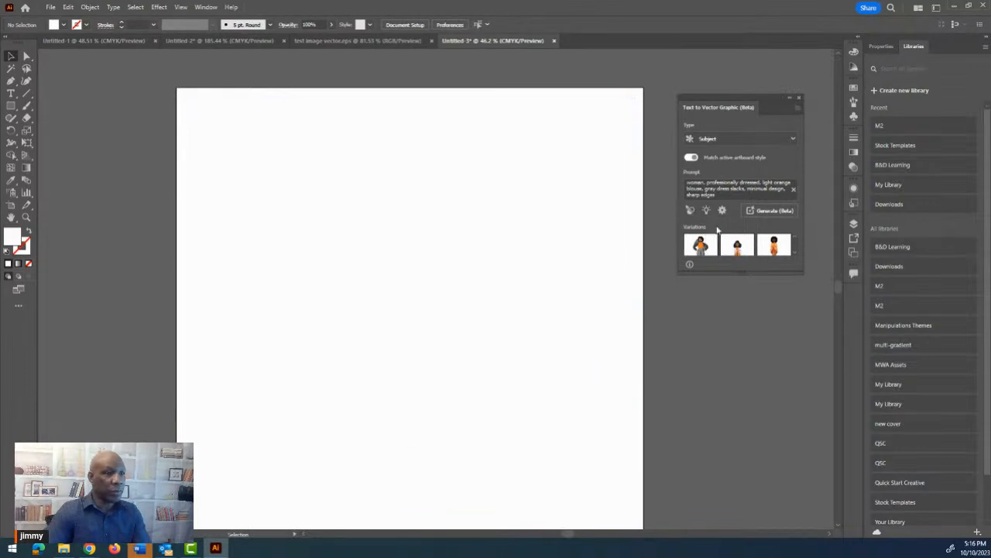
click(793, 190)
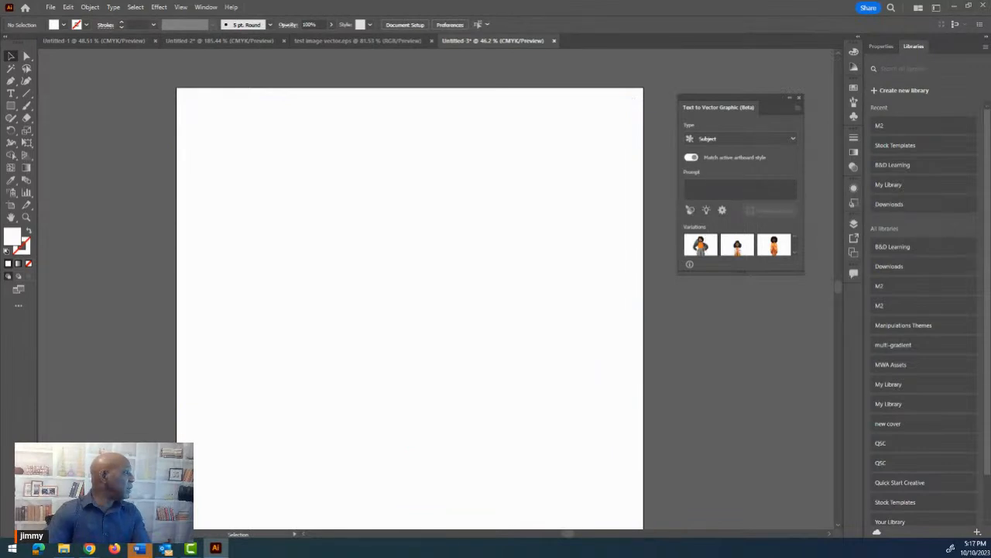
Step: Place the DALL-E image over the artboard's left edge and scale it to about 415 px square
drag(128, 311, 225, 246)
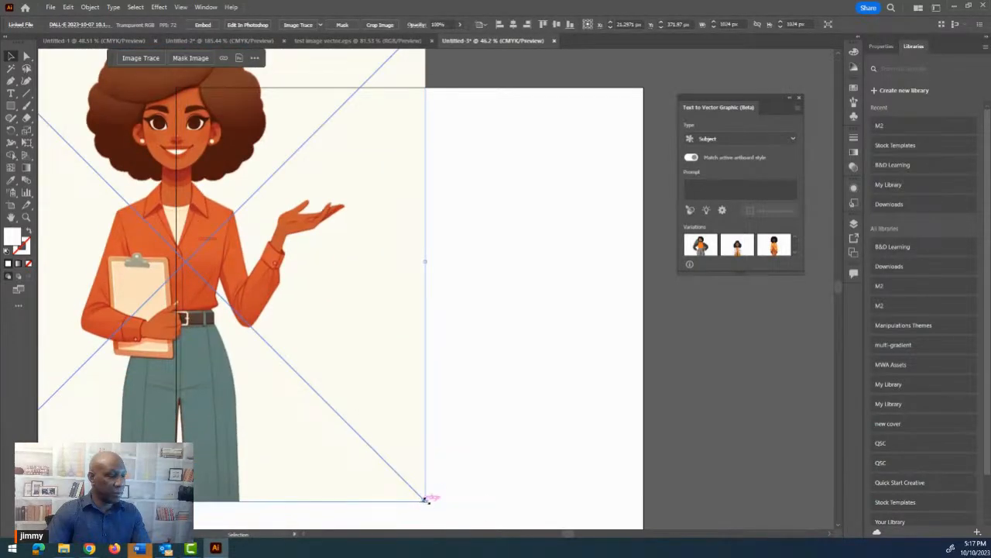
drag(426, 499, 140, 215)
drag(64, 81, 125, 278)
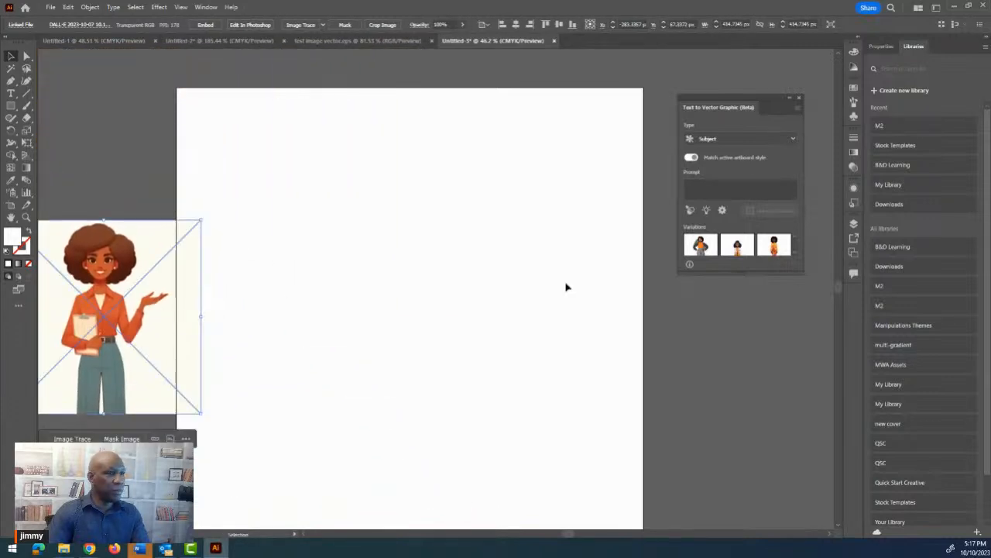
Step: Try generating a subject with the placed image selected, reusing the earlier "2d flat design, five colors" prompt, and delete the resulting woman
click(712, 190)
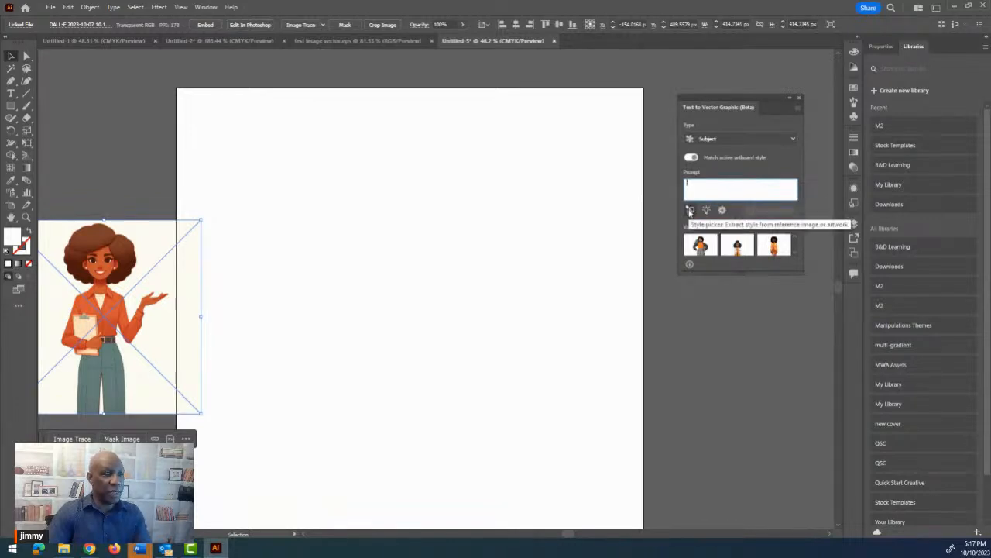
click(690, 212)
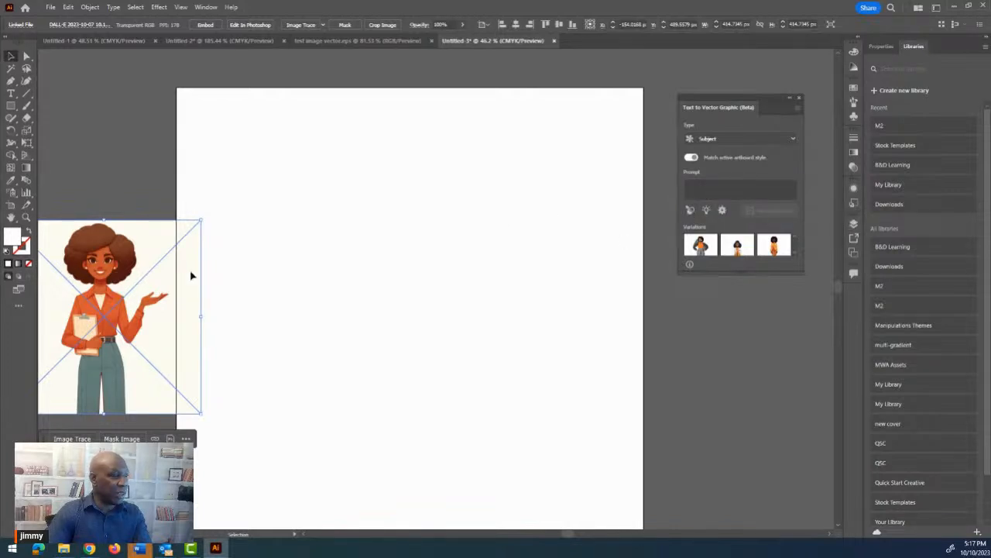
click(701, 184)
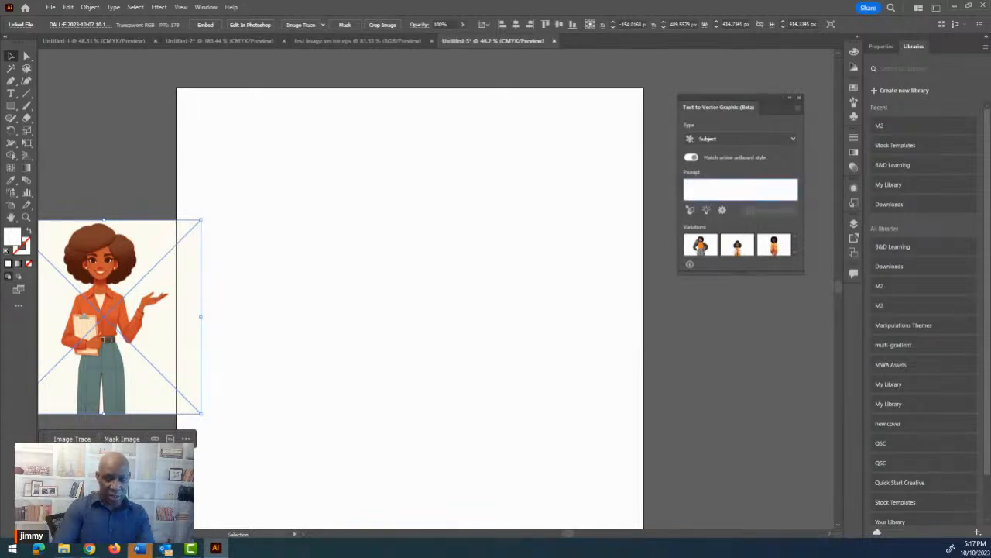
text(2)
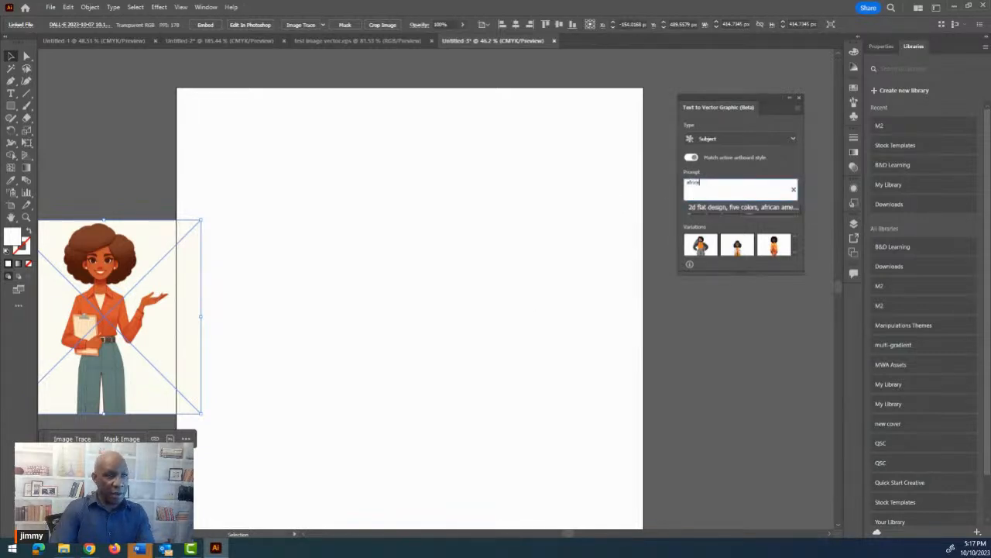
click(714, 208)
click(779, 211)
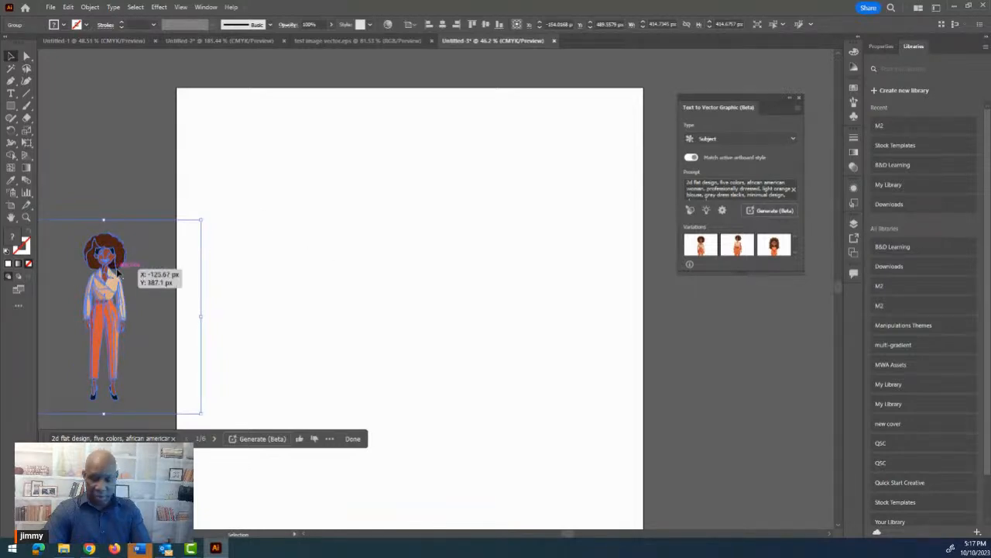
key(Delete)
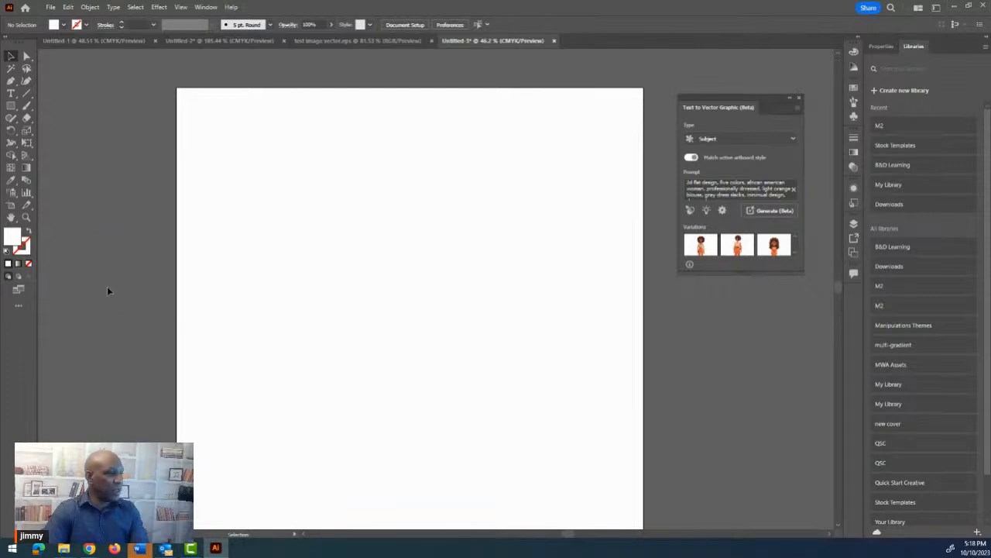
Step: Place the DALL-E image again over the artboard's left edge and scale it to about 504 px square
click(107, 285)
drag(141, 264, 157, 295)
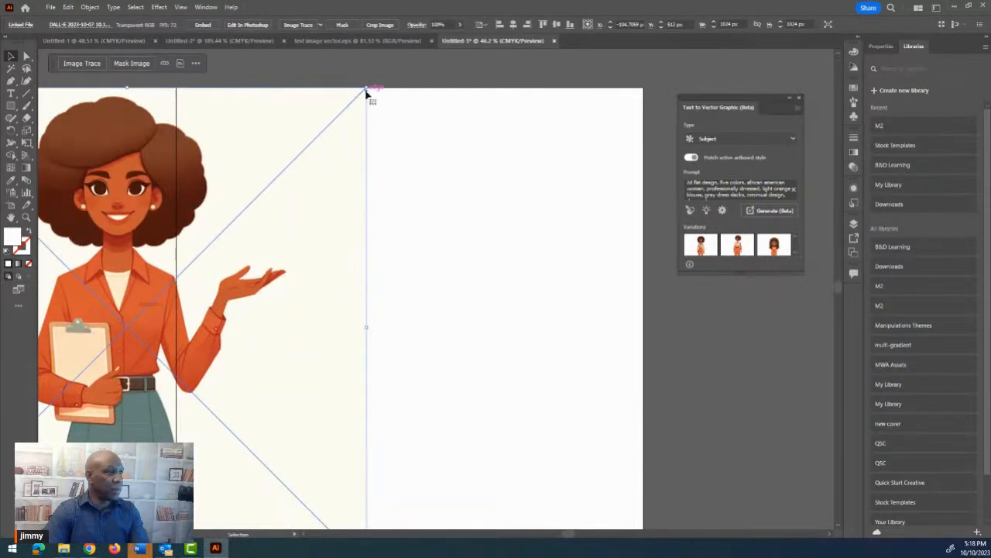
drag(367, 88, 126, 328)
drag(104, 411, 214, 255)
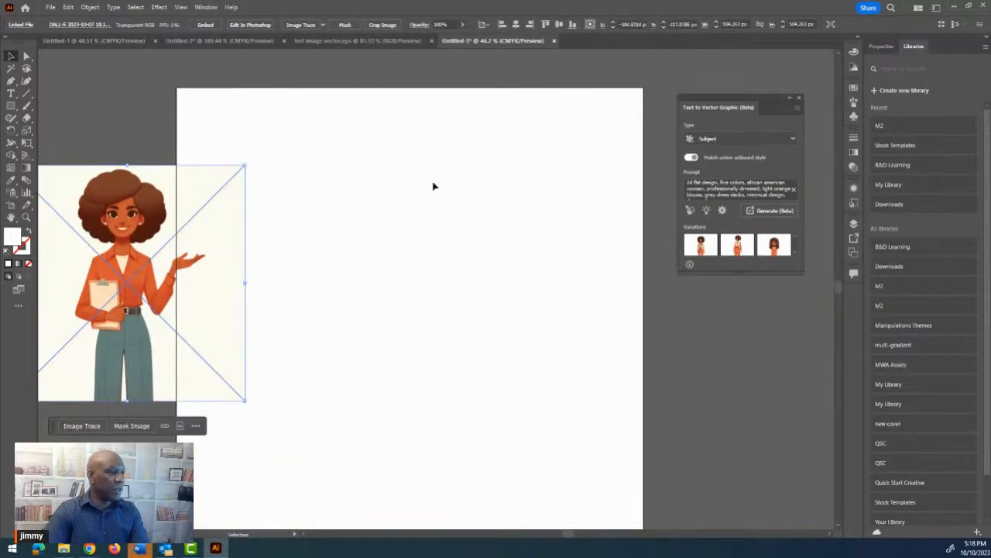
Step: Deselect the image and draw a rectangle of about 844 x 832 px on the artboard
click(434, 186)
click(11, 105)
drag(222, 123, 617, 511)
Step: Sample the DALL-E image's style with the style picker and generate the "2d flat design, five colors" subject in the rectangle
click(690, 210)
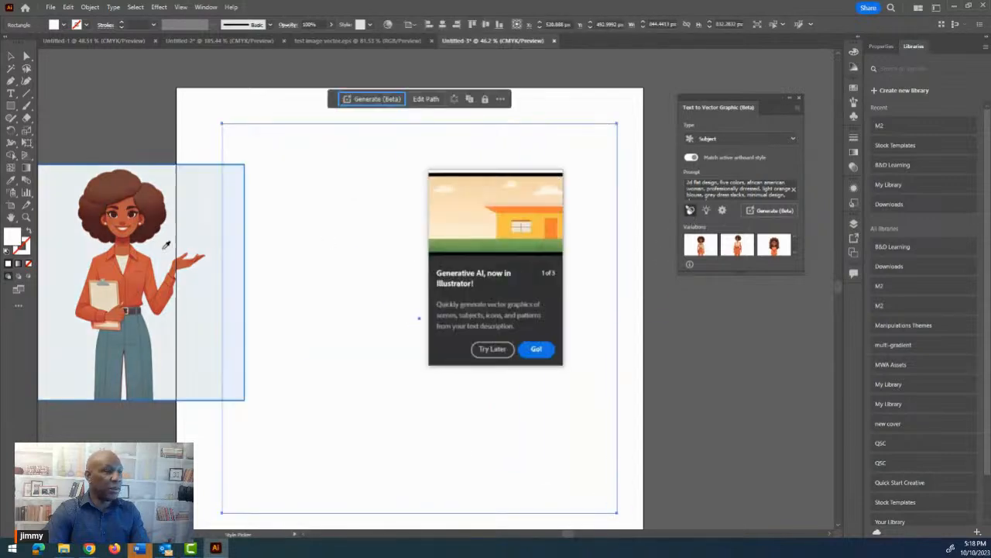
click(122, 242)
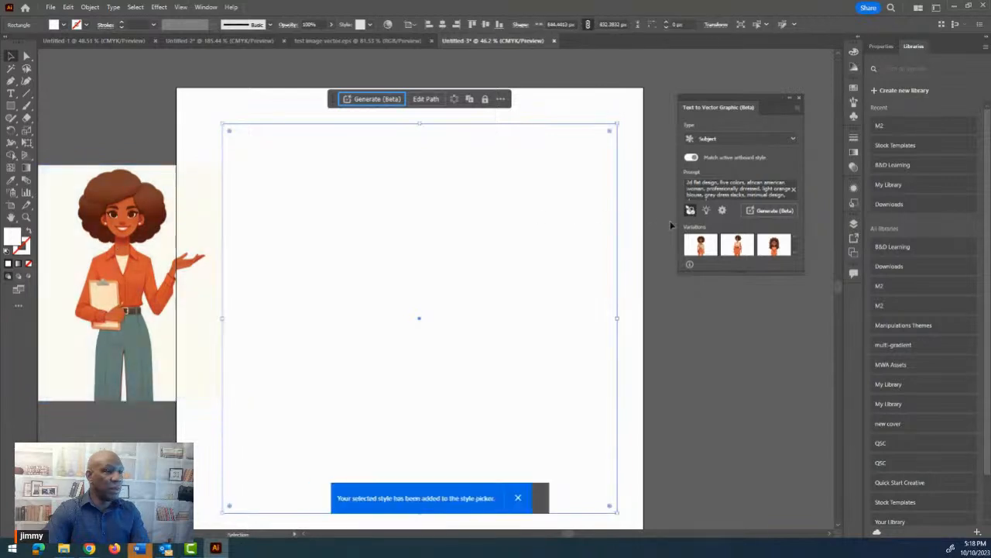
click(767, 211)
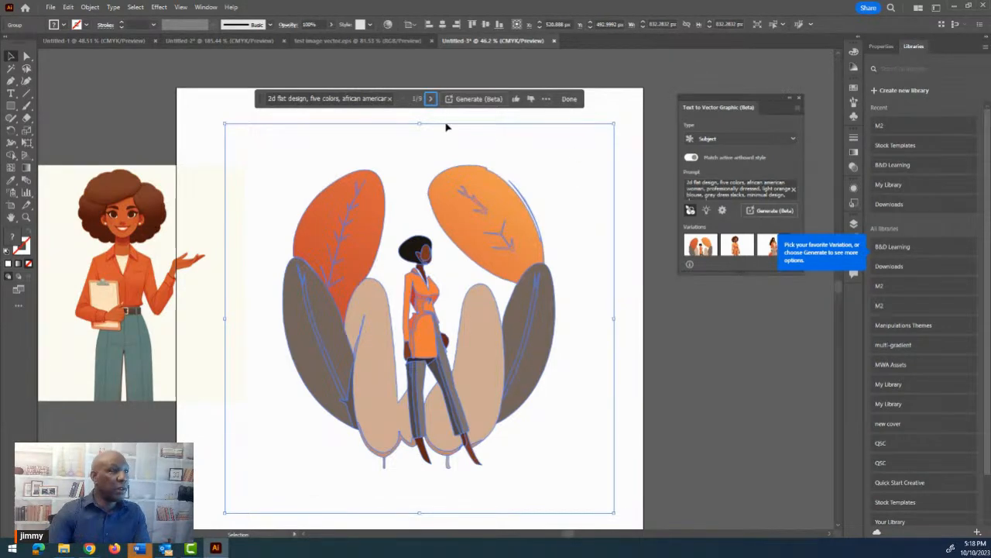
Step: Browse all nine generated variations and return to the fourth, the woman in a beige blouse and orange slacks
click(430, 99)
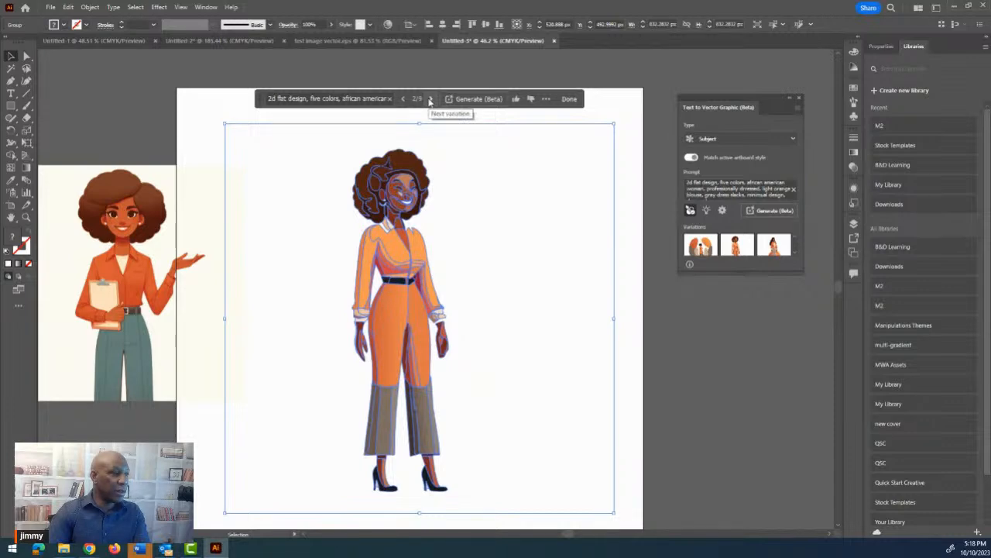
click(431, 99)
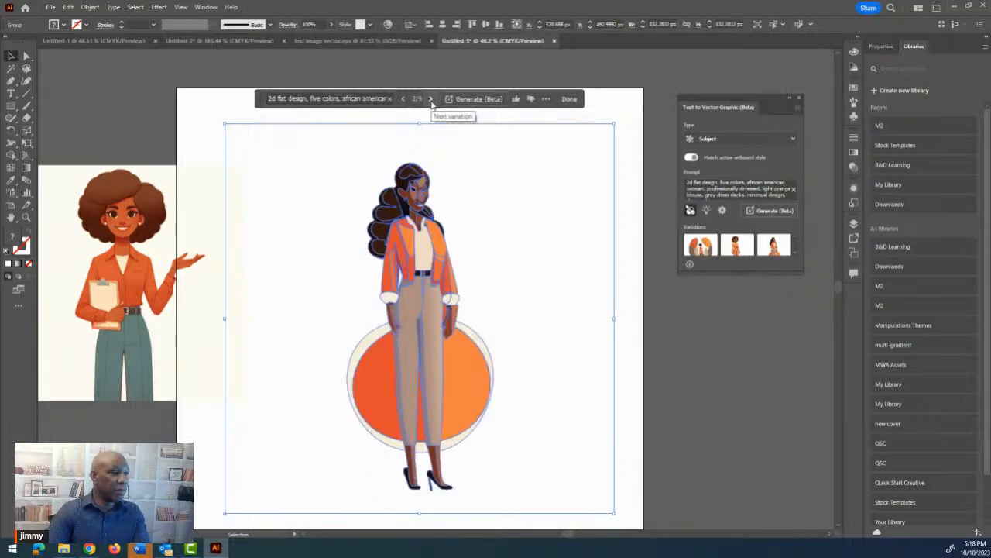
click(430, 99)
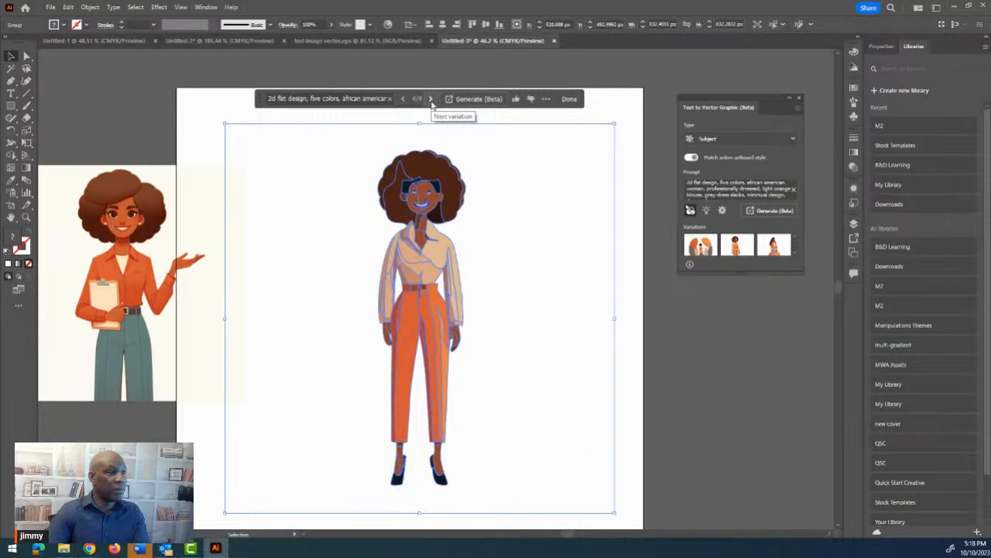
click(430, 99)
click(431, 99)
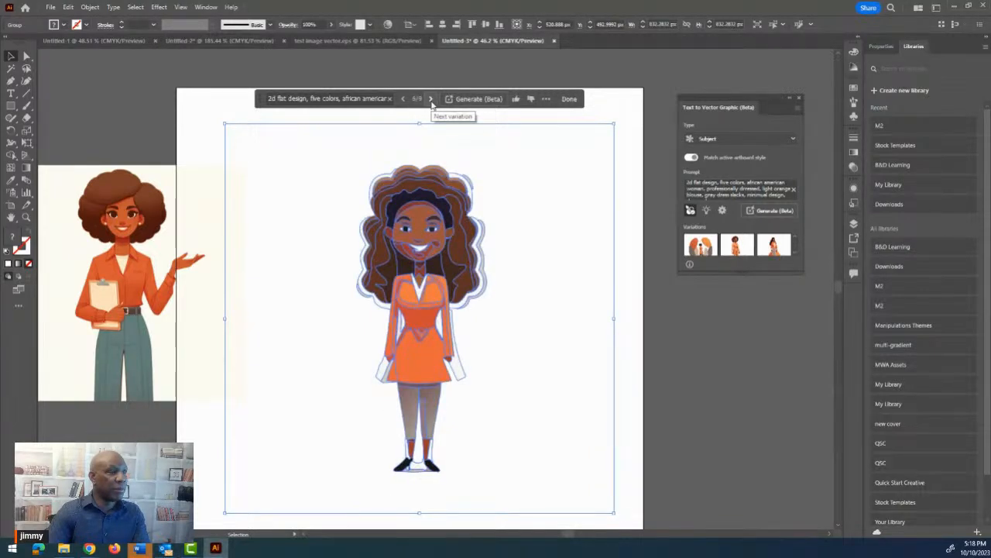
click(430, 99)
click(430, 99)
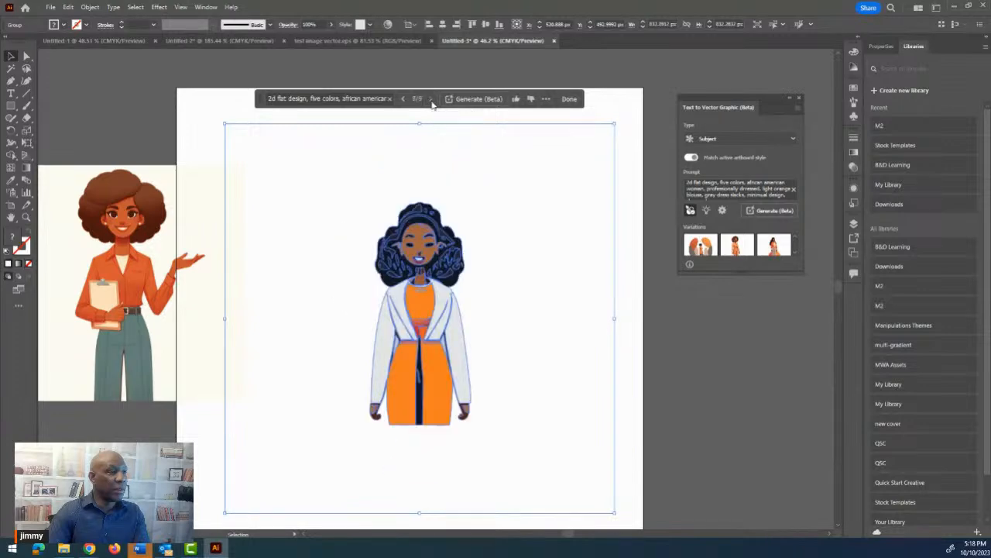
click(431, 101)
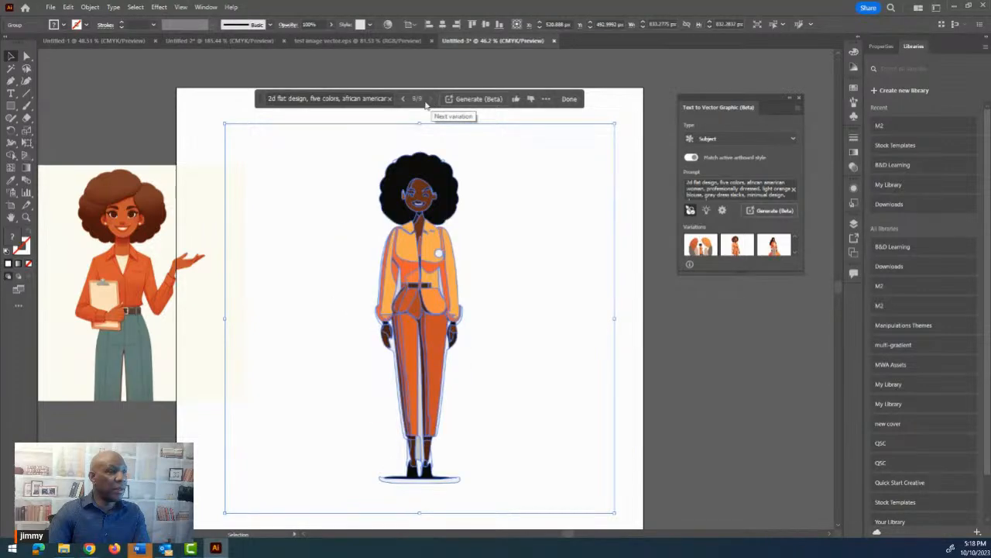
click(403, 99)
click(403, 99)
click(404, 99)
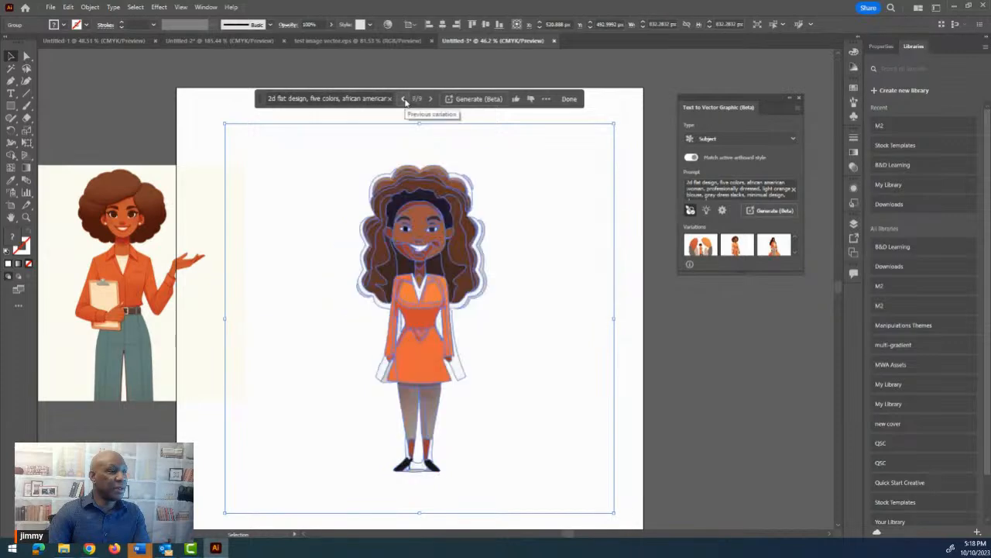
click(404, 99)
click(404, 99)
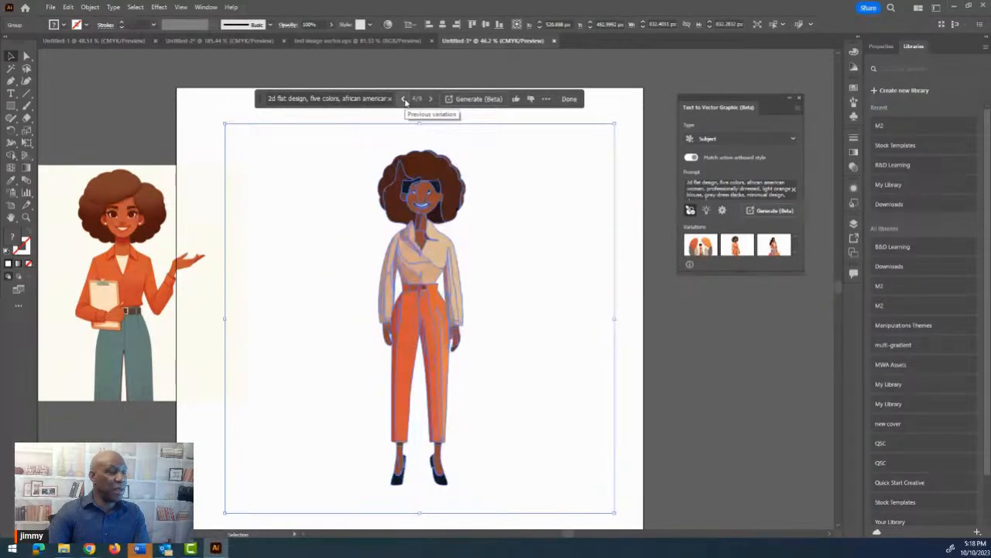
Step: Inspect the fourth variation's face and outfit against the DALL-E image, and delete the generated woman from the artboard
click(527, 233)
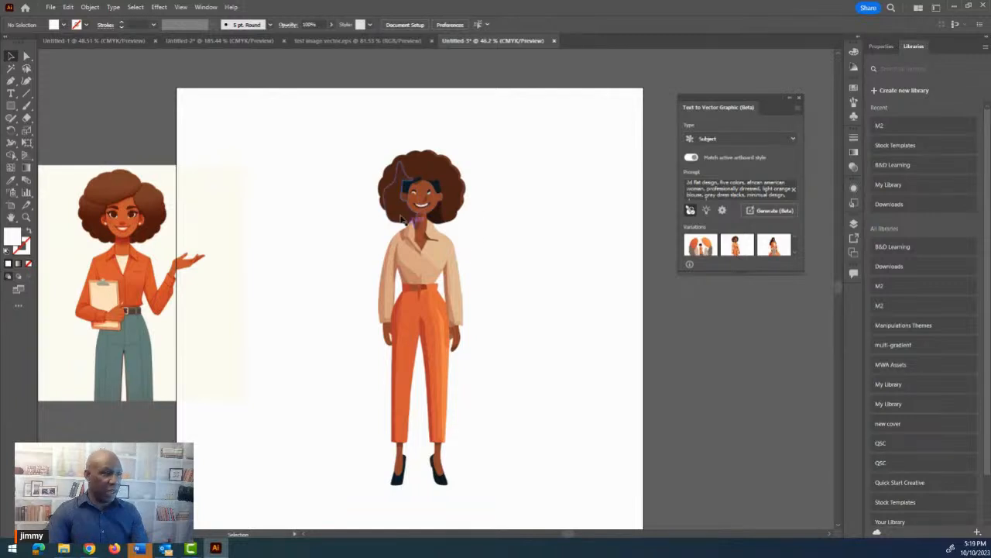
mouse_move(410, 198)
mouse_down()
mouse_move(580, 198)
mouse_move(420, 199)
mouse_up()
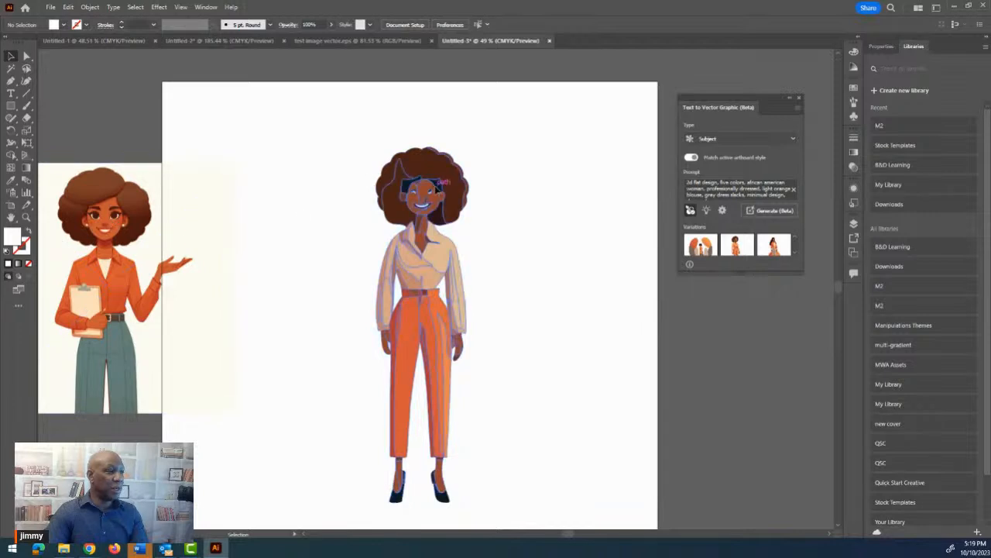
click(308, 127)
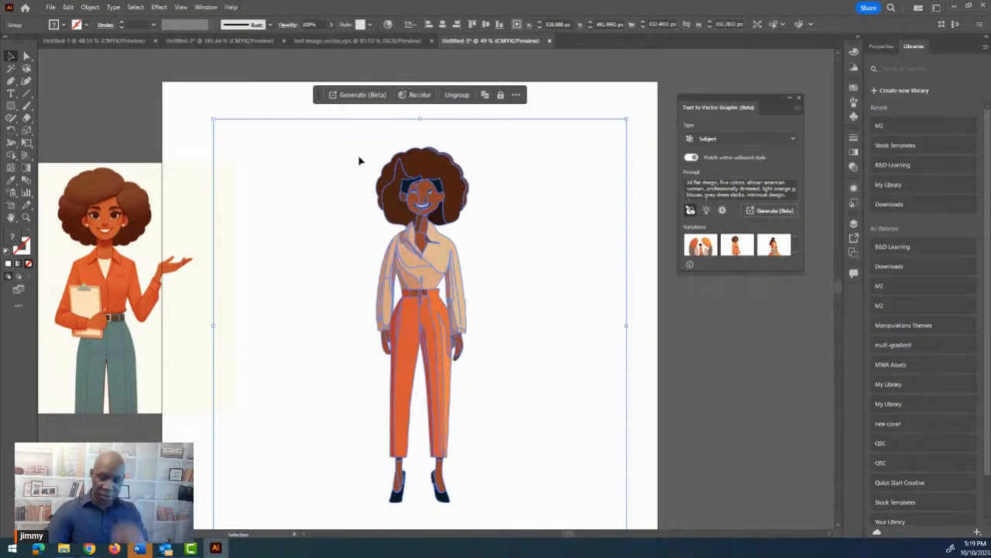
key(Delete)
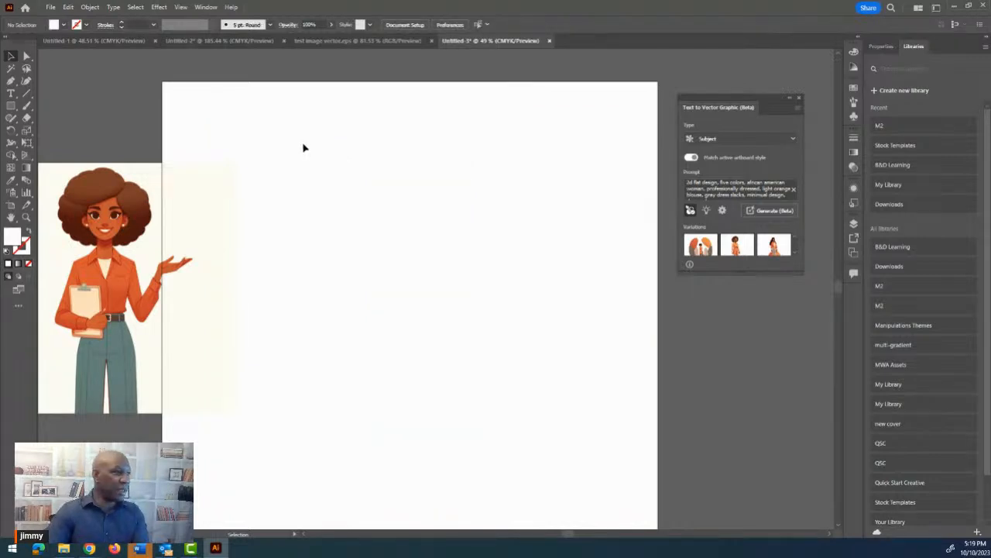
Step: Draw a rectangle of about 977 x 870 px on the artboard and set the vector graphic type to Scene
key(m)
mouse_move(167, 91)
mouse_down()
mouse_move(210, 105)
mouse_move(625, 451)
mouse_move(652, 521)
mouse_up()
click(721, 136)
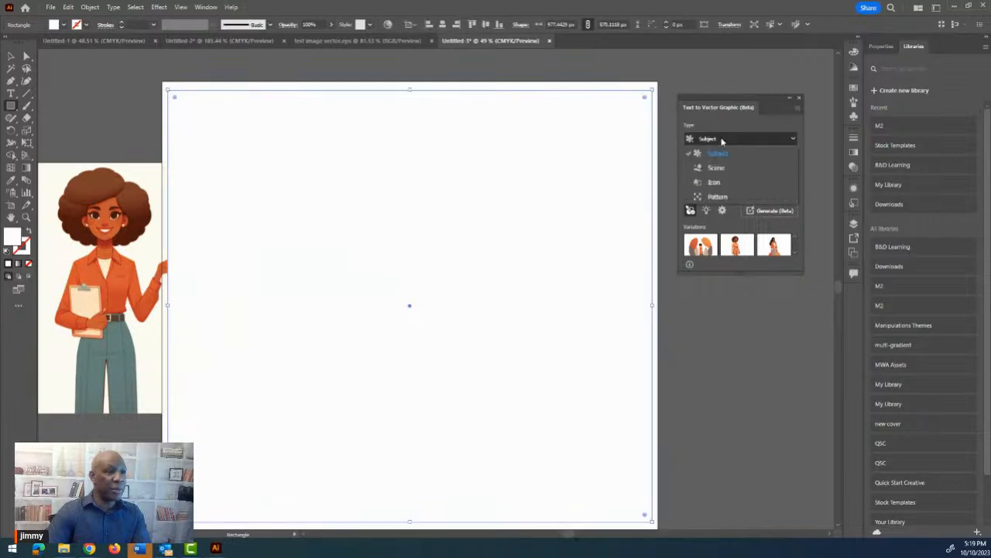
key(Escape)
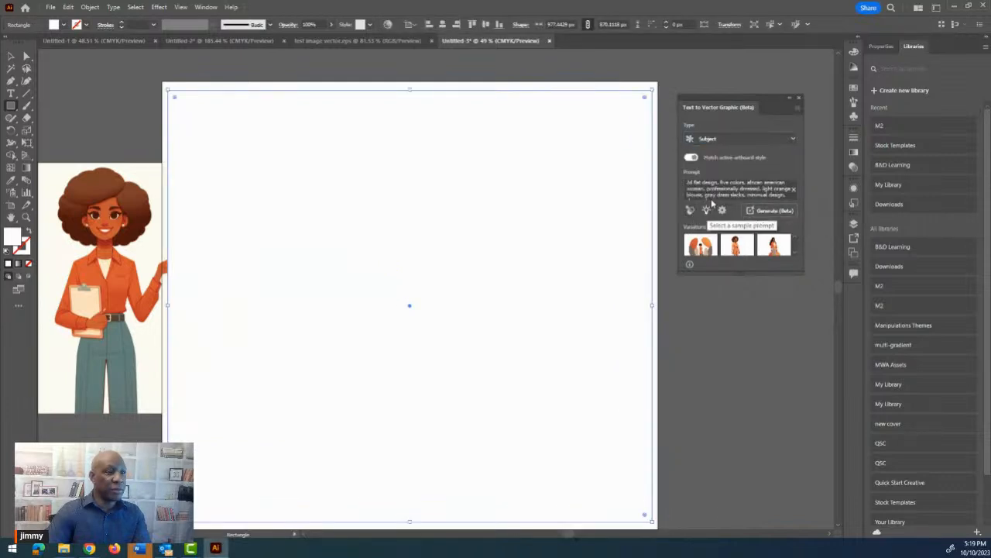
click(711, 139)
click(715, 168)
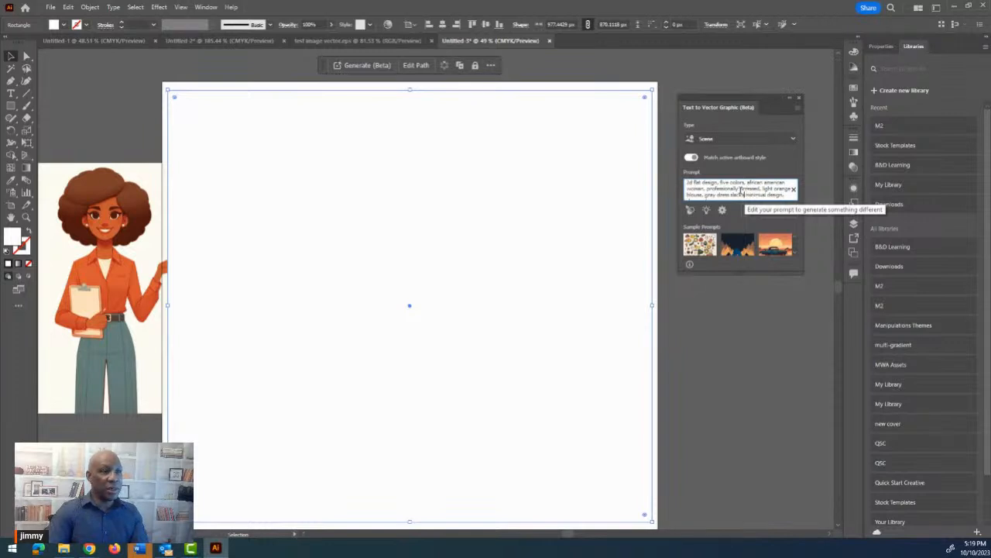
Step: Replace the prompt with "steak dinner" and generate the scene in the rectangle
triple_click(720, 183)
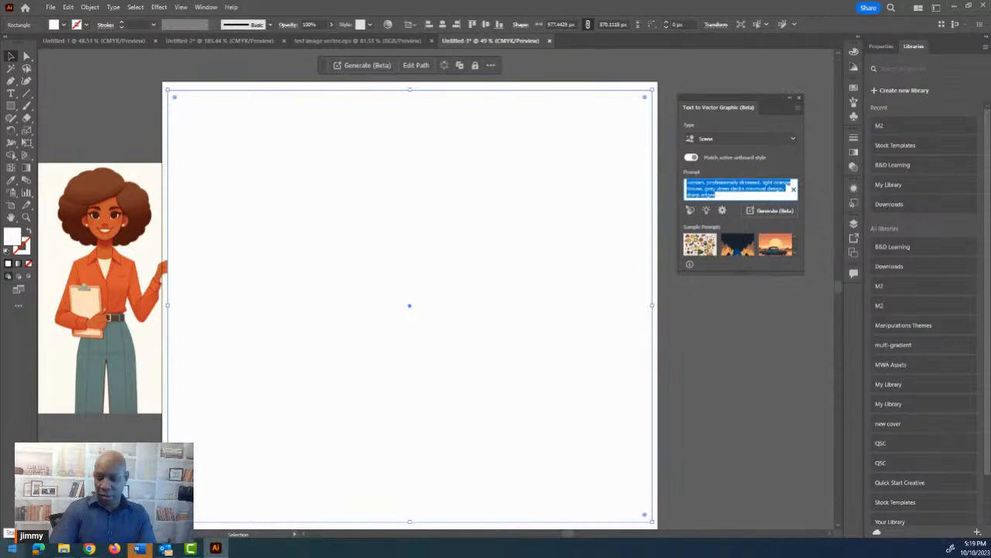
text(2d flat design,)
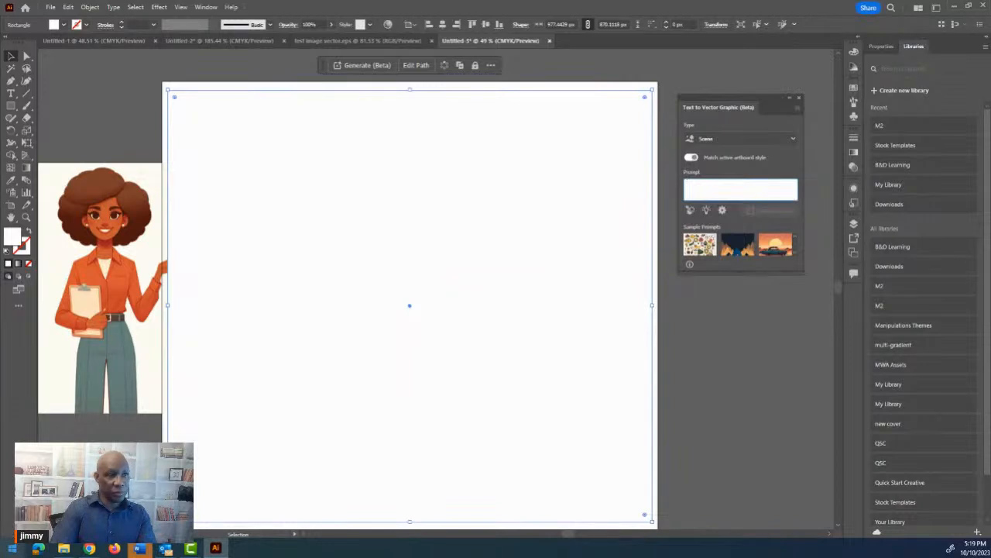
text(2)
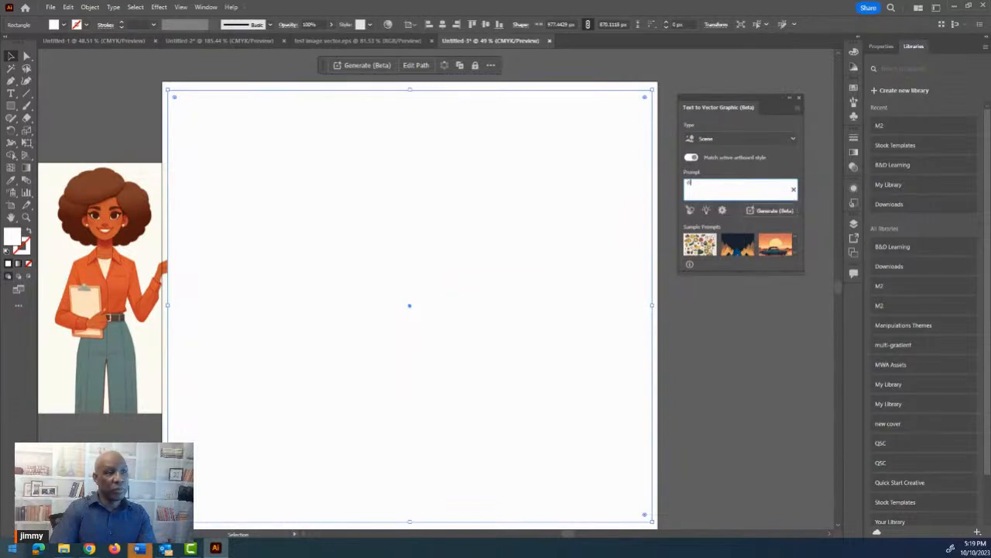
text(inne)
key(BackSpace)
key(BackSpace)
key(BackSpace)
key(BackSpace)
key(BackSpace)
text(er)
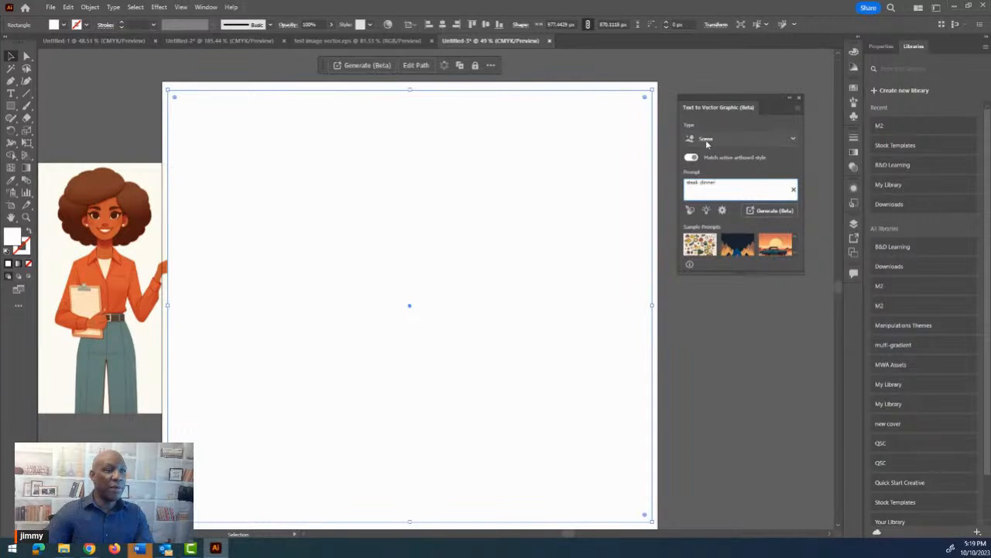
click(765, 210)
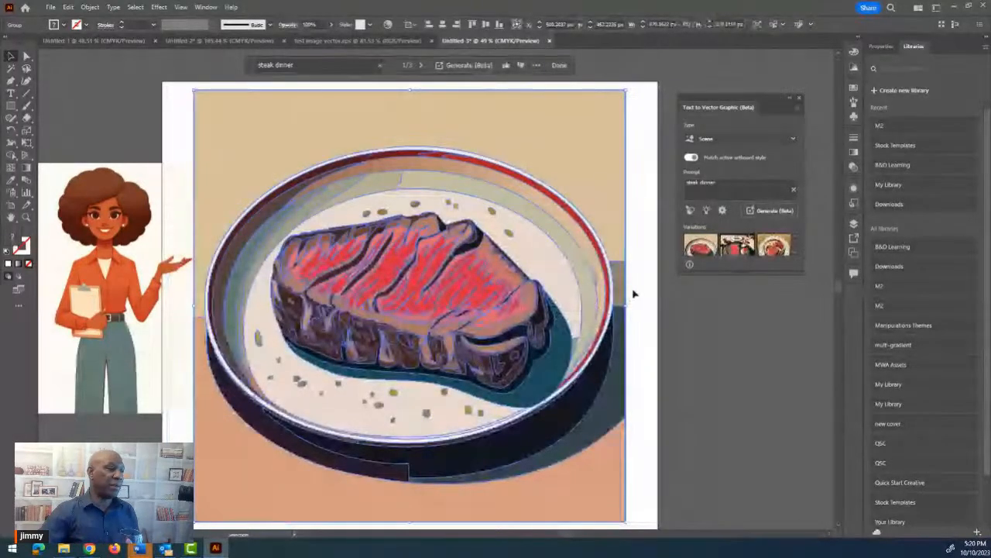
Step: Browse the three generated steak dinner variations, ending on the third, and deselect the artwork to view it
click(642, 216)
click(734, 250)
click(706, 246)
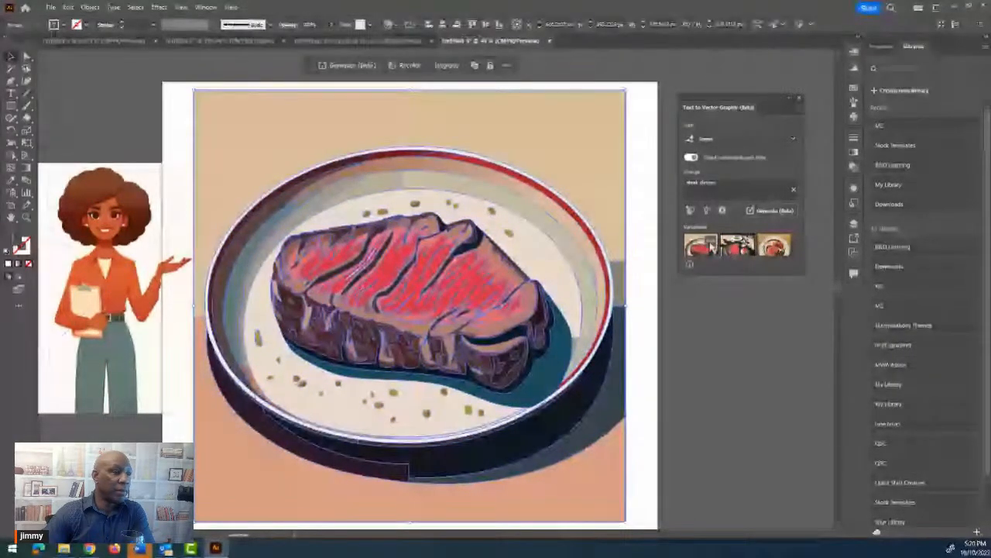
click(736, 248)
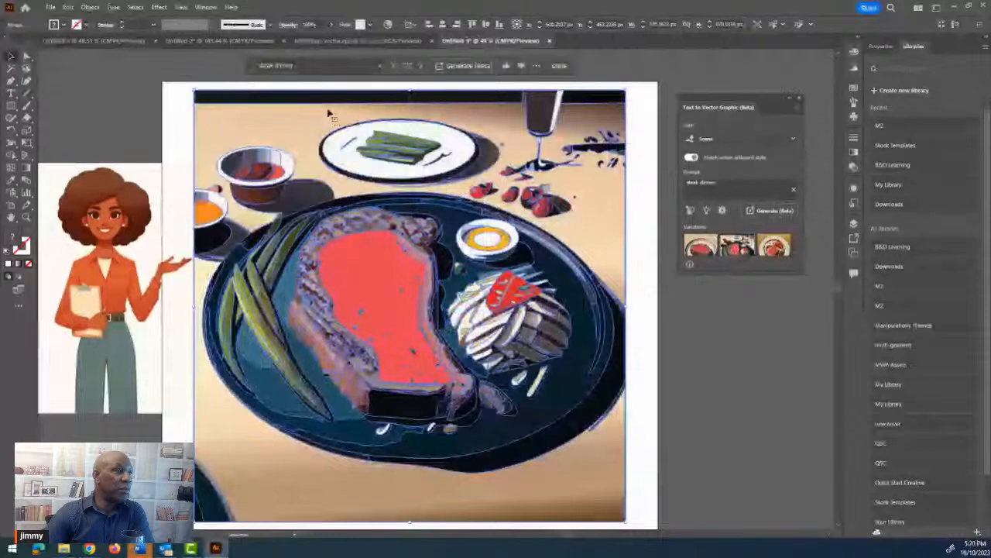
click(636, 193)
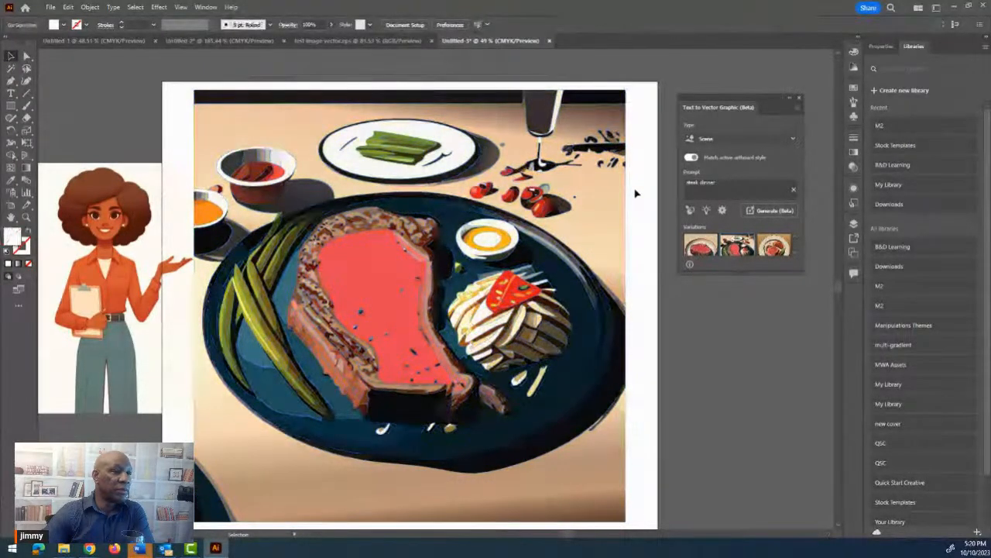
click(774, 244)
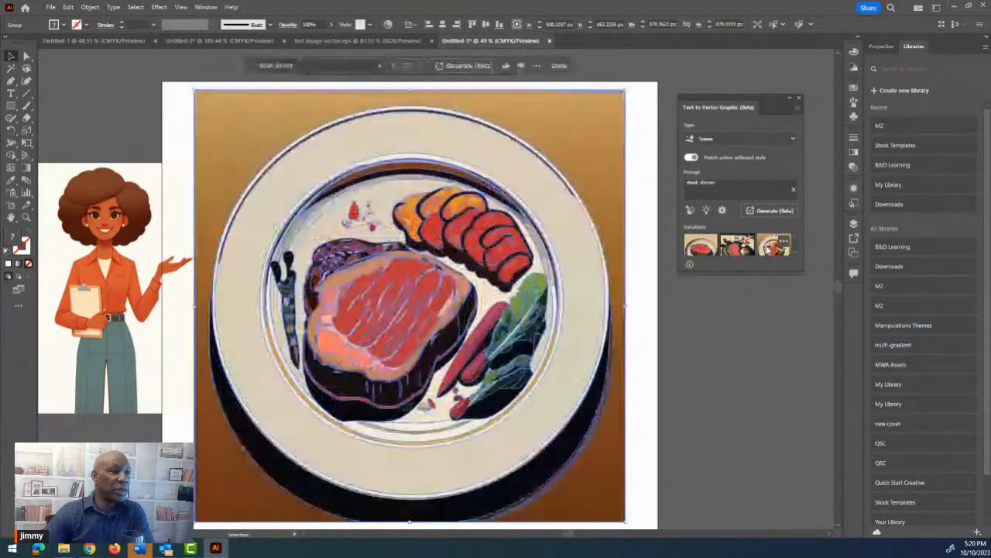
click(638, 216)
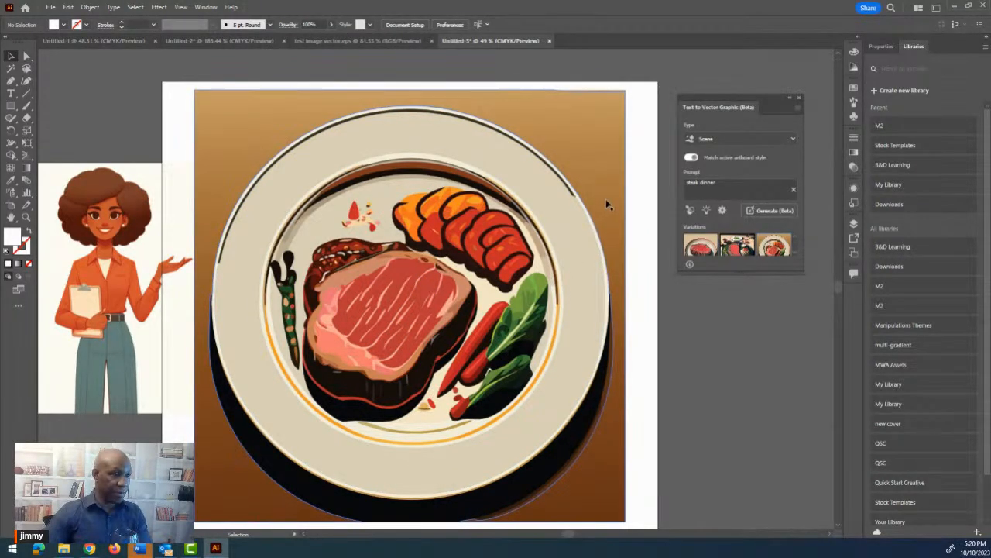
Step: Keep the type set to Scene and delete the generated steak dinner from the artboard
click(719, 139)
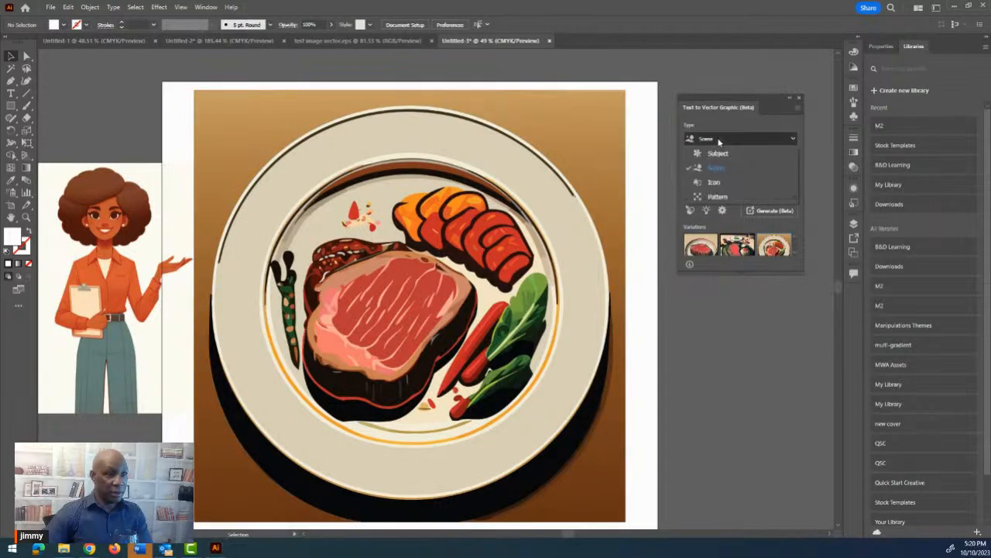
click(716, 167)
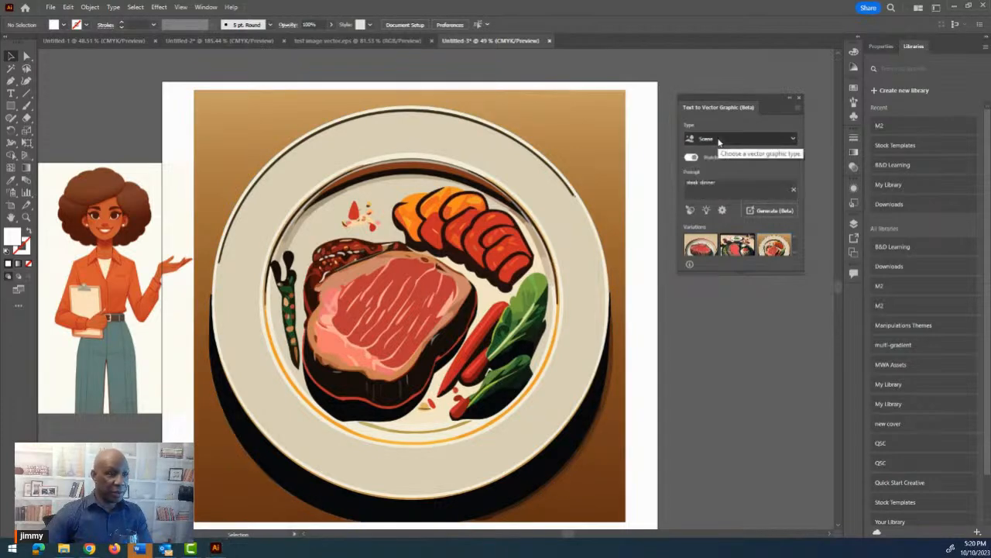
click(596, 182)
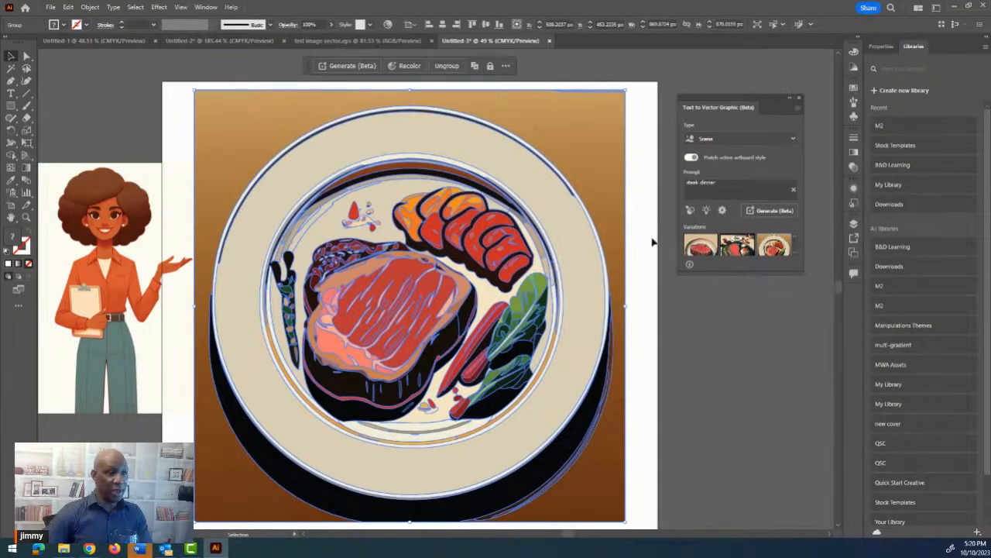
key(Delete)
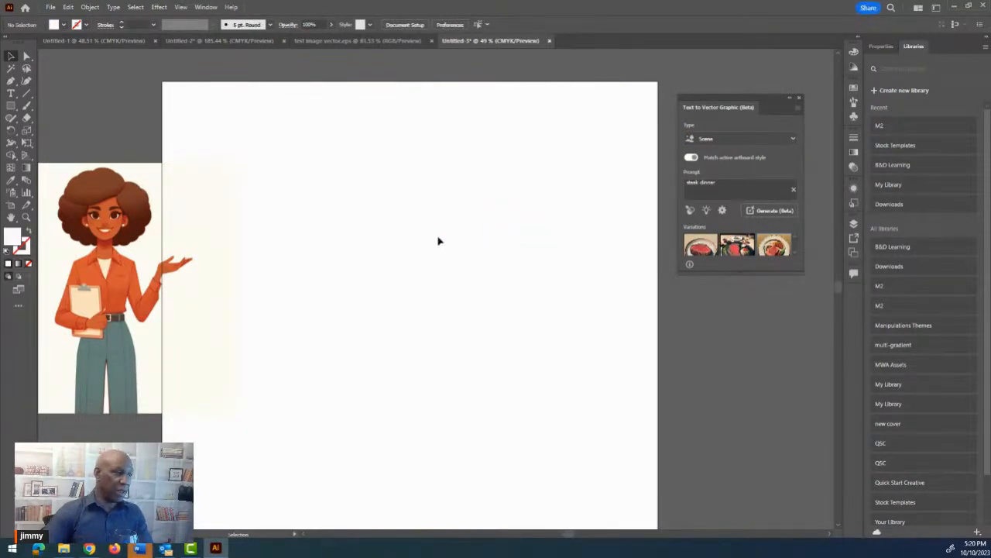
Step: Draw a rectangle of about 935 x 834 px on the artboard and set the vector graphic type to Icon
click(11, 105)
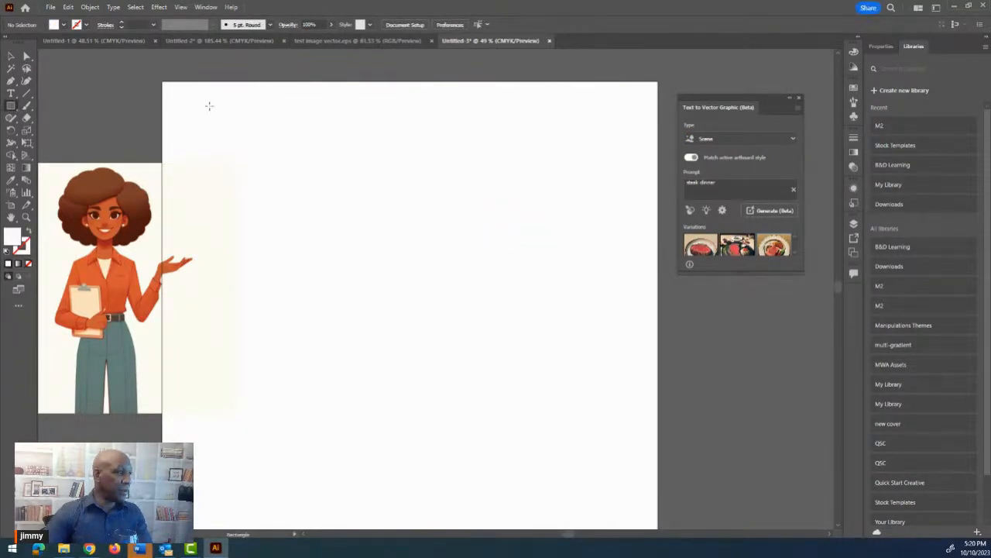
drag(177, 102, 640, 513)
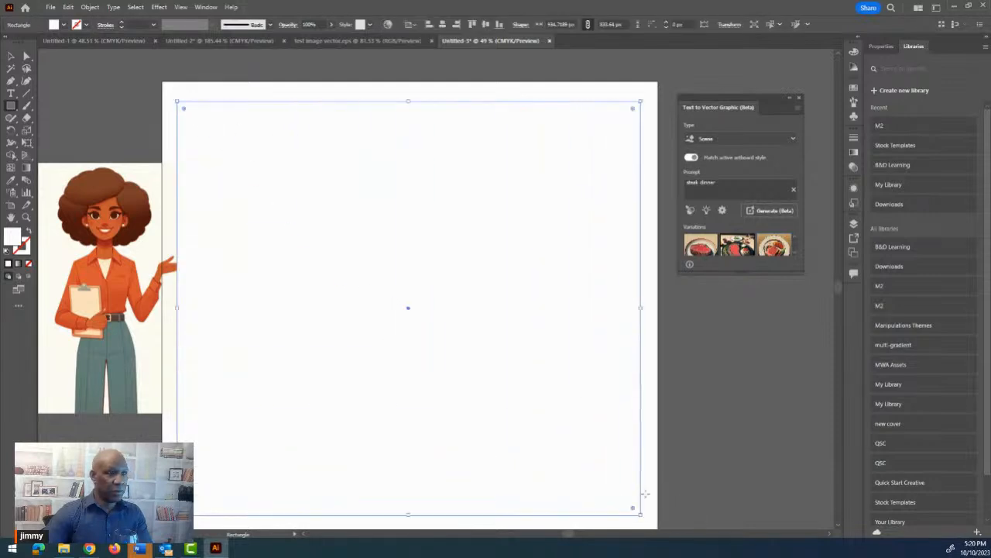
click(720, 138)
click(714, 182)
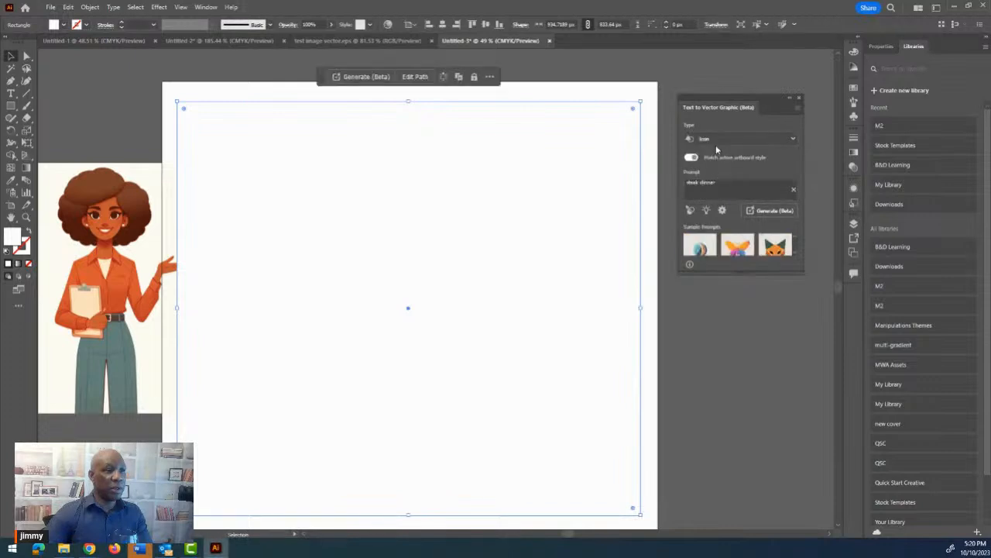
Step: Replace the prompt with "elearning document icon" and generate the icon in the rectangle
click(722, 186)
drag(722, 186, 684, 184)
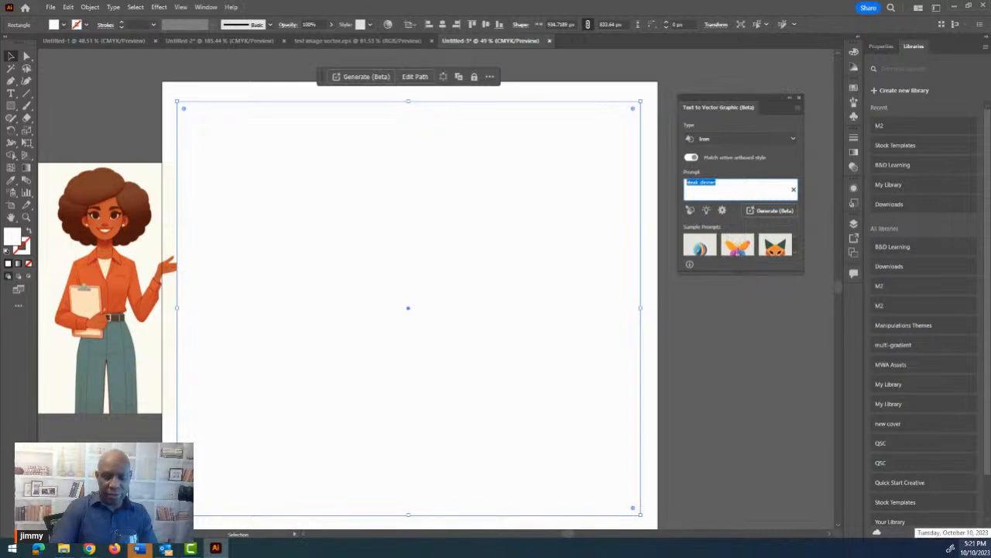
text(dog)
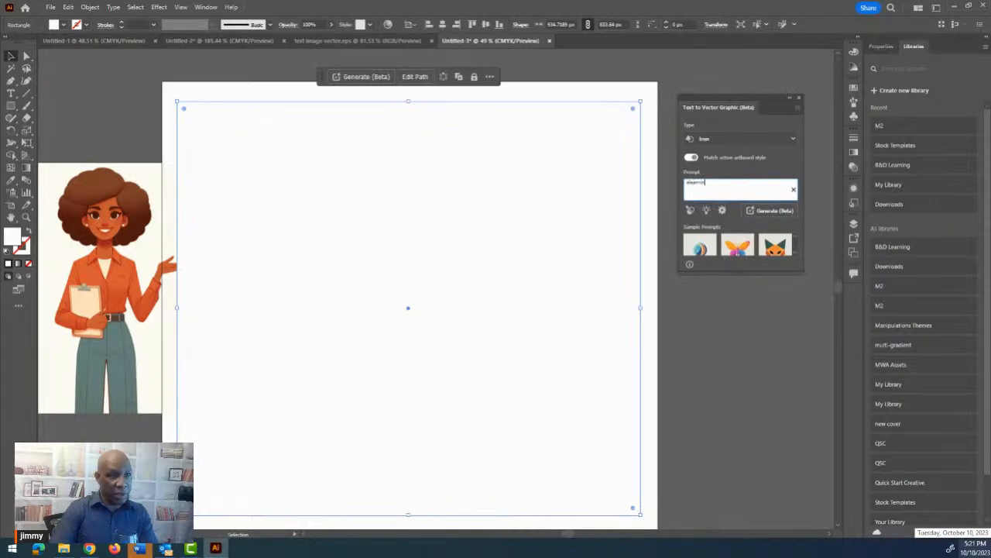
text(g disco)
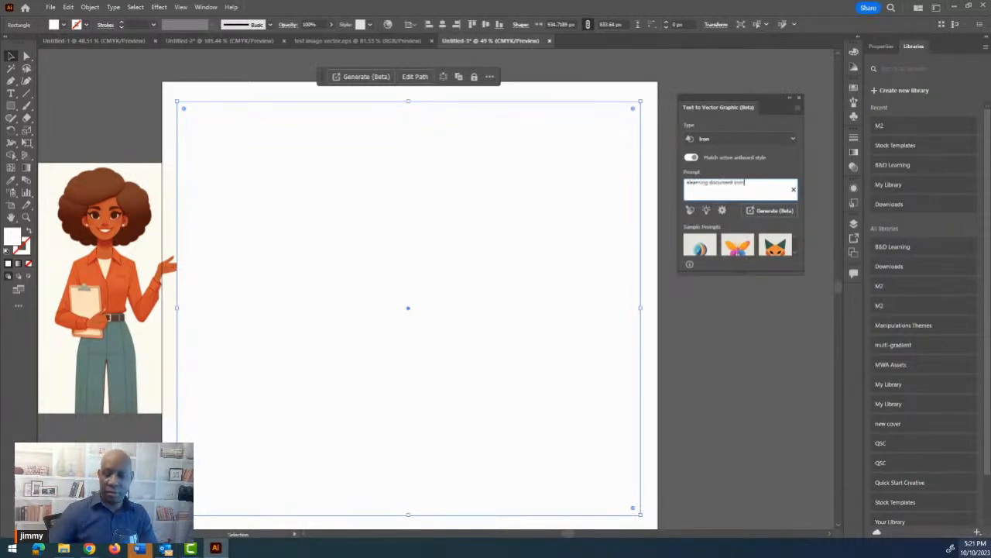
click(764, 212)
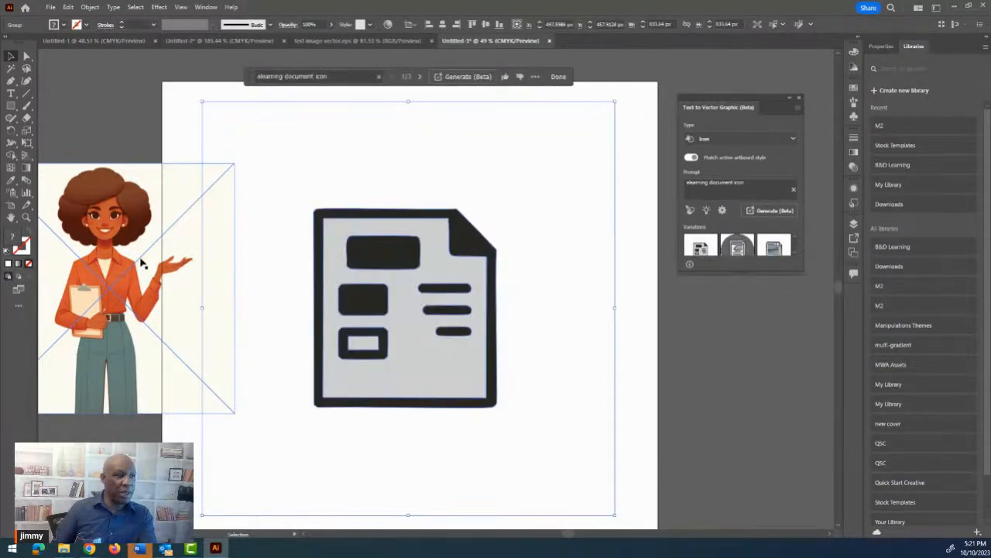
Step: Recolor the generated document icon with the Color Theme Picker and color wheel, trying green, orange, amber and purple fills
click(507, 202)
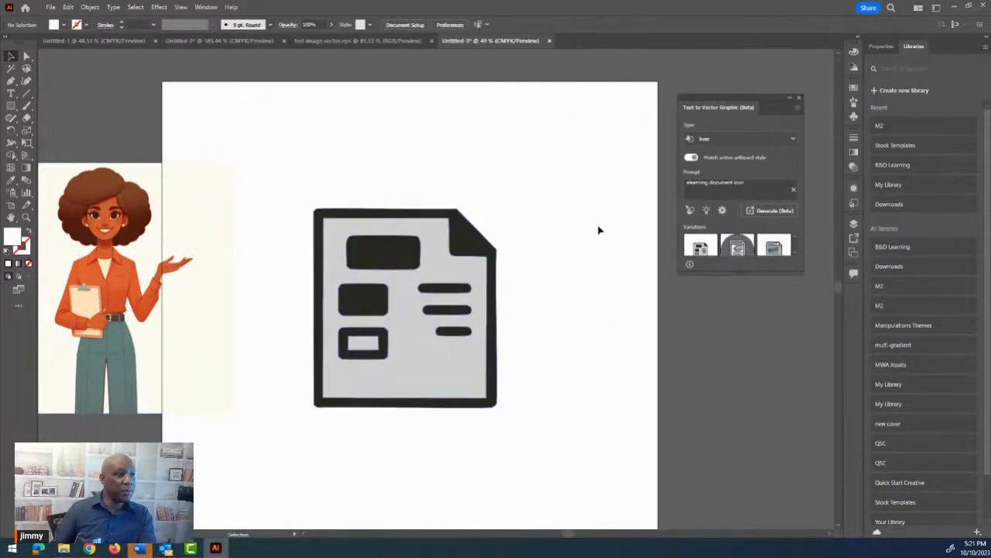
click(468, 252)
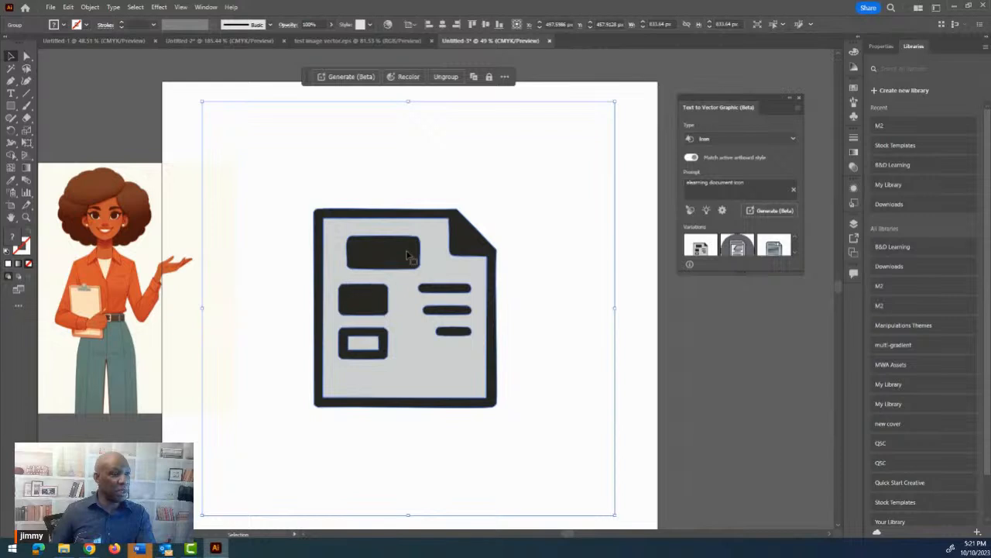
click(404, 76)
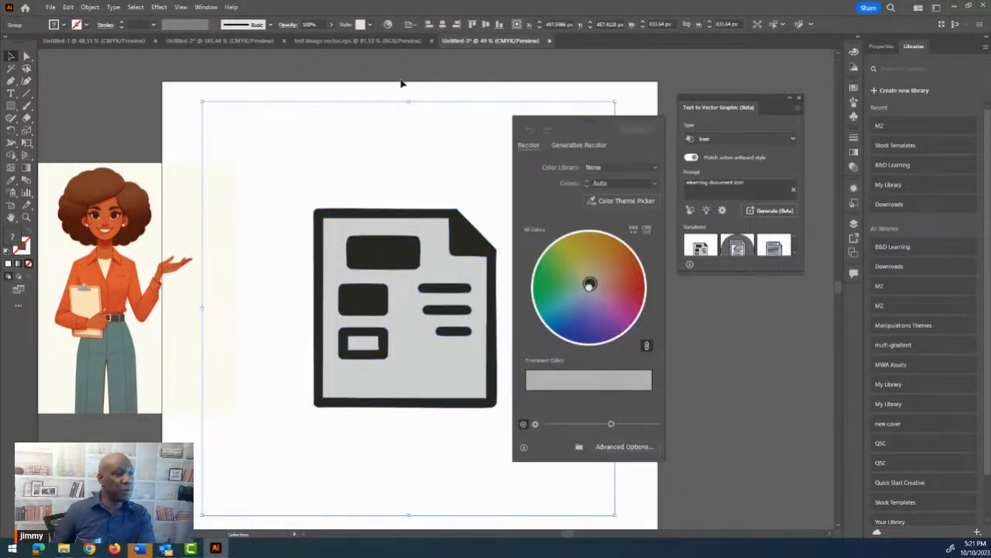
click(612, 203)
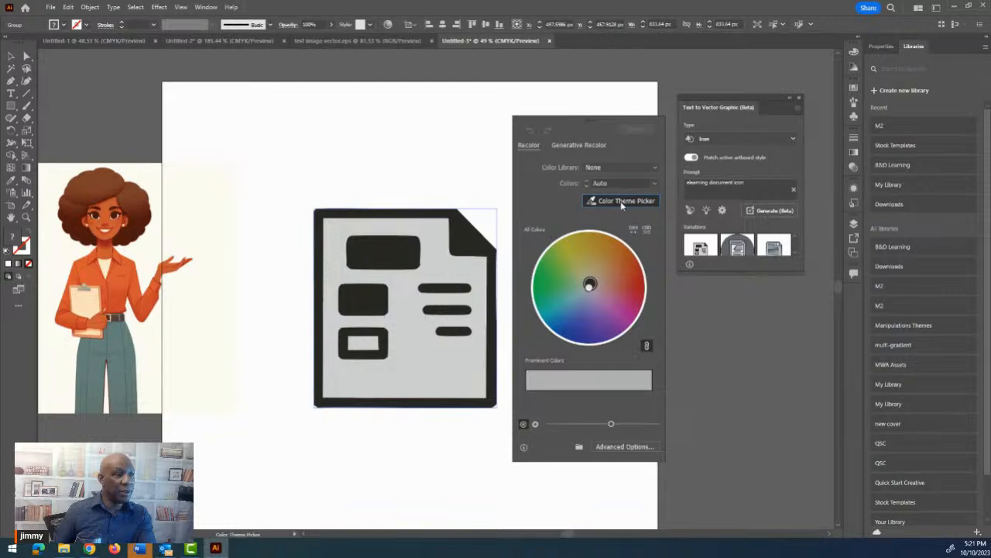
drag(590, 285, 622, 285)
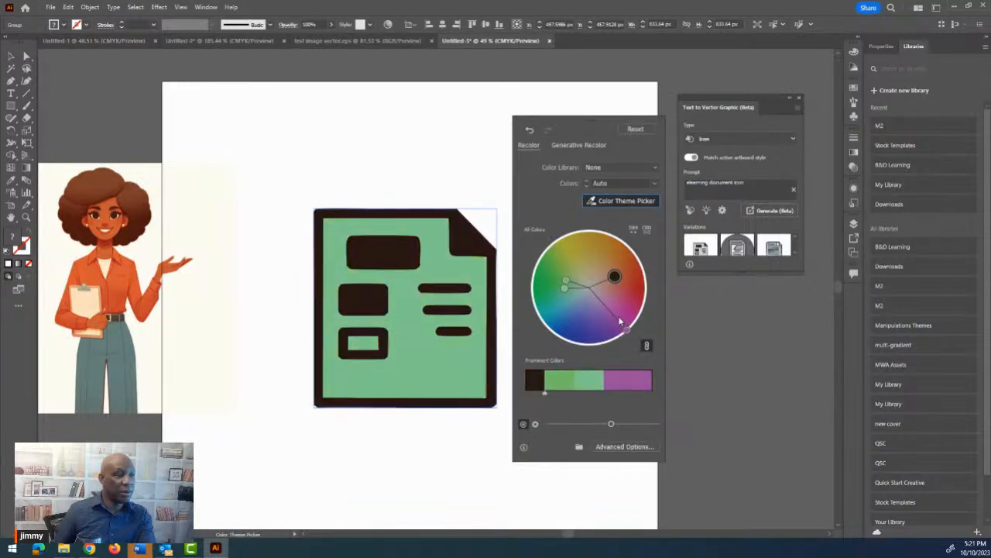
drag(566, 288, 631, 280)
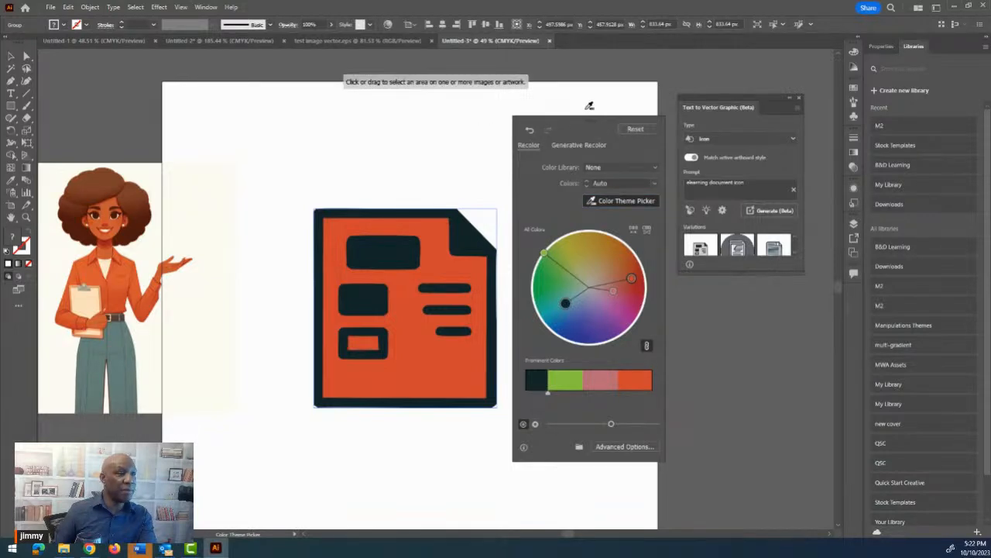
drag(546, 254, 579, 292)
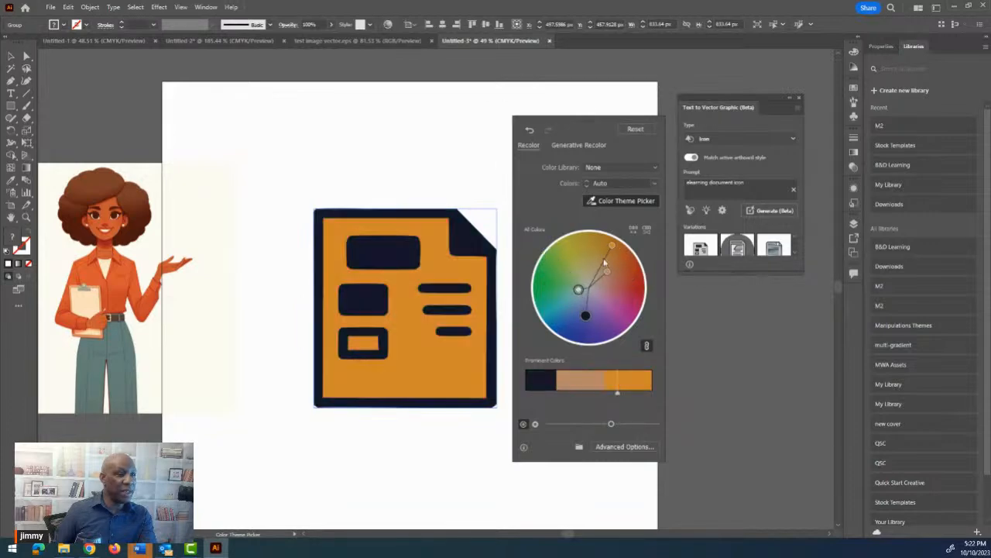
drag(613, 247, 582, 311)
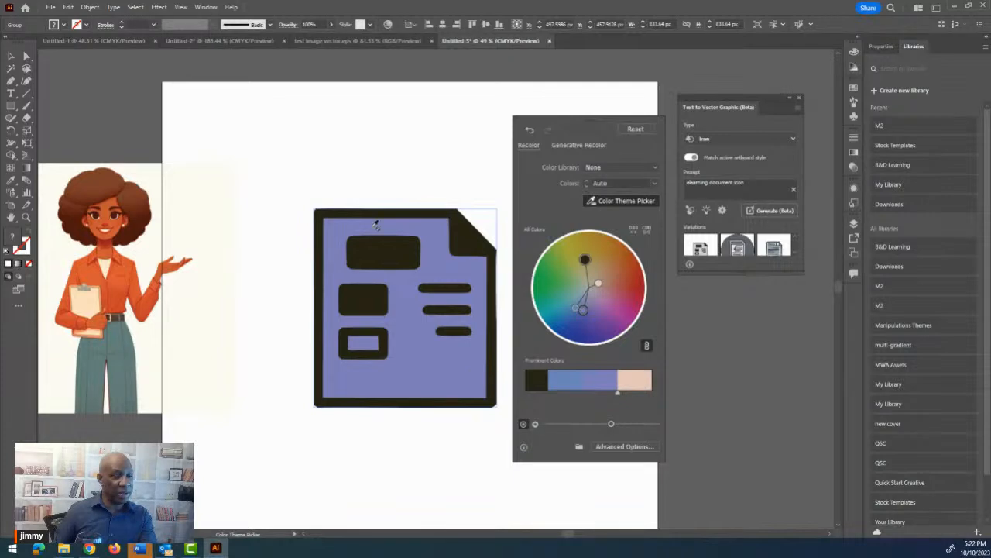
Step: Browse the three elearning document icon variations, return to the first, and delete it from the artboard
click(708, 254)
click(740, 249)
click(771, 249)
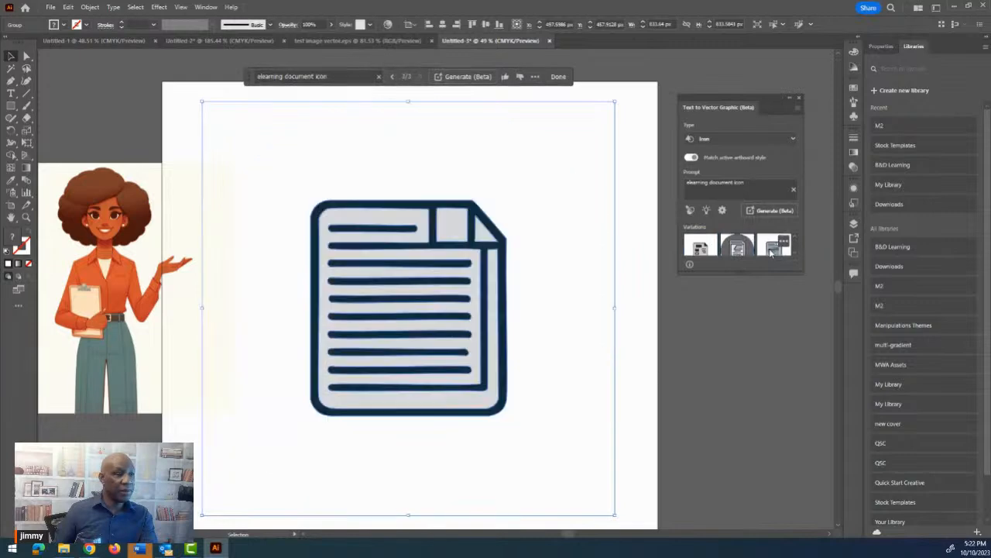
click(693, 249)
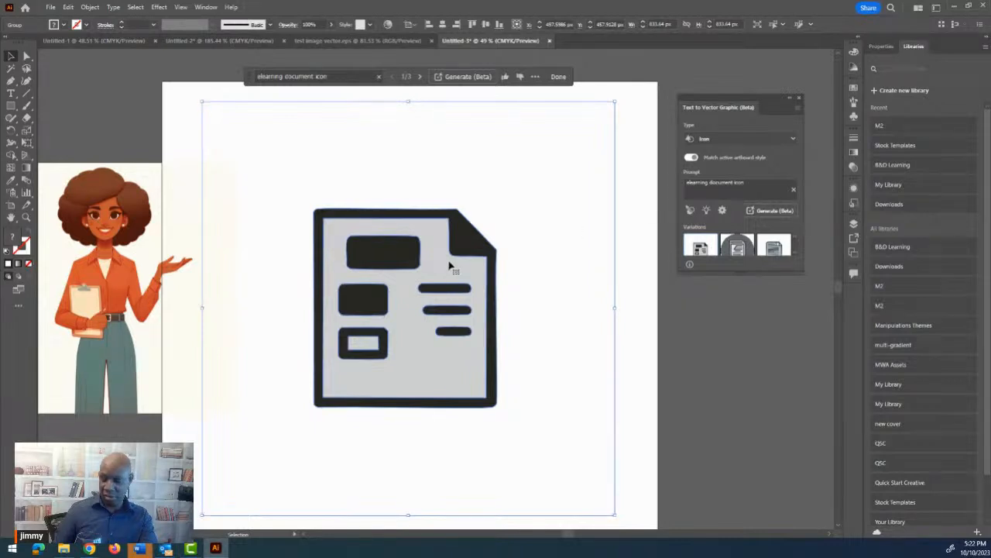
key(Delete)
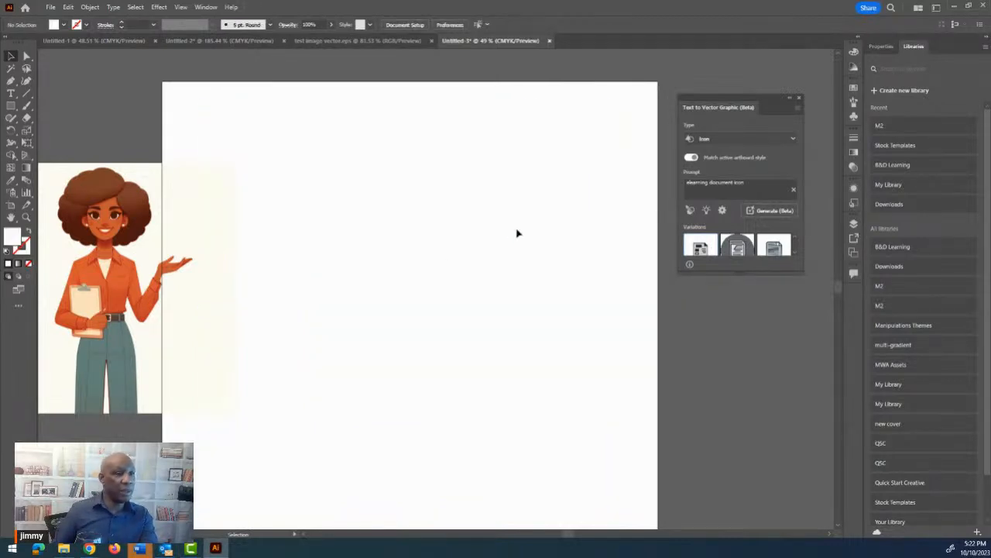
Step: Set the vector graphic type to Pattern with an empty prompt and draw a 1000 x 1000 px rectangle covering the artboard
click(793, 190)
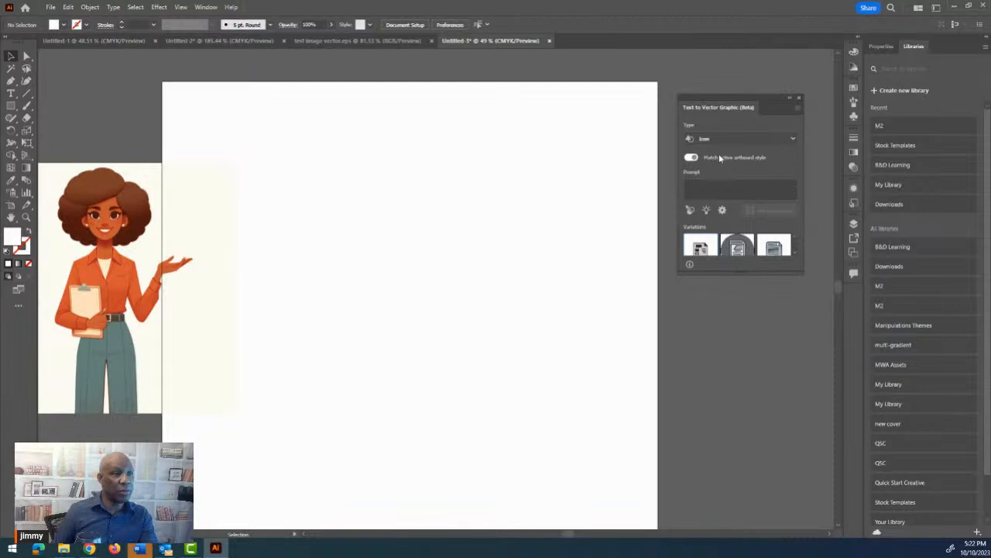
click(714, 139)
click(718, 197)
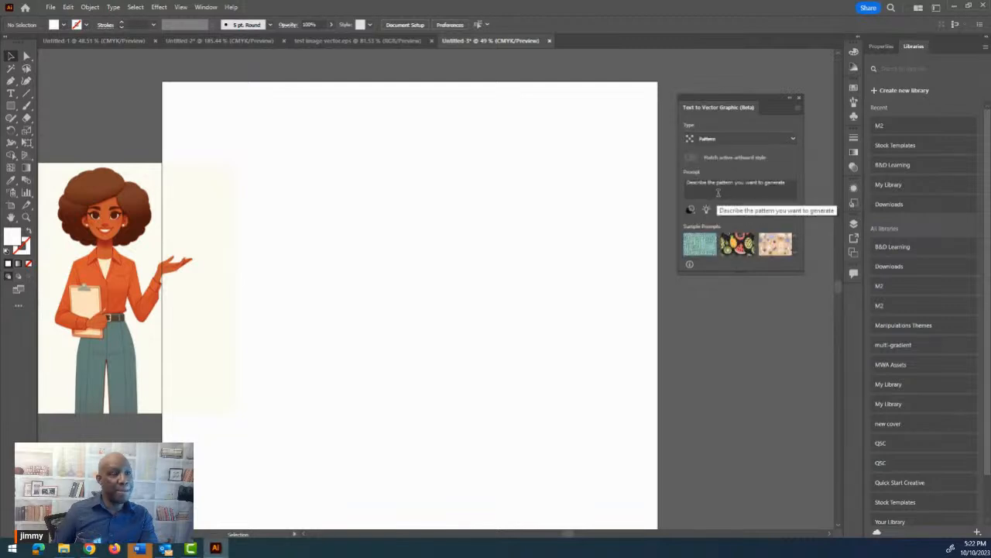
click(12, 105)
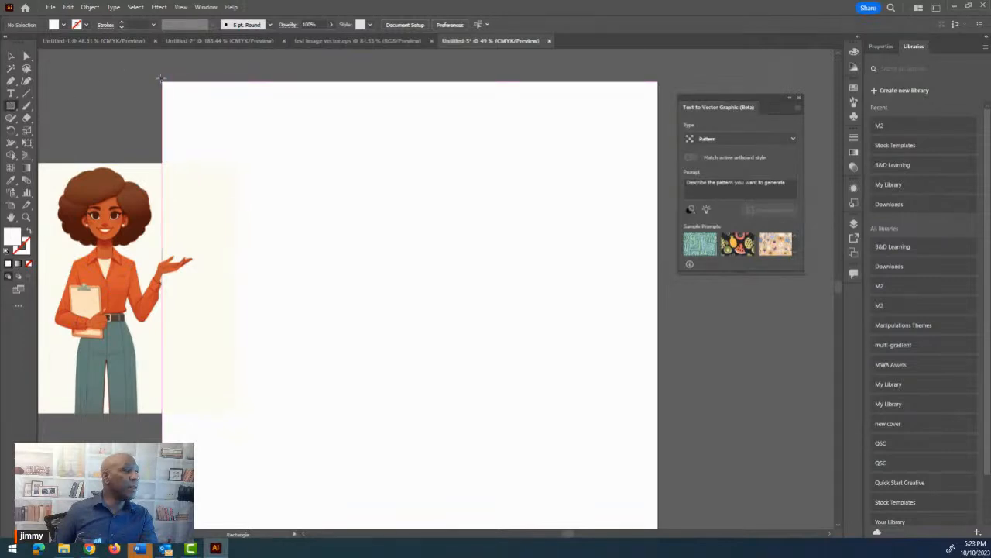
drag(160, 79, 657, 511)
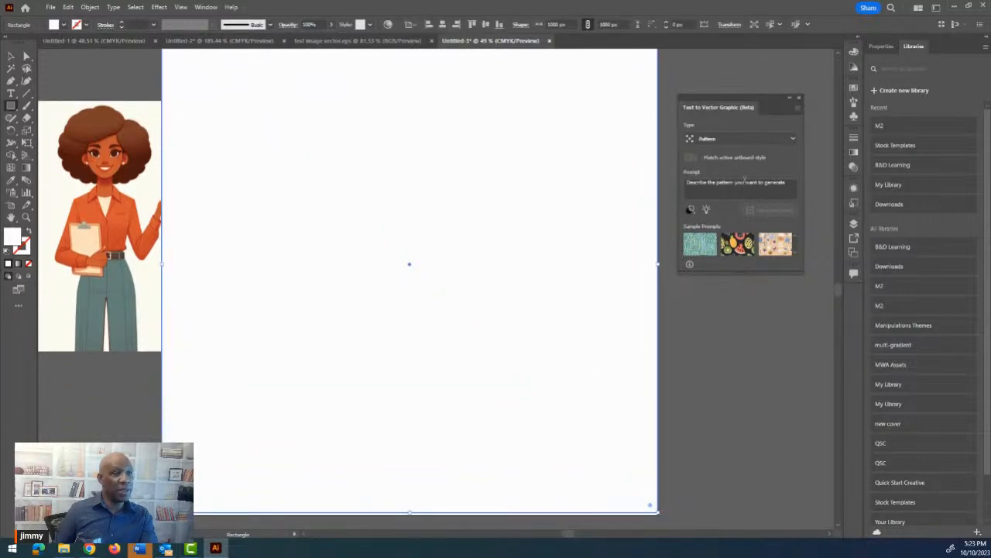
Step: Enter the prompt "city map" and generate the pattern in the selected rectangle
click(769, 186)
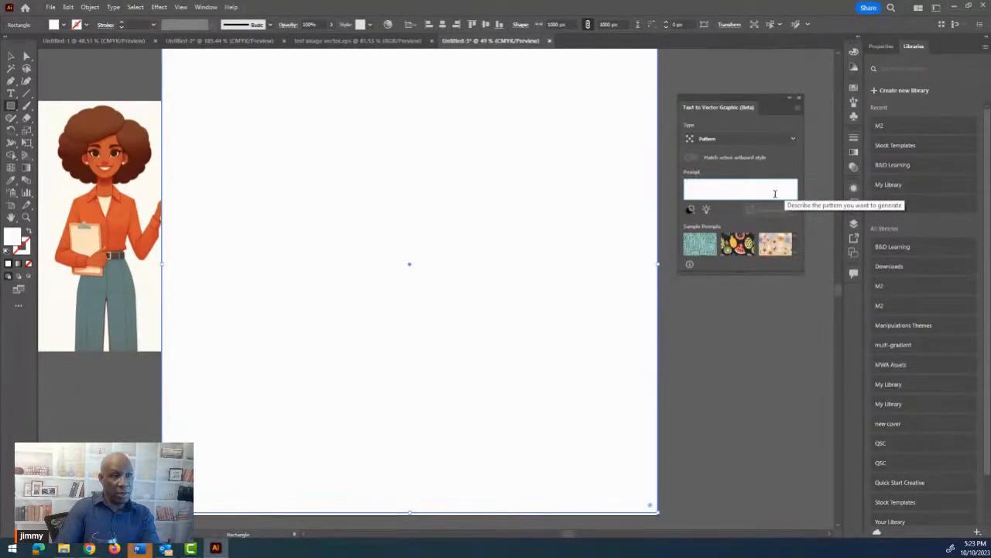
text(city map)
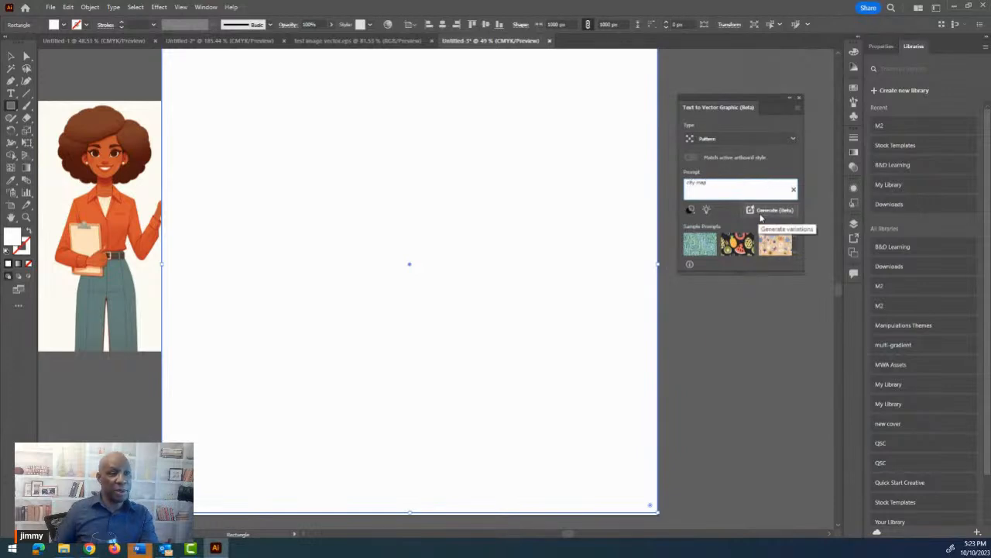
click(761, 210)
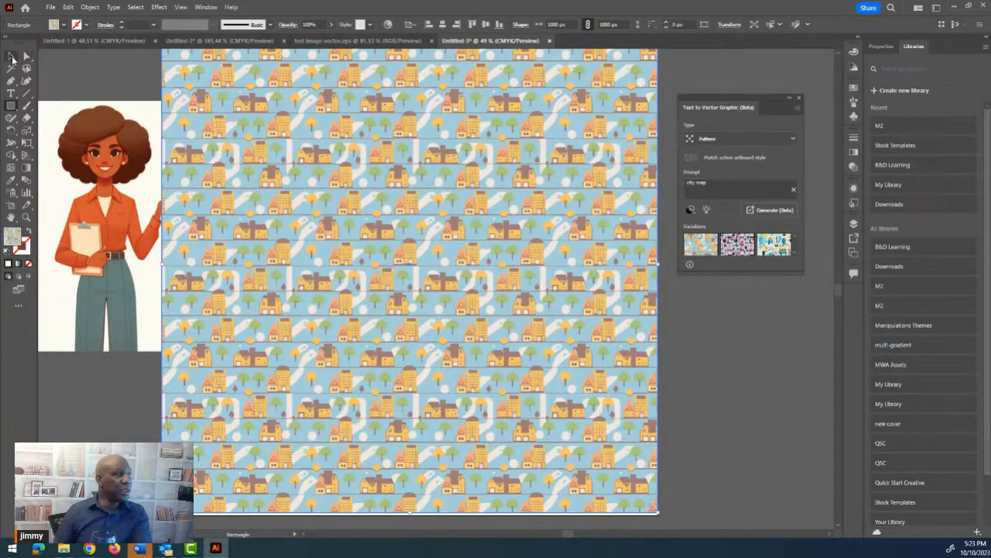
Step: Delete the pattern-filled rectangle and draw one of about 887 x 876 px filled with the second city map variation
click(11, 57)
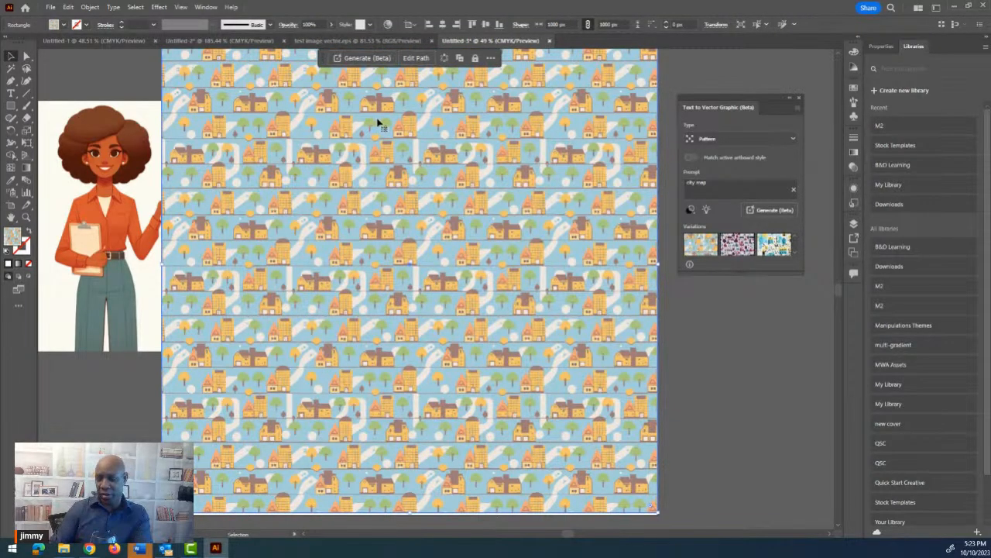
key(Delete)
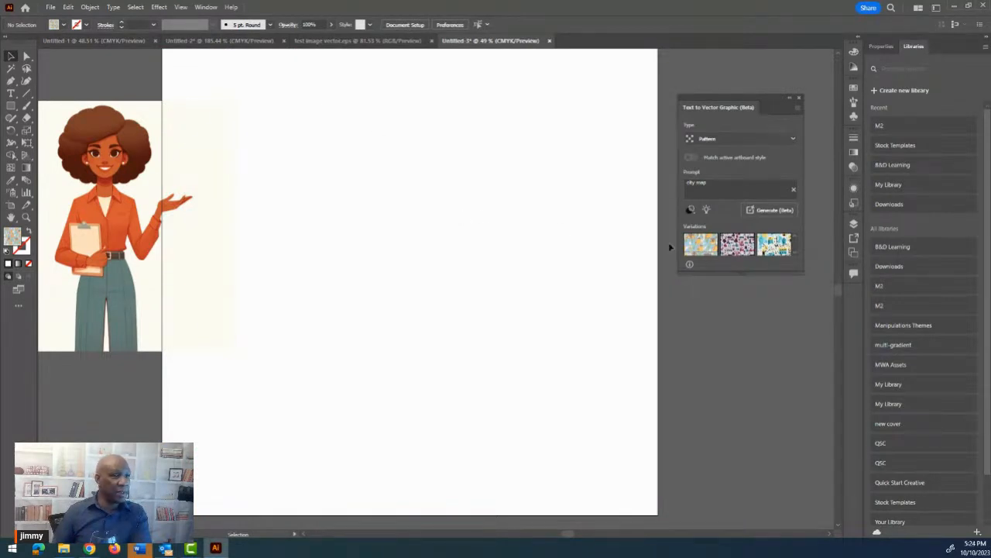
click(737, 246)
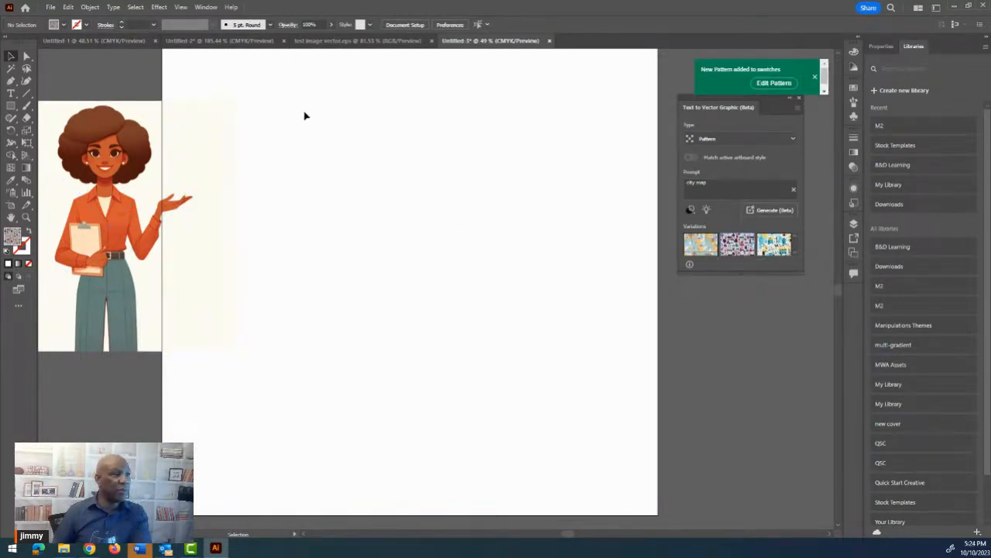
click(10, 105)
drag(194, 60, 636, 495)
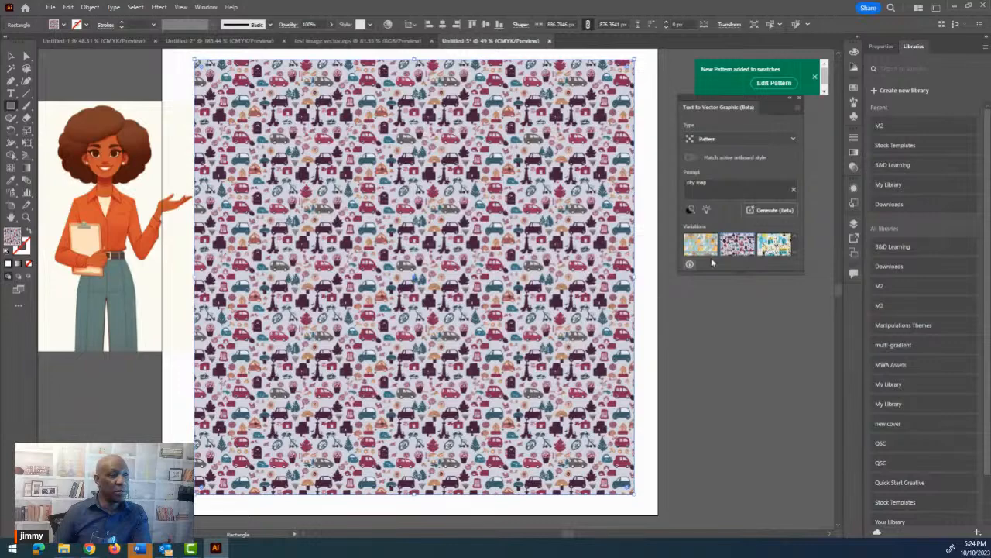
Step: Apply the third city map variation to the rectangle and enlarge it to about 998 x 959 px
click(769, 245)
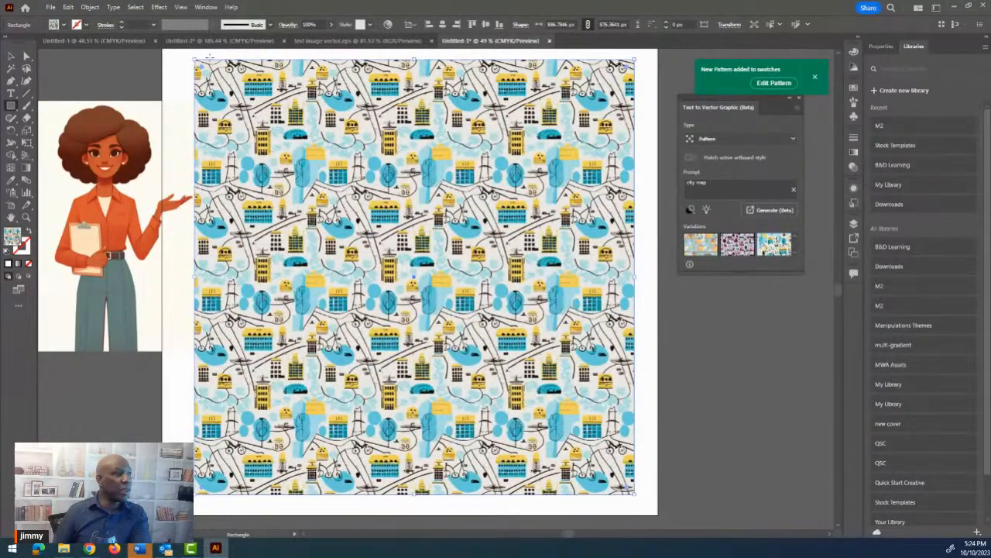
drag(194, 59, 173, 100)
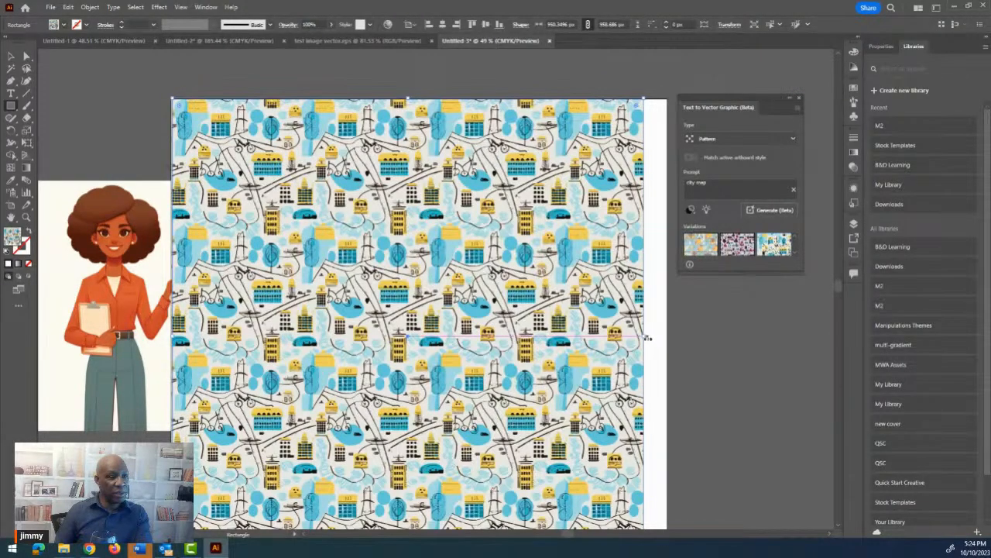
drag(648, 337, 667, 337)
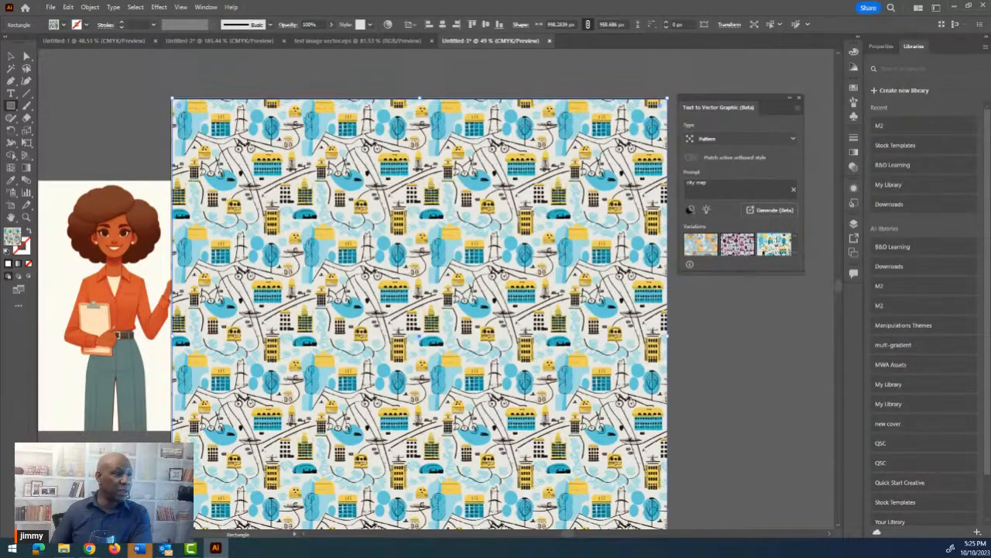
Step: Delete the city map rectangle and switch the vector graphic type to Scene with the prompt cleared
click(11, 56)
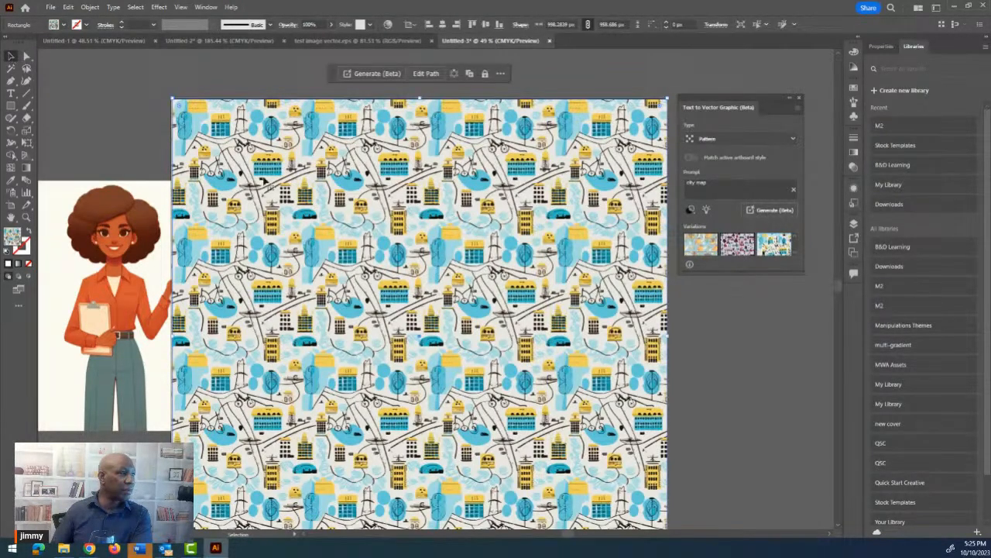
key(Delete)
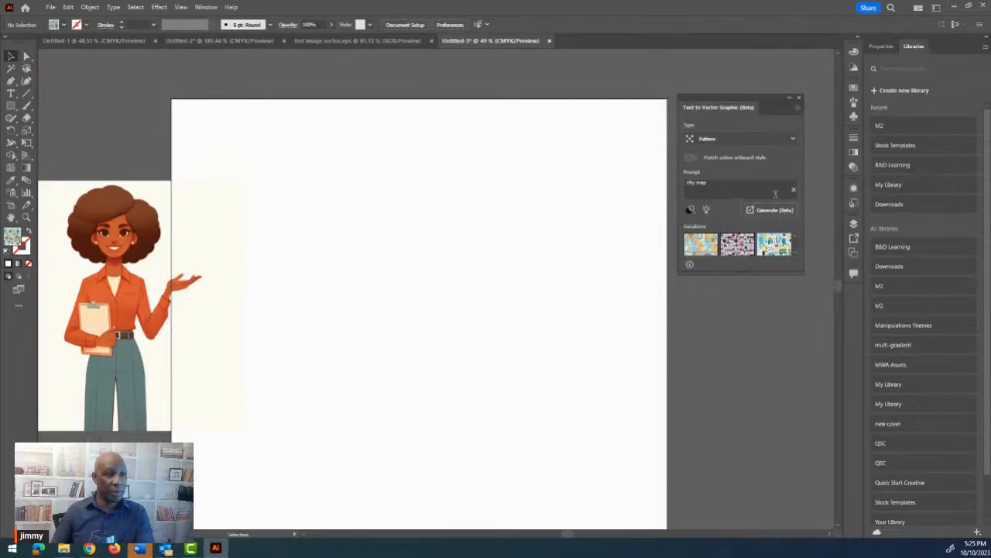
click(794, 190)
click(790, 138)
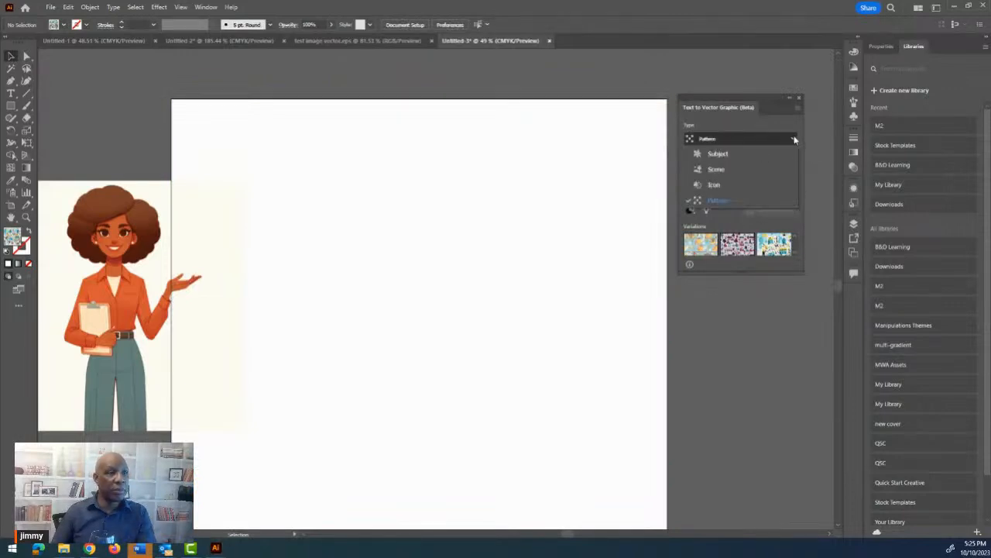
click(717, 170)
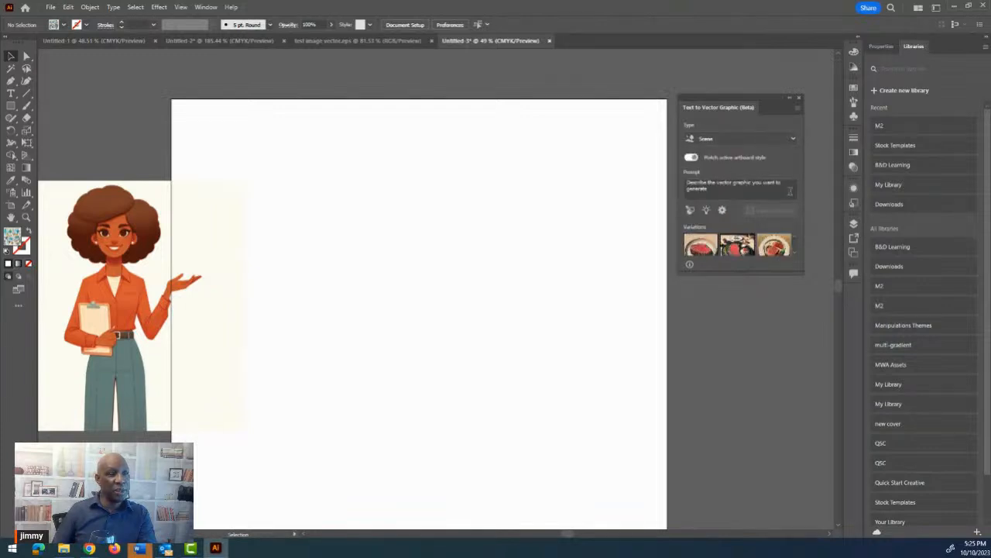
Step: Reselect the Scene type and turn off matching of the active artboard style
click(724, 189)
click(717, 138)
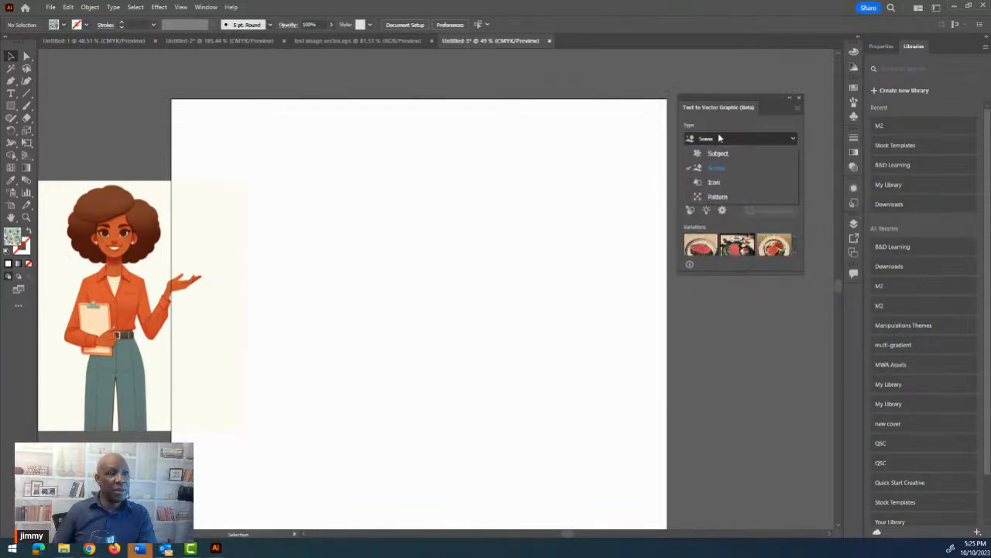
click(724, 138)
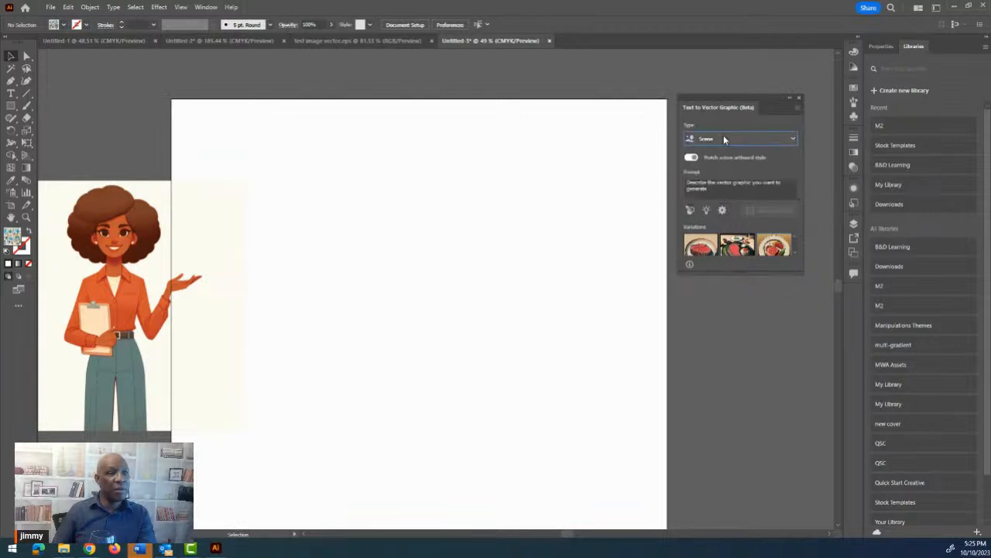
click(720, 141)
click(718, 168)
click(695, 158)
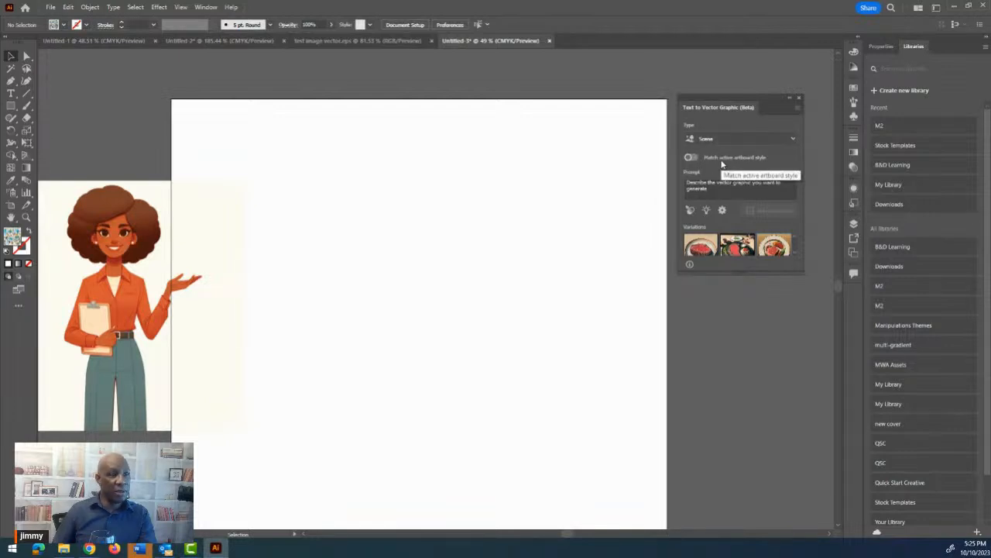
Step: Draw a rectangle of about 933 x 516 px and generate the scene 'e-learning module UI with the word "TRAINING" in the center' in it
click(11, 107)
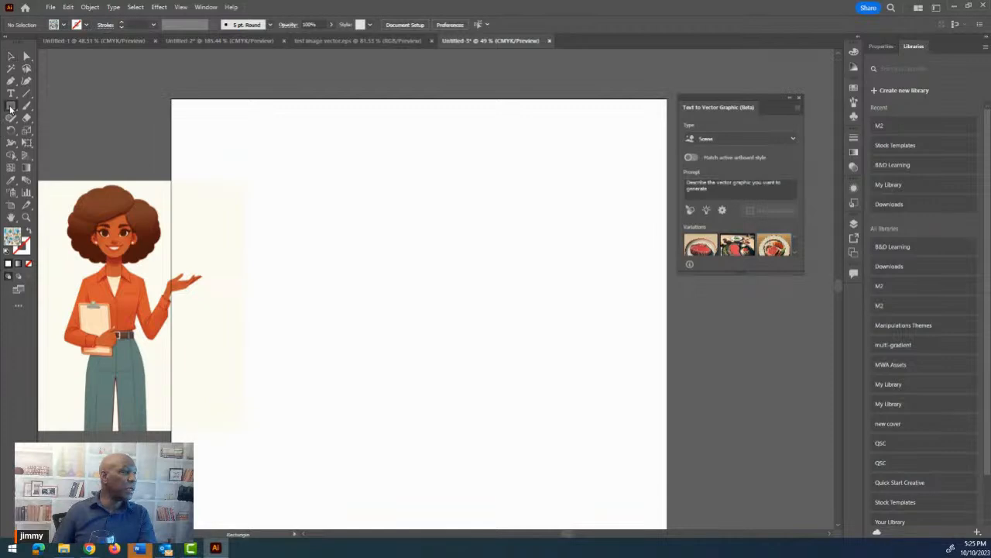
drag(186, 192, 650, 448)
click(736, 192)
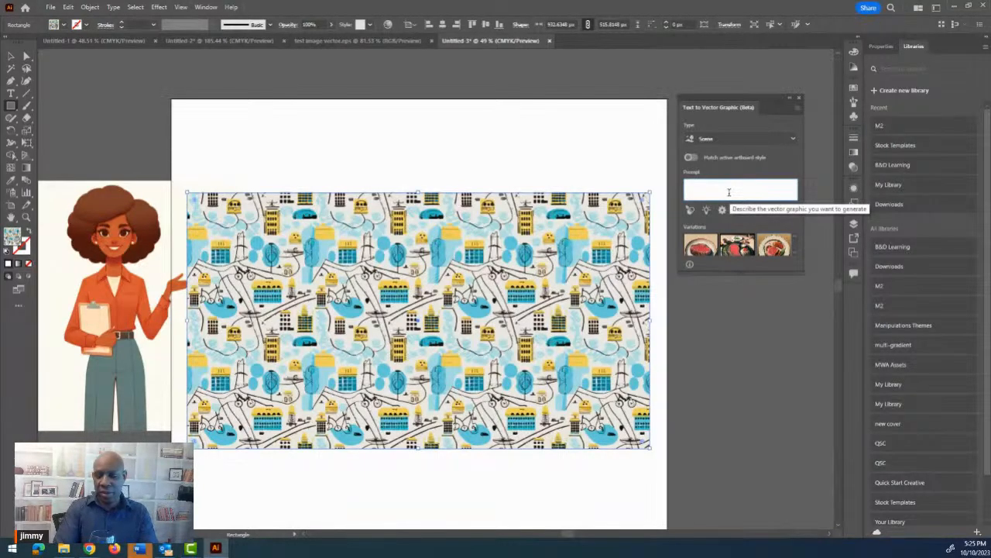
text(e-learning modul)
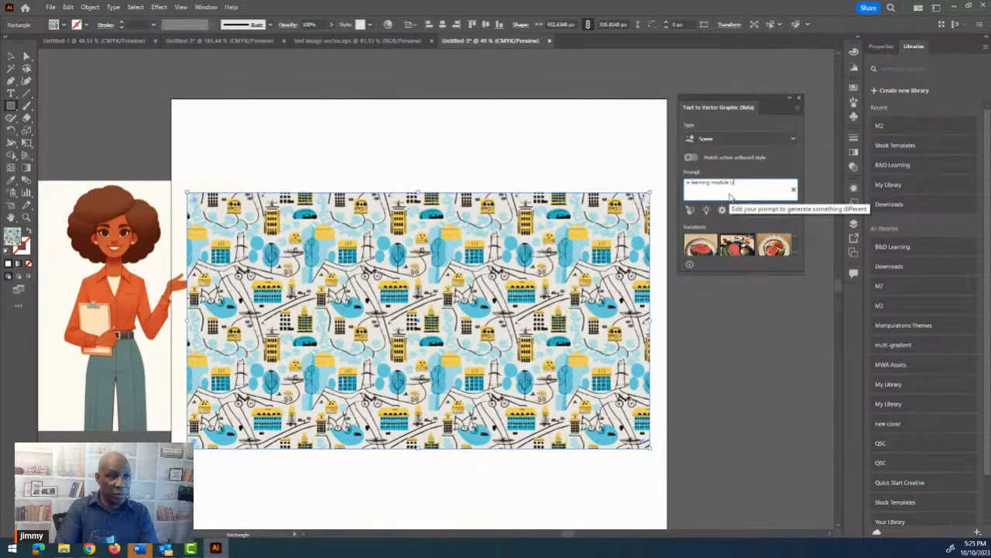
text(e UI)
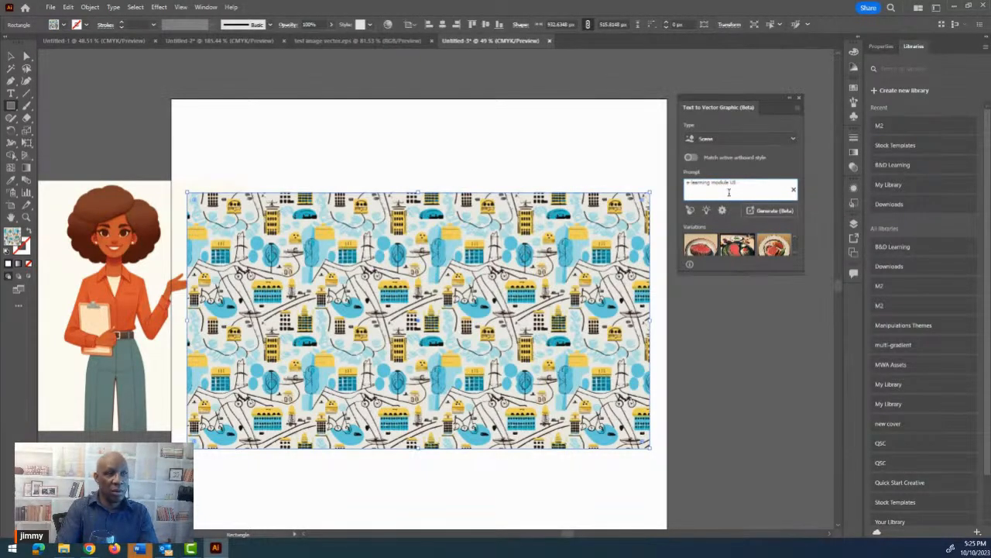
text( with)
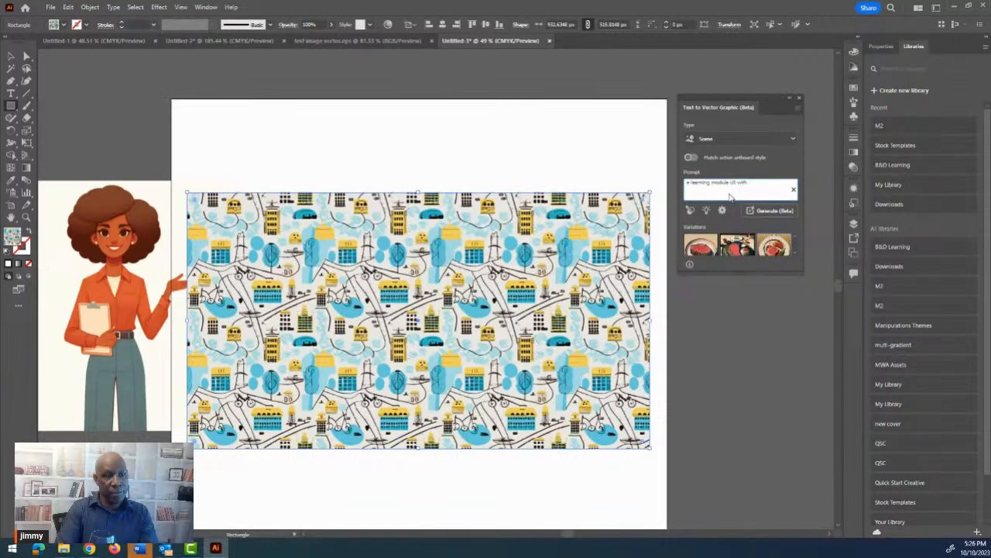
text(the co)
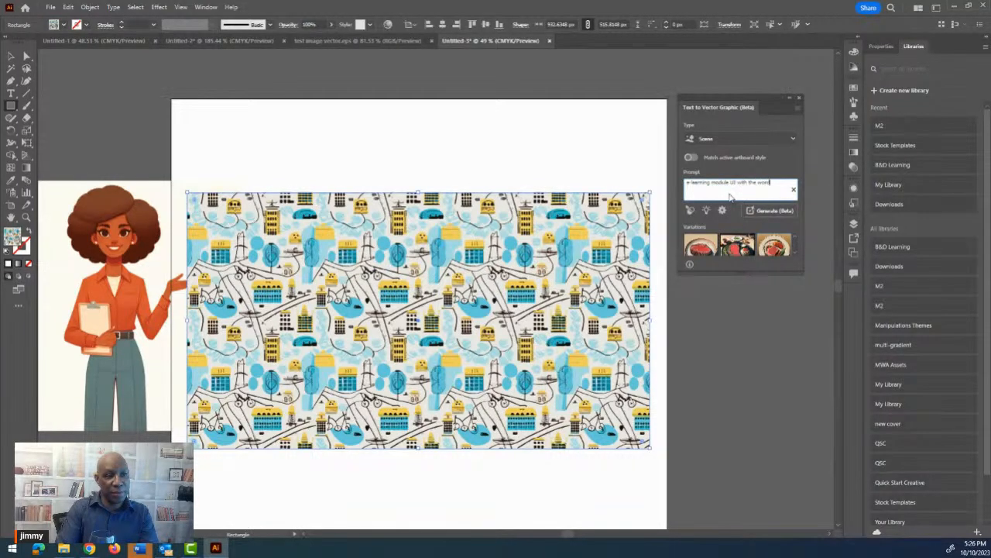
text( ")
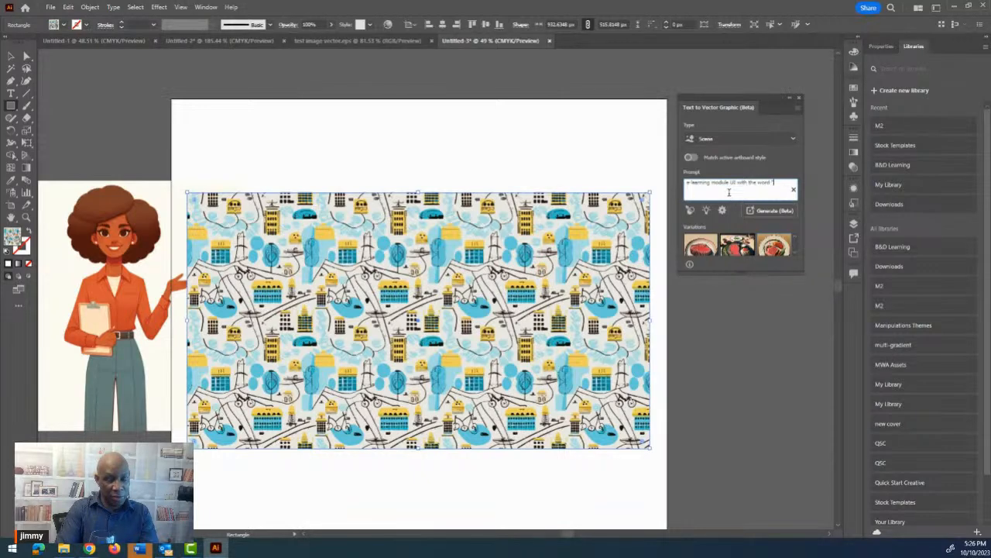
text(TRA)
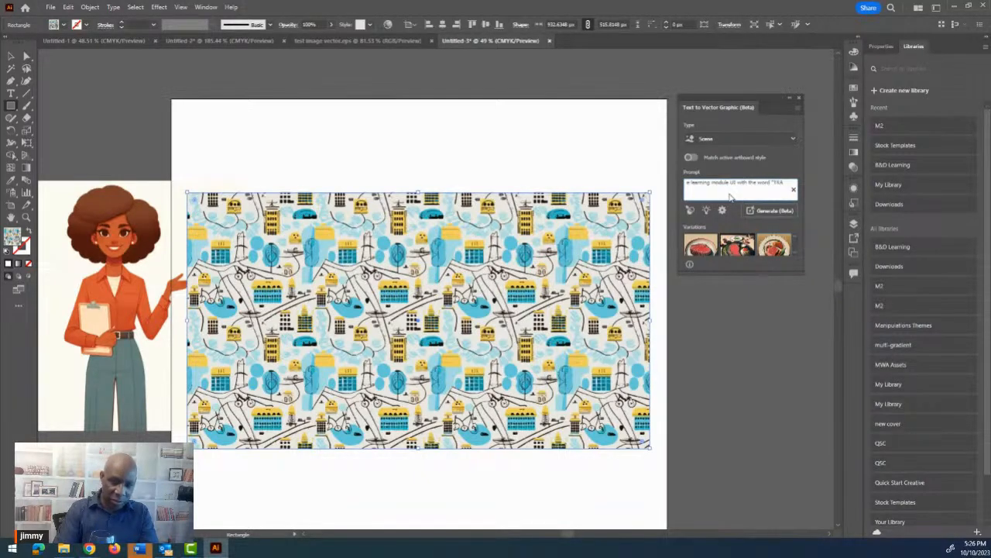
text(INING)
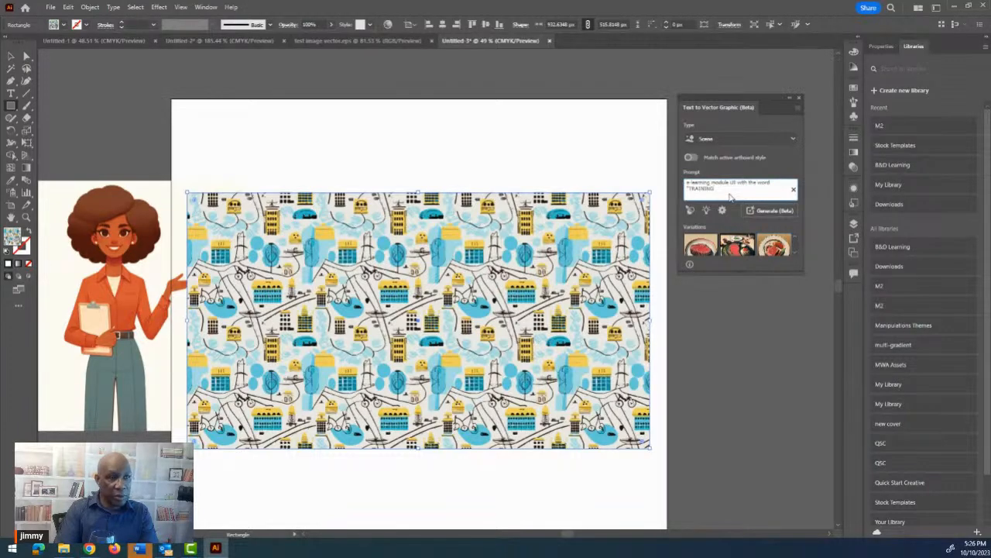
text(" in the center)
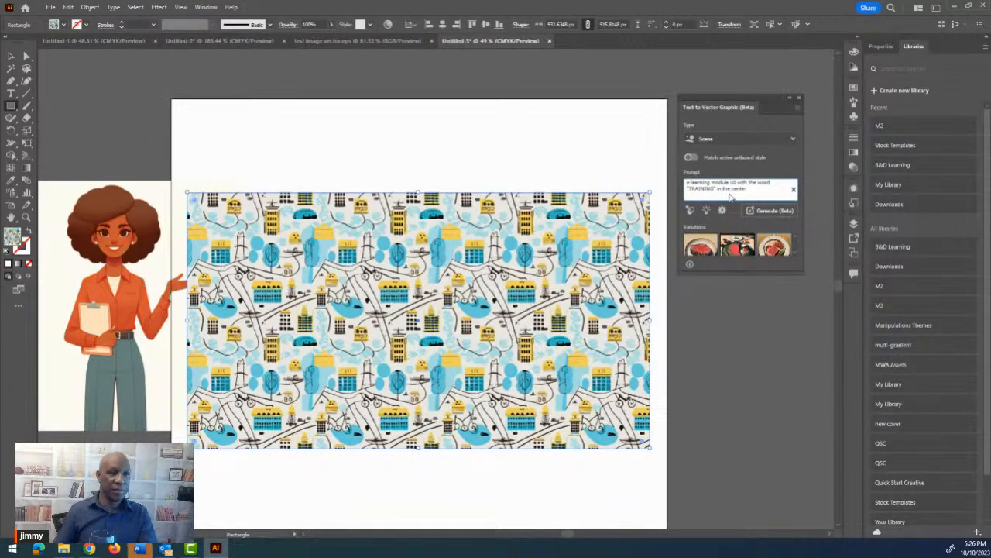
click(761, 212)
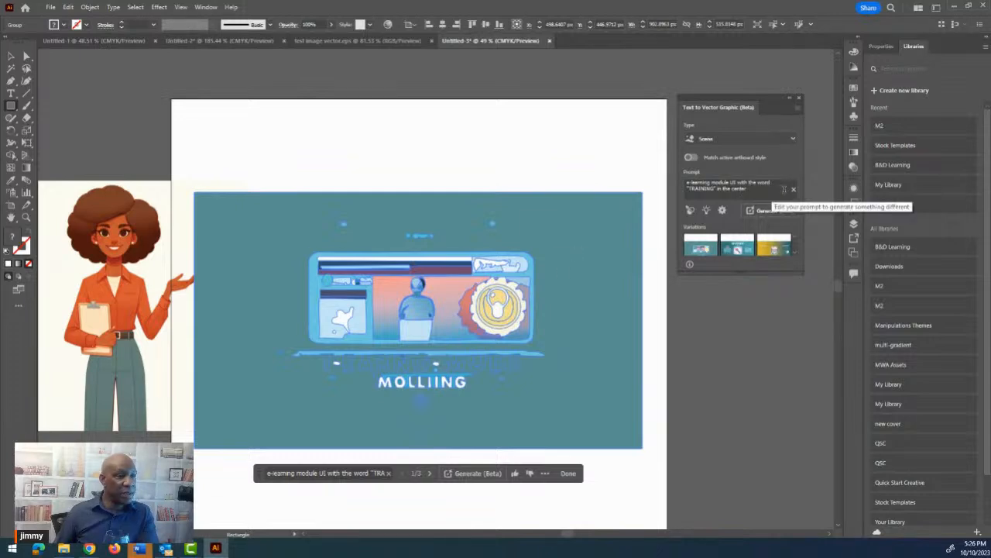
Step: Clear the e-learning scene prompt and set the vector graphic type to Subject
click(793, 191)
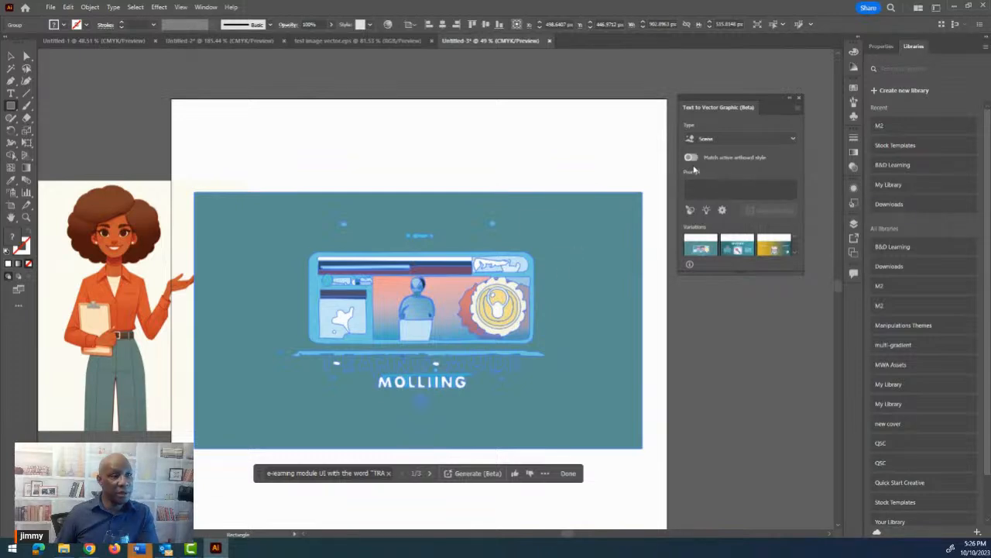
click(701, 139)
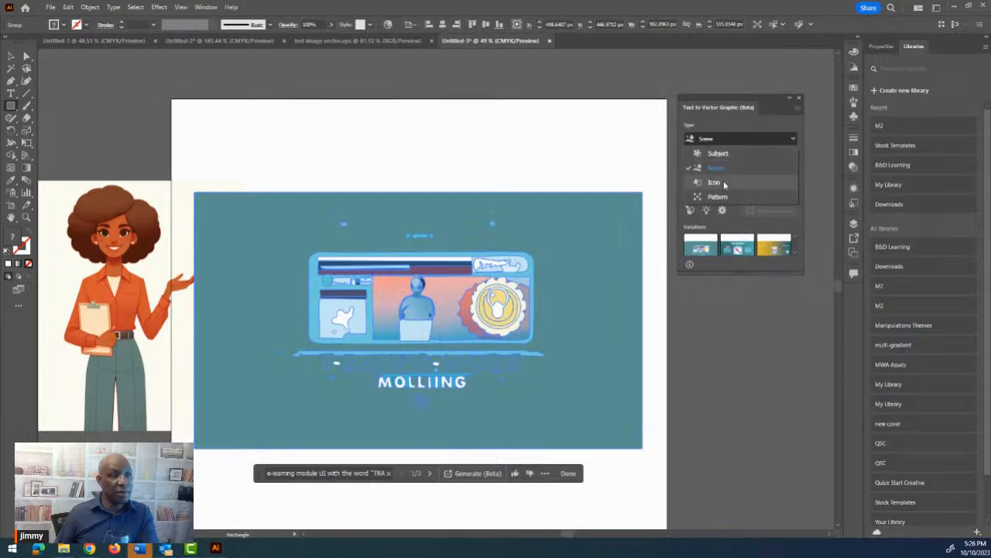
click(718, 153)
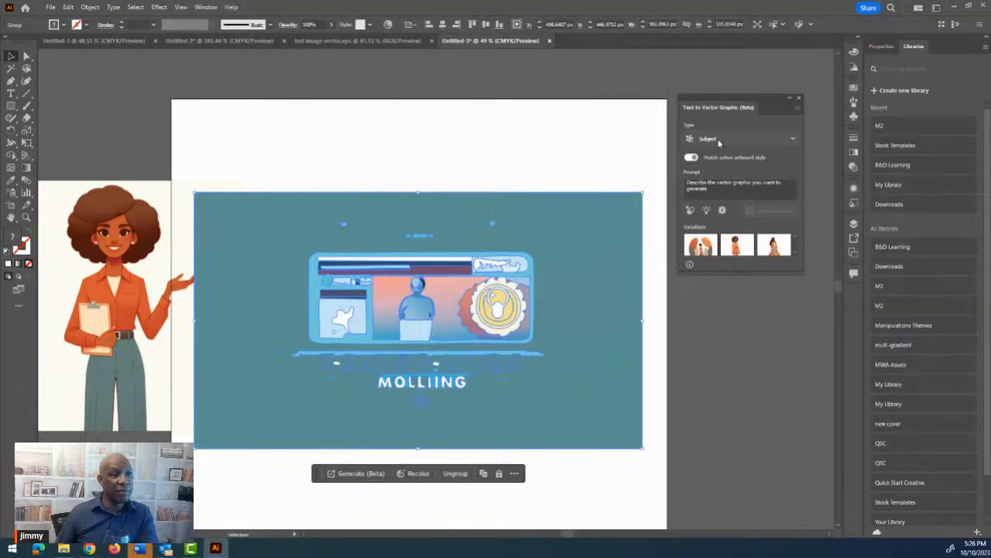
Step: Generate the subject "Mobile UI layout" in place of the selected training scene
click(720, 194)
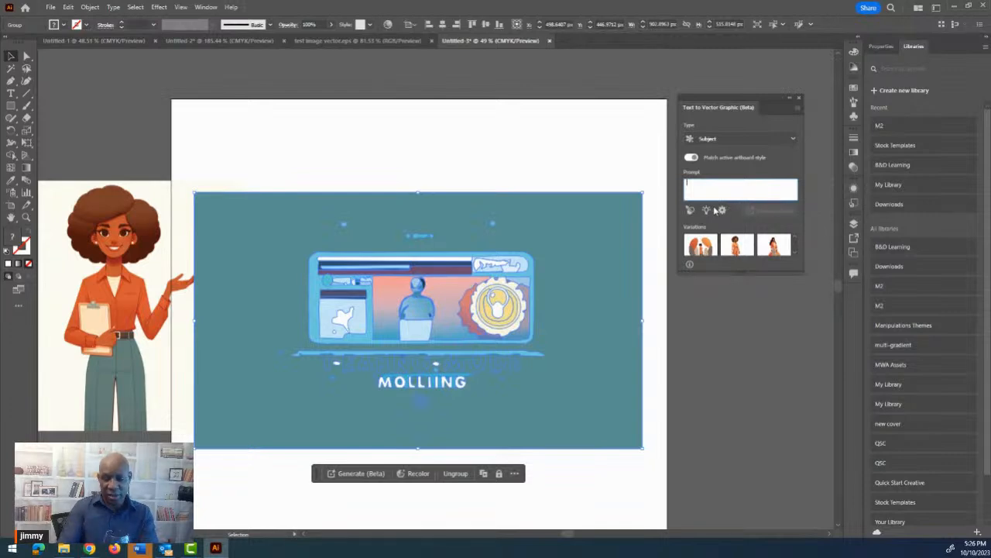
text(Mobile)
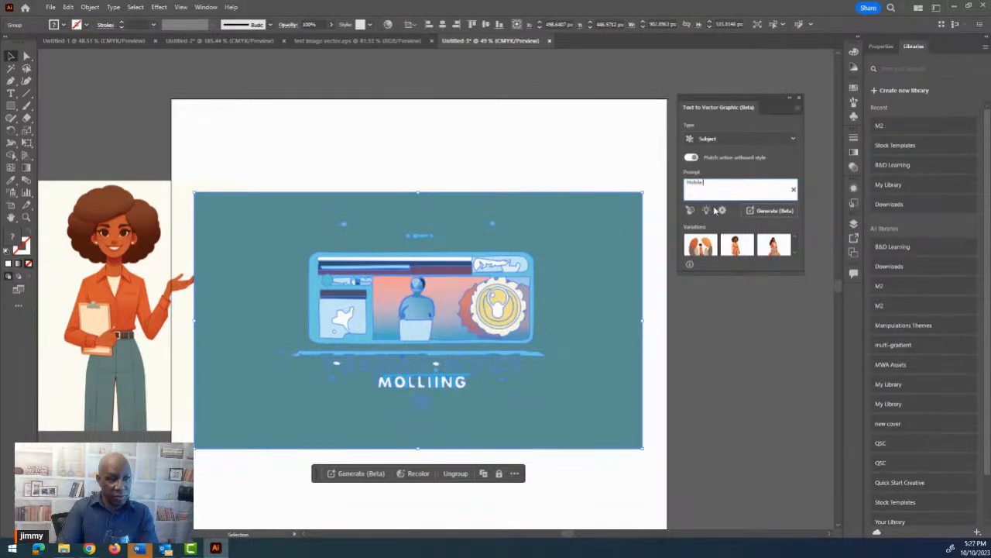
text( UI layout)
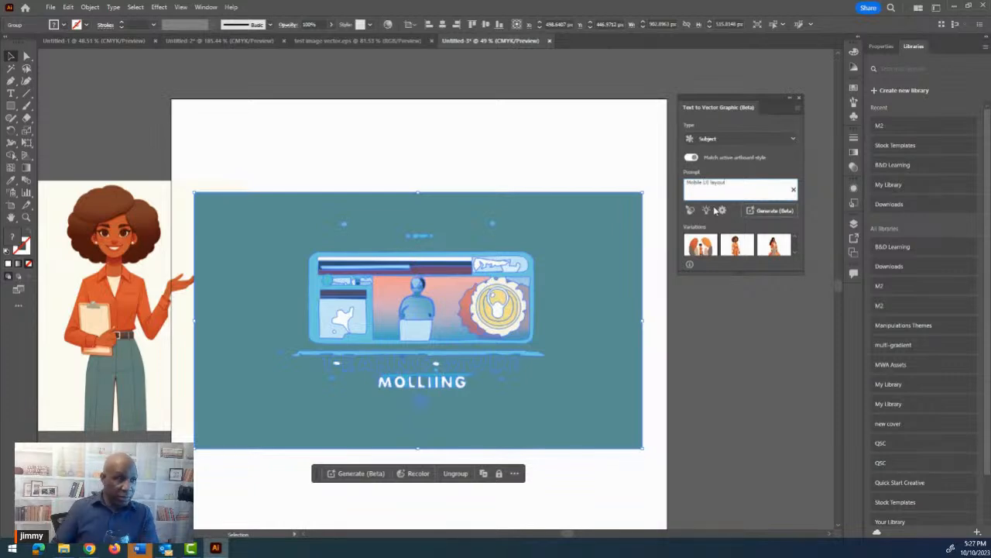
click(760, 212)
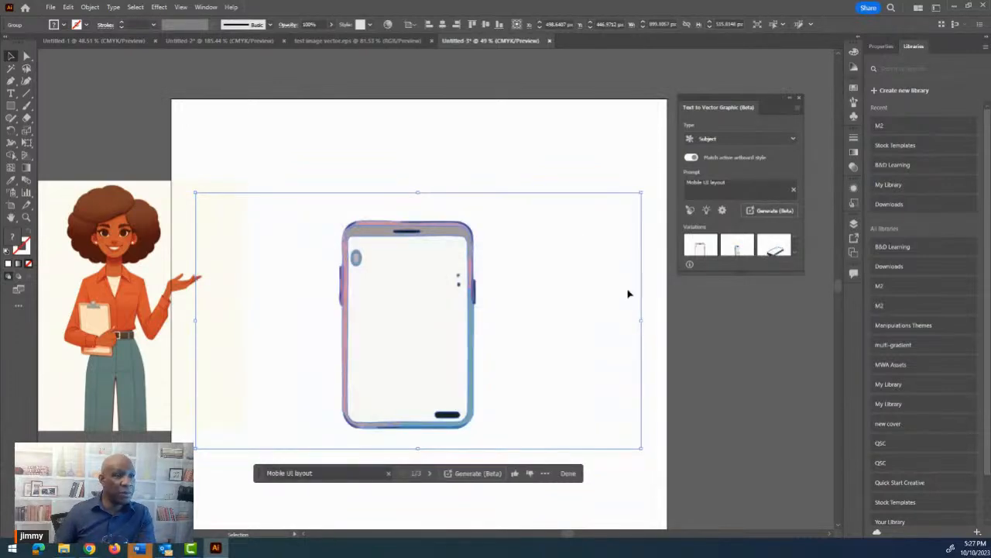
Step: Set the vector graphic type to Icon and enlarge the selected phone artwork to about 946 x 869 px
click(718, 138)
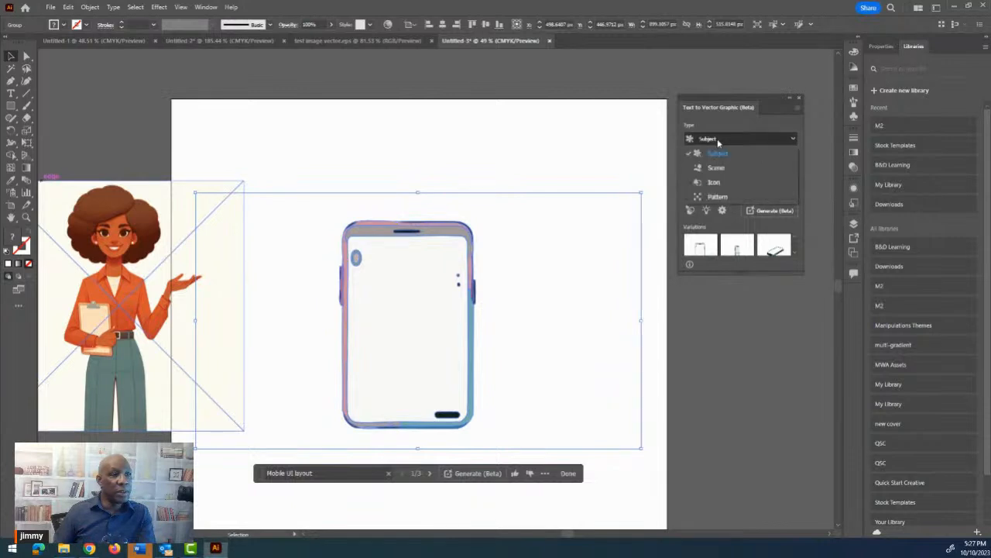
click(728, 193)
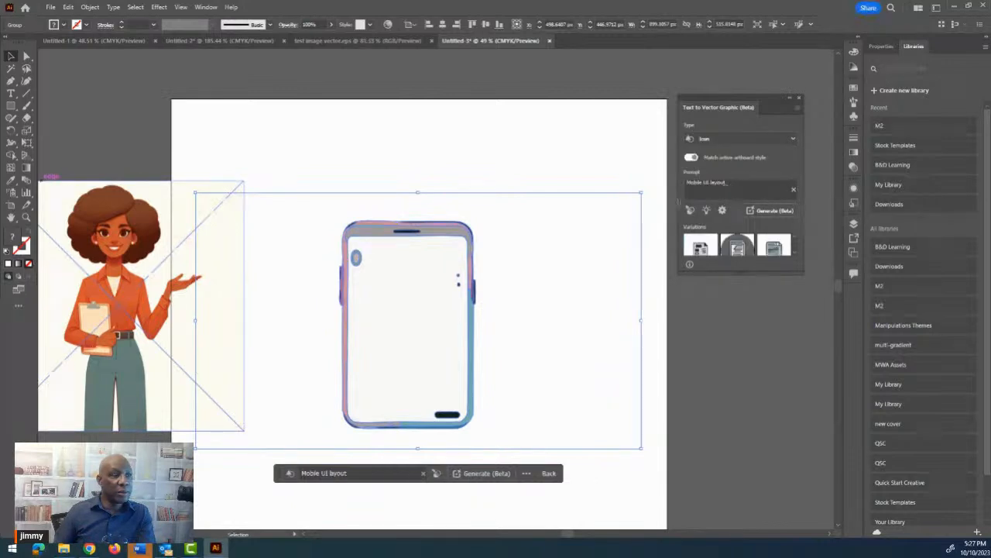
drag(418, 192, 419, 99)
drag(418, 449, 418, 529)
drag(641, 313, 666, 313)
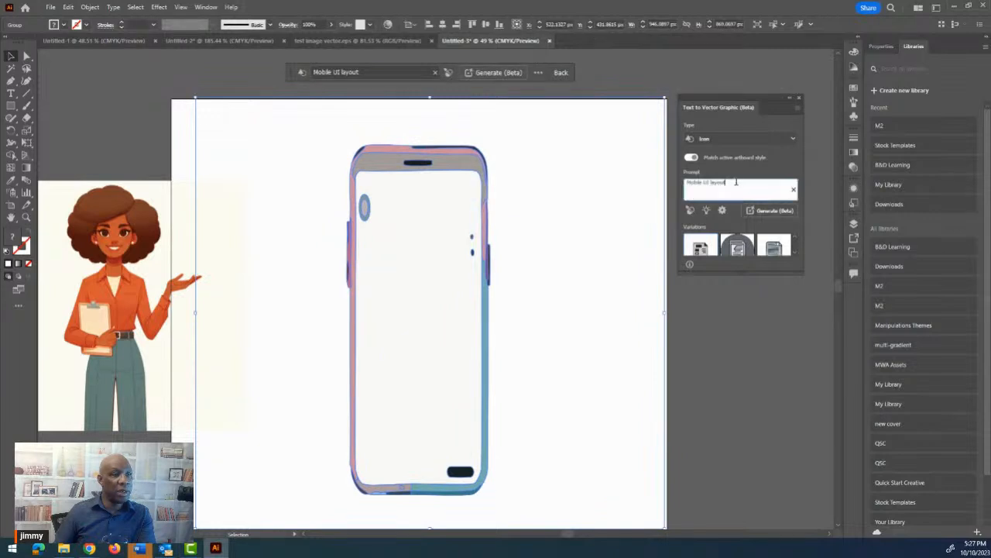
Step: Replace the prompt with "mobile icon set" and generate the icons in the enlarged artwork area
drag(734, 182, 646, 189)
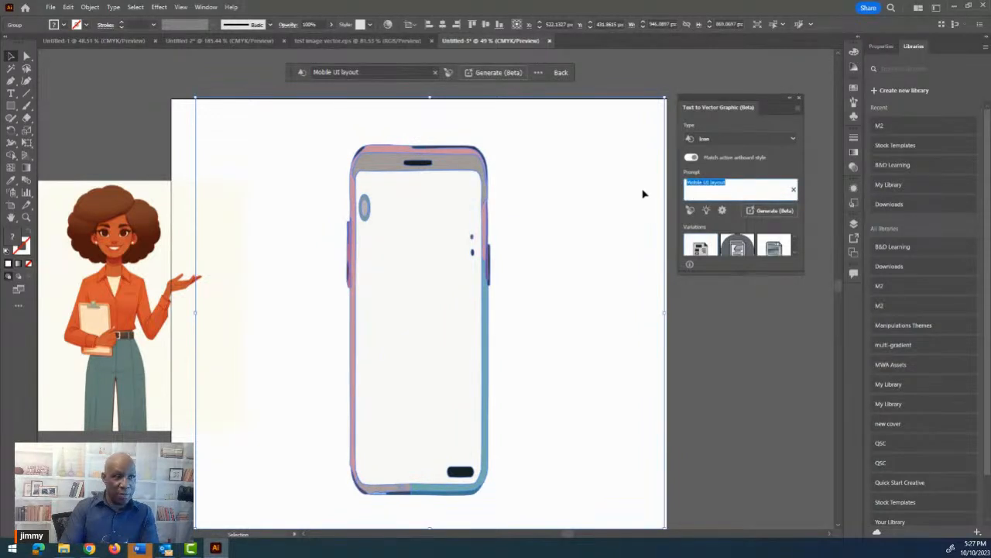
text(mobi)
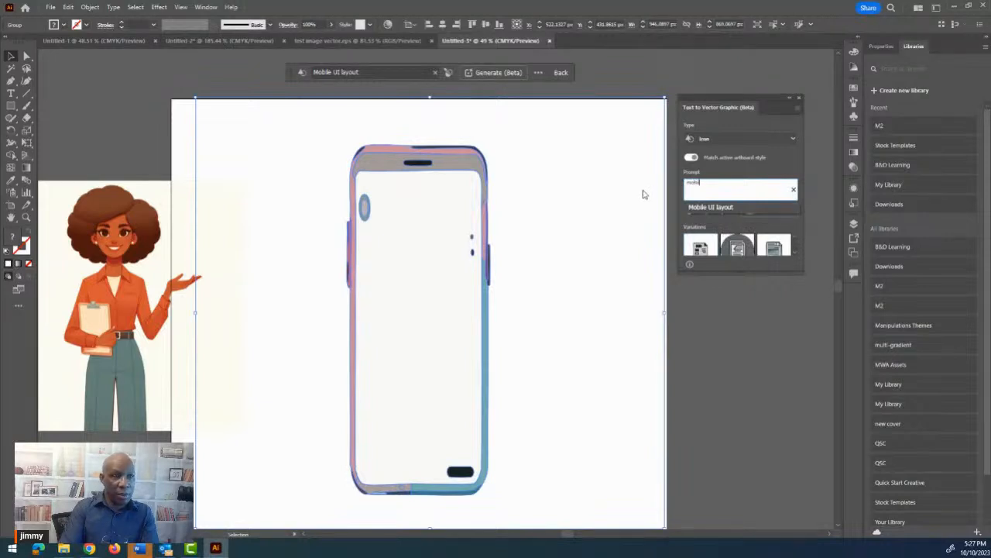
key(BackSpace)
key(BackSpace)
key(BackSpace)
key(BackSpace)
text(mobile icon set)
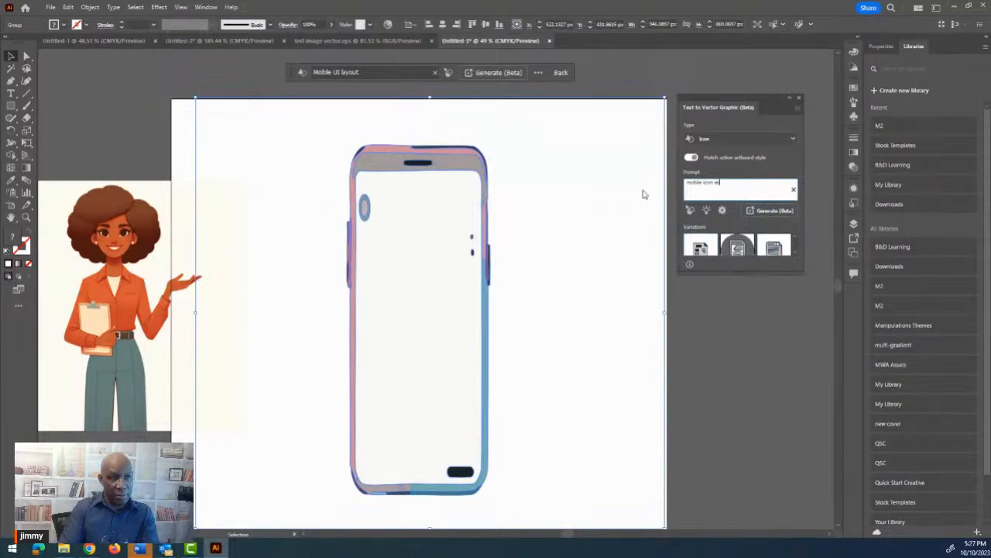
click(772, 210)
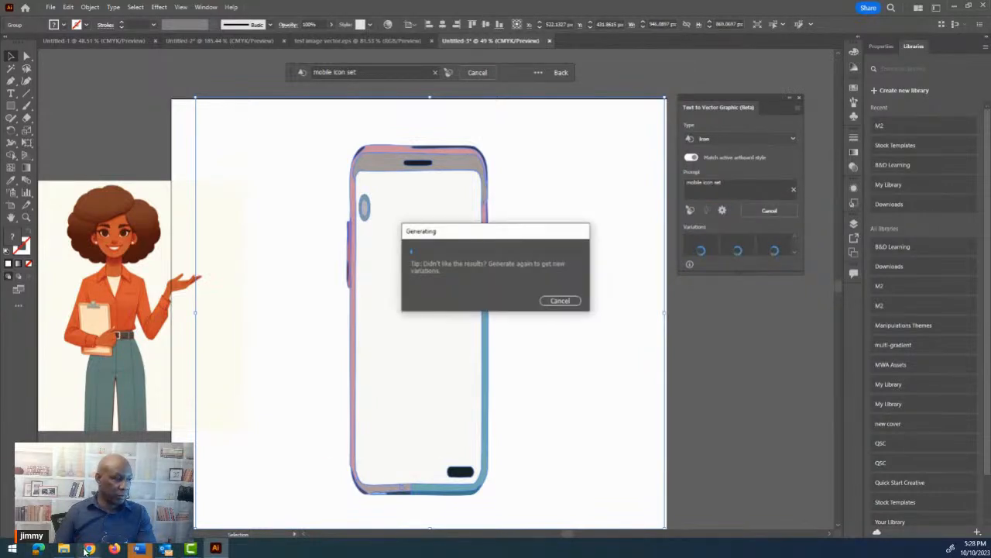
Step: Switch to Discord in Chrome, maximize the window and create a text channel named "icons" on the server
mouse_move(89, 550)
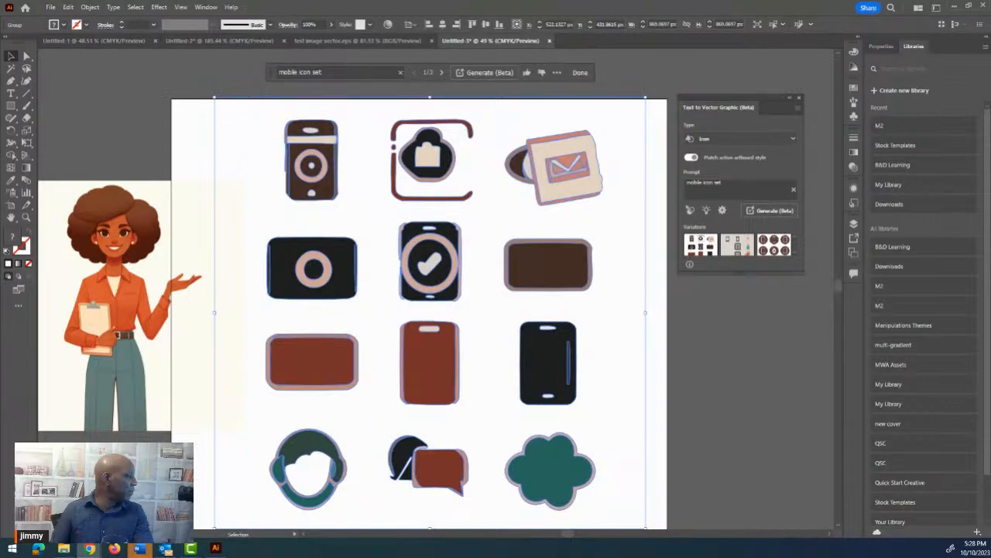
drag(0, 241, 497, 29)
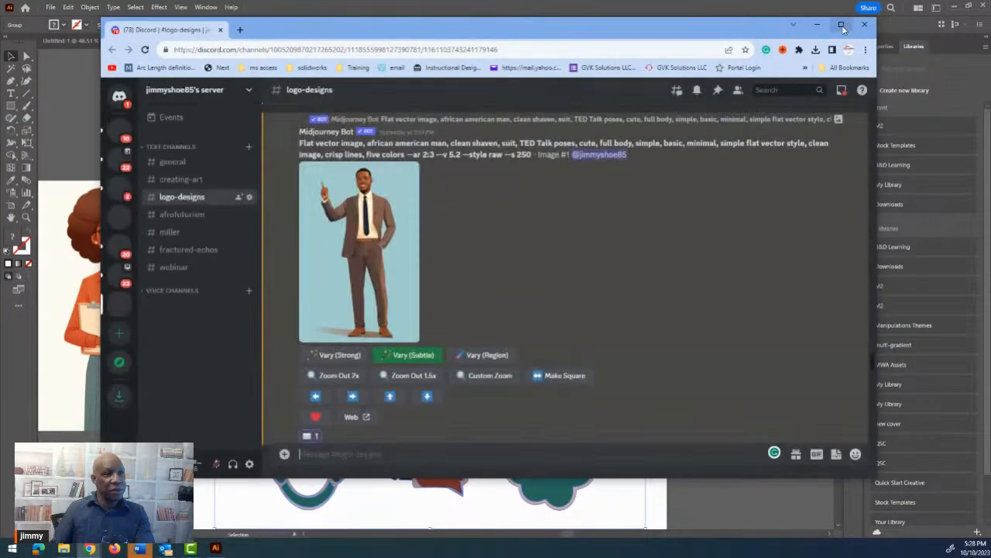
click(841, 24)
click(148, 125)
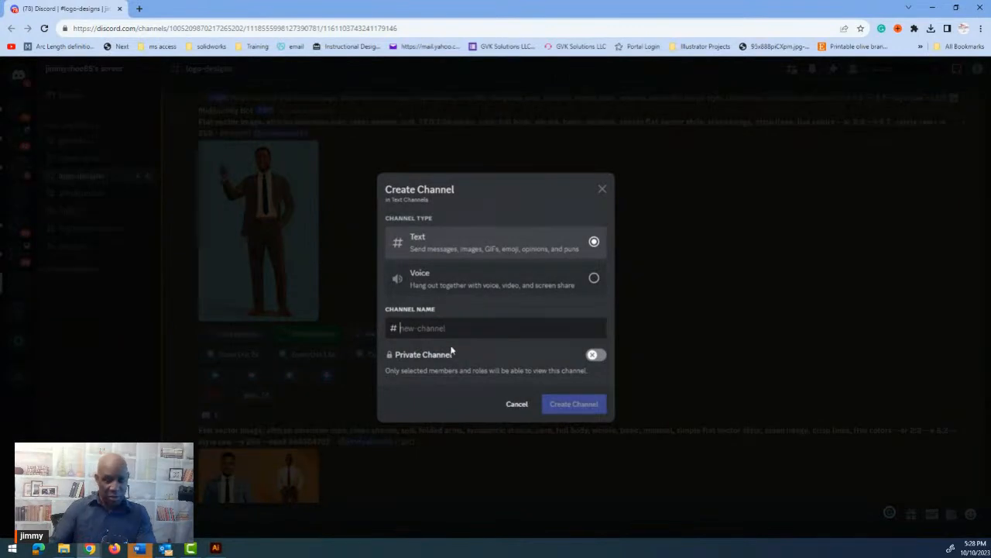
text(m)
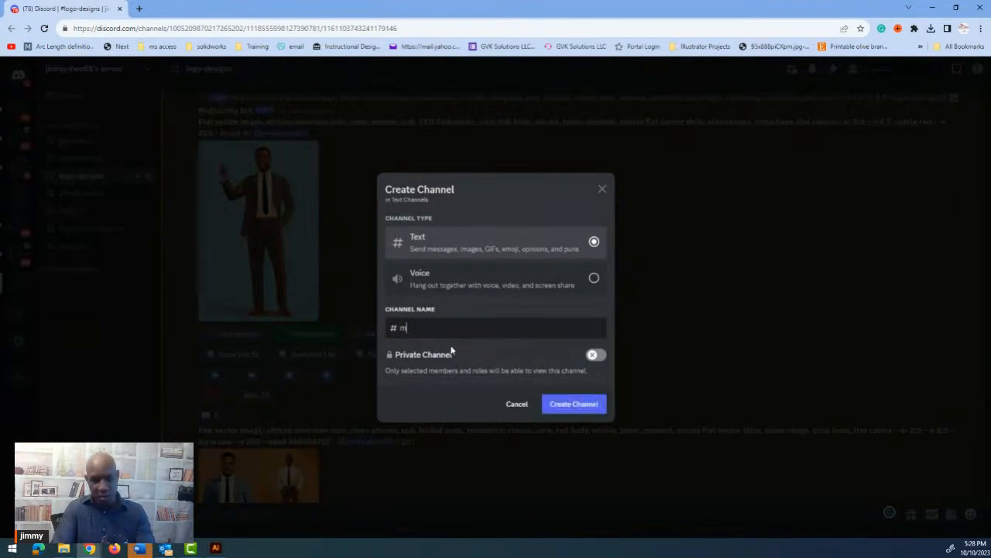
key(BackSpace)
text(ico)
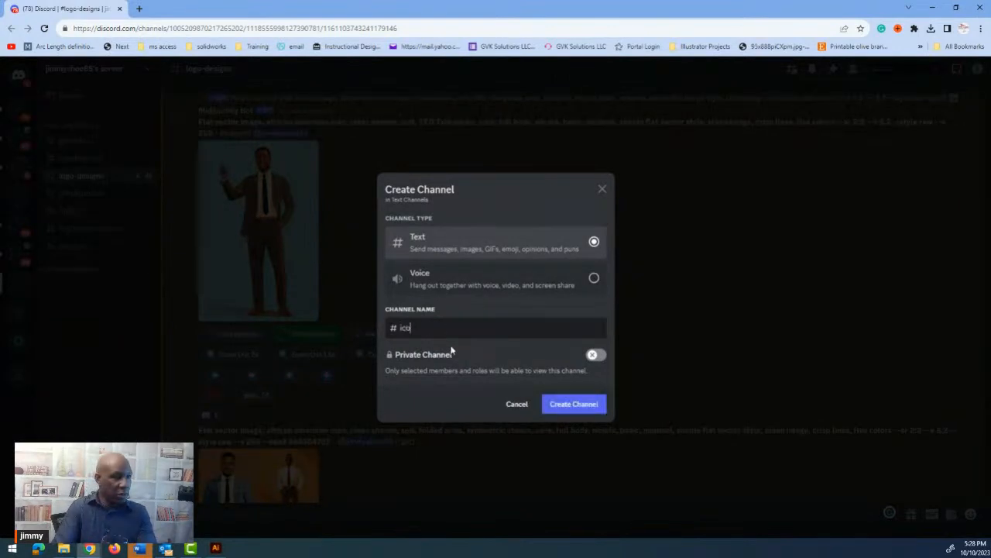
text(ns)
key(Return)
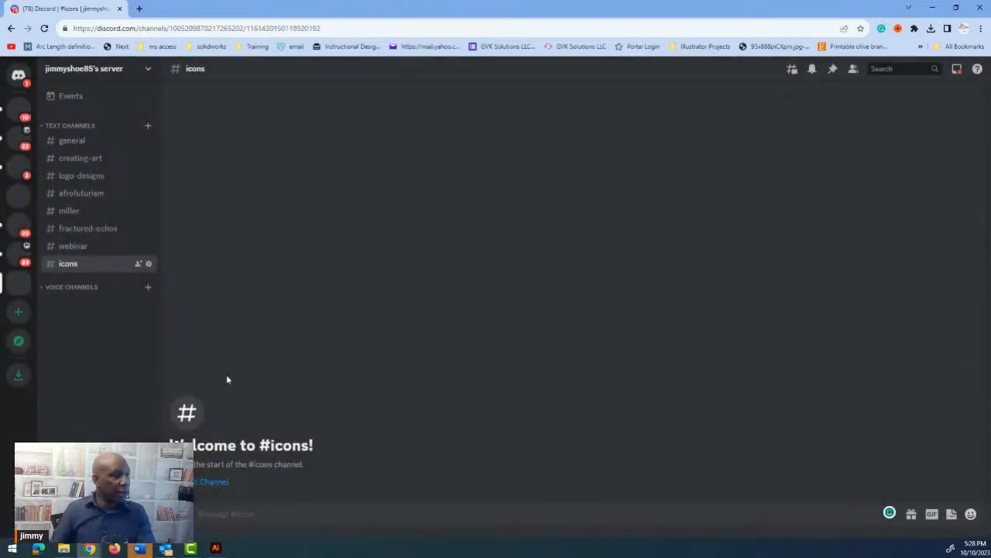
Step: Send the /imagine command with the prompt "mobile icons kit --ar 5:4" in the icons channel
text(/image)
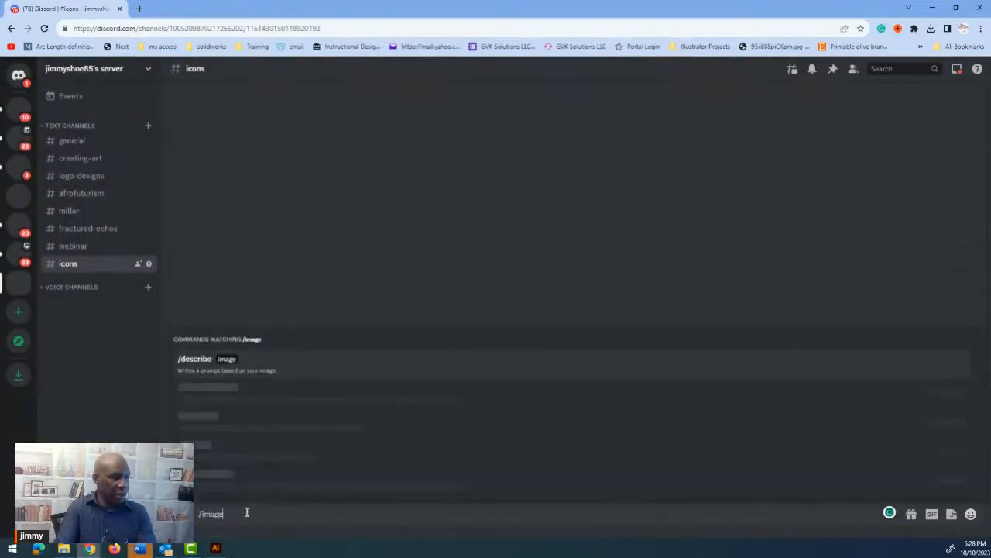
key(BackSpace)
text(imag)
key(Tab)
text(mobi)
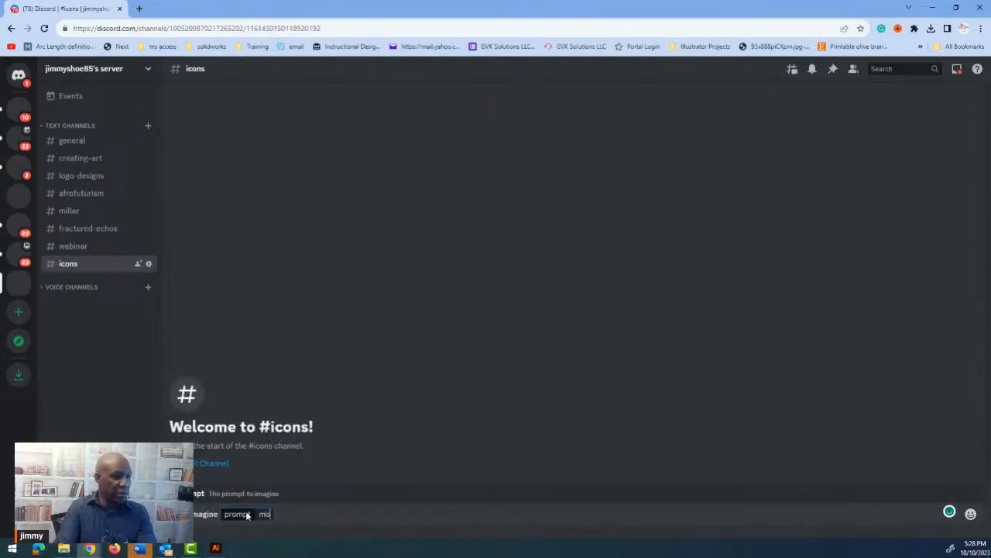
text(le)
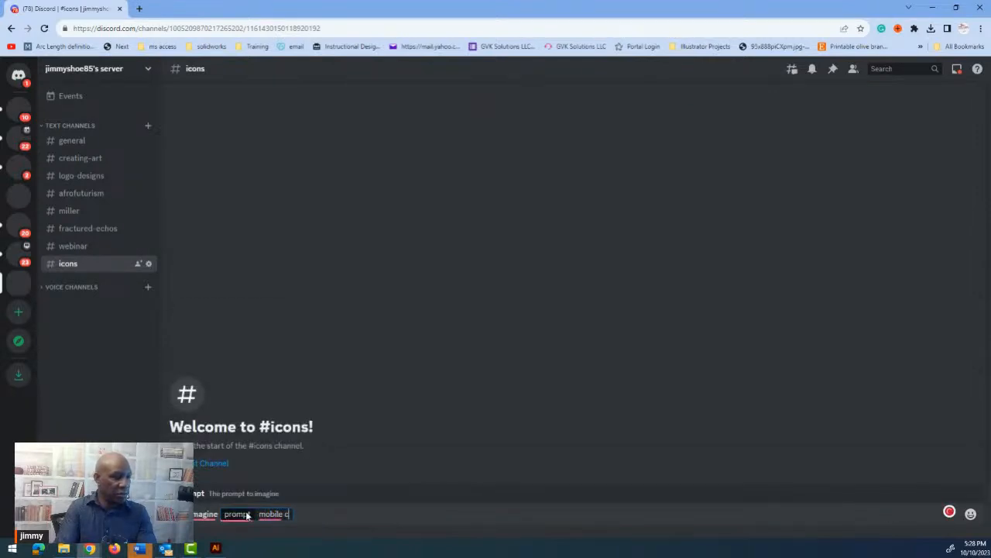
text( icons)
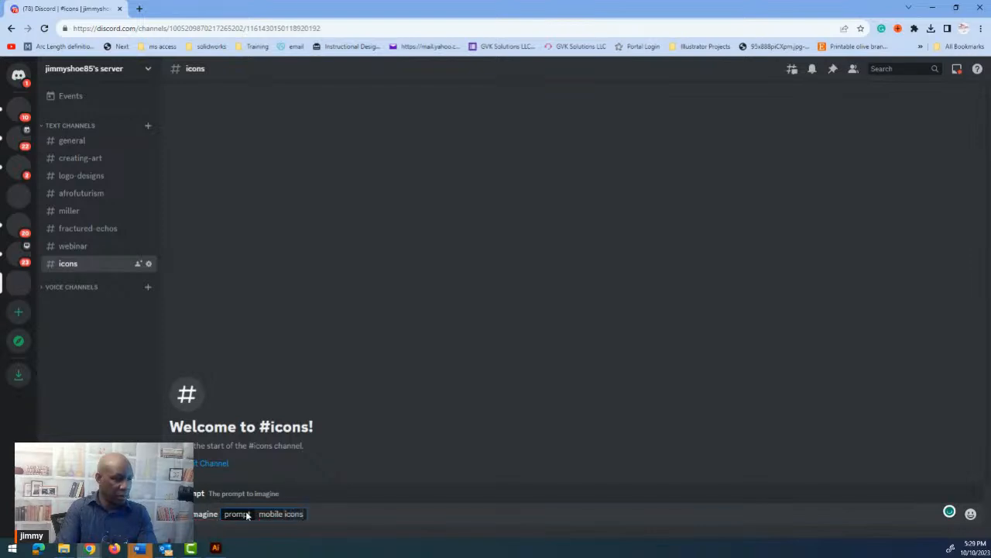
text( kit)
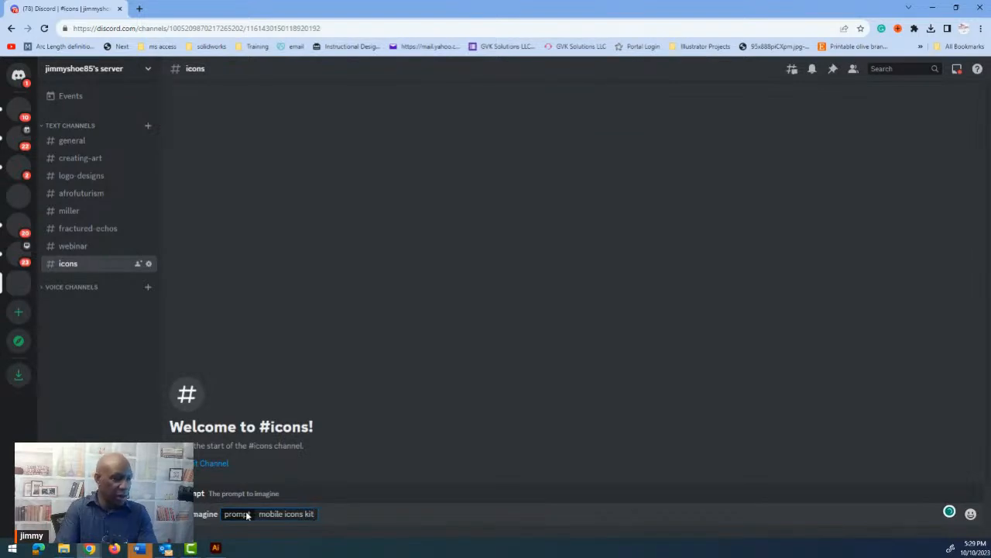
text( --)
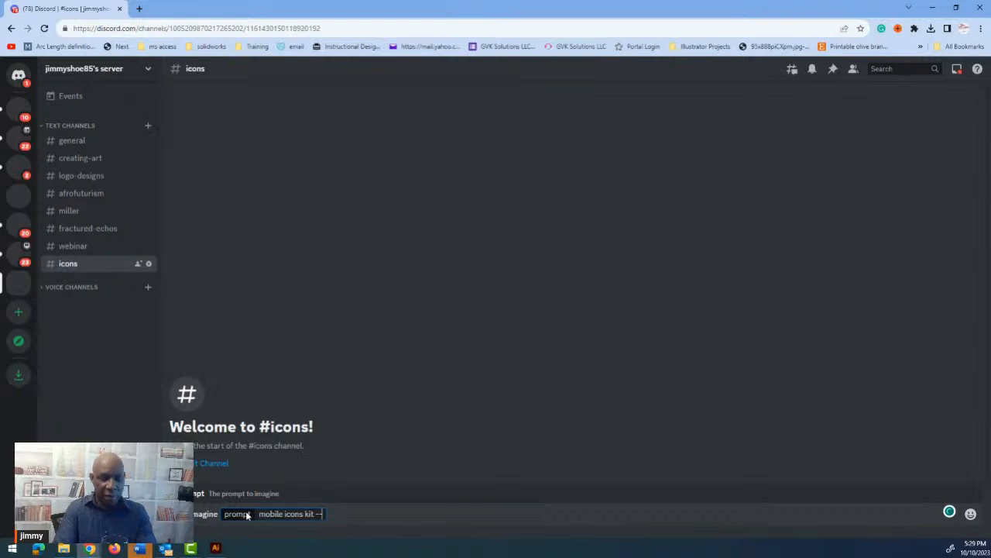
text(ar)
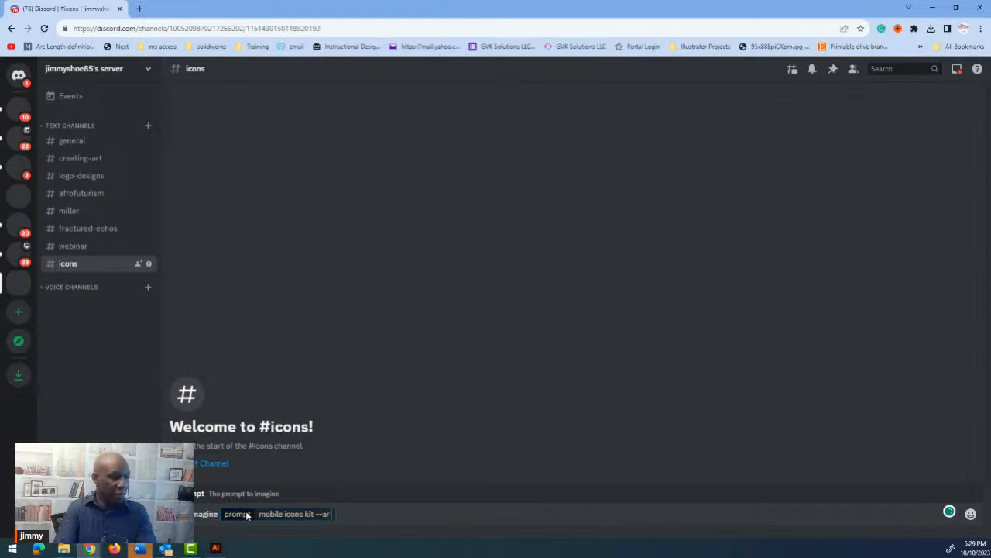
text( 5:4)
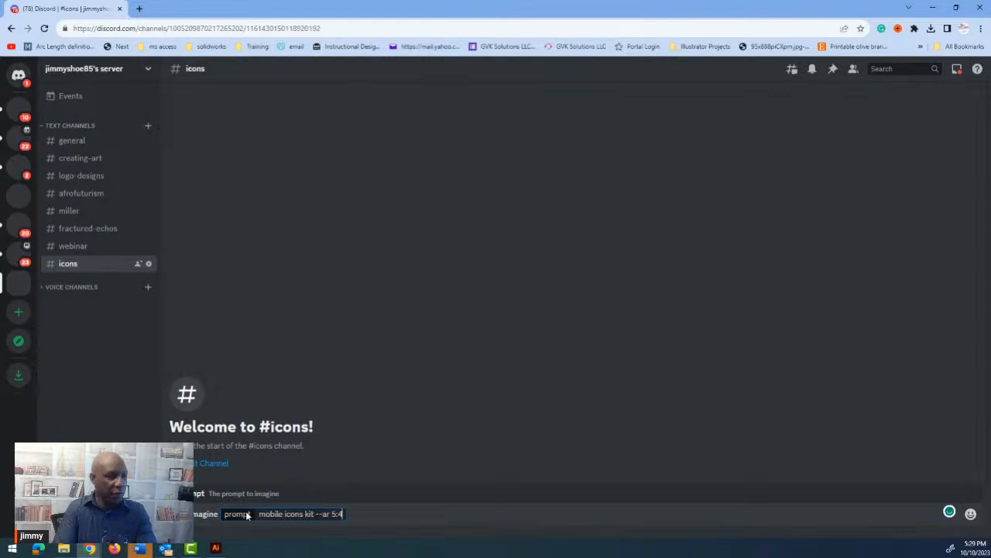
key(Return)
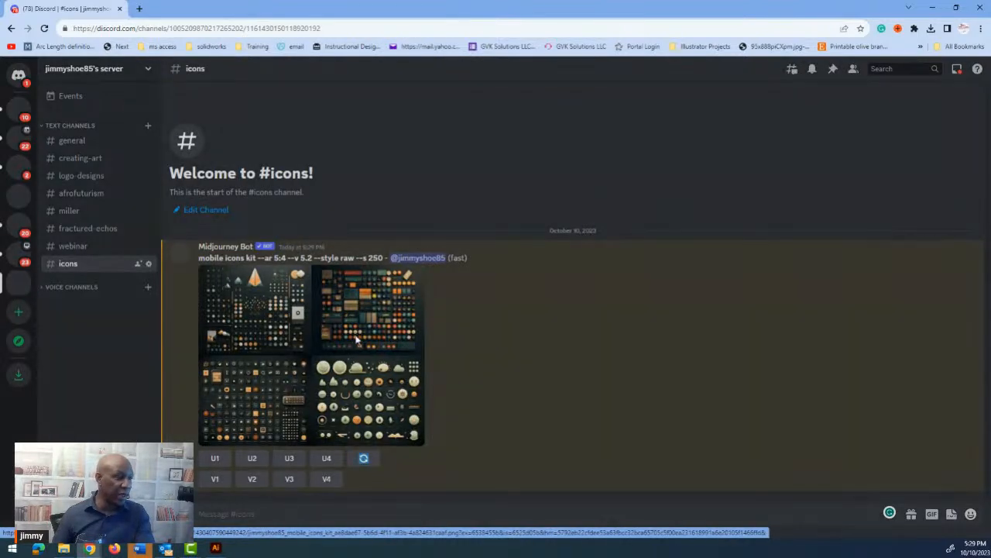
Step: Open the generated mobile icons kit grid in the browser at full size
click(358, 343)
click(331, 462)
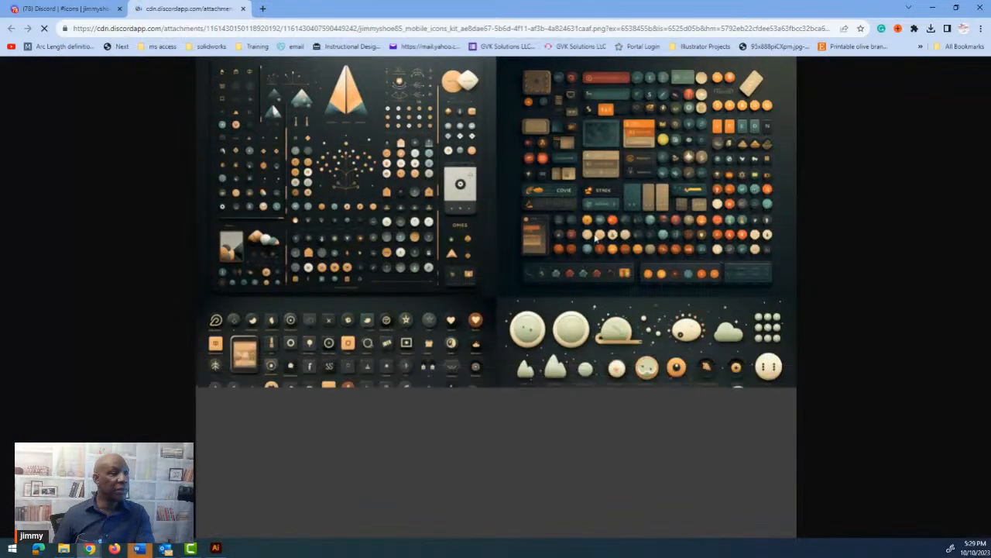
click(559, 219)
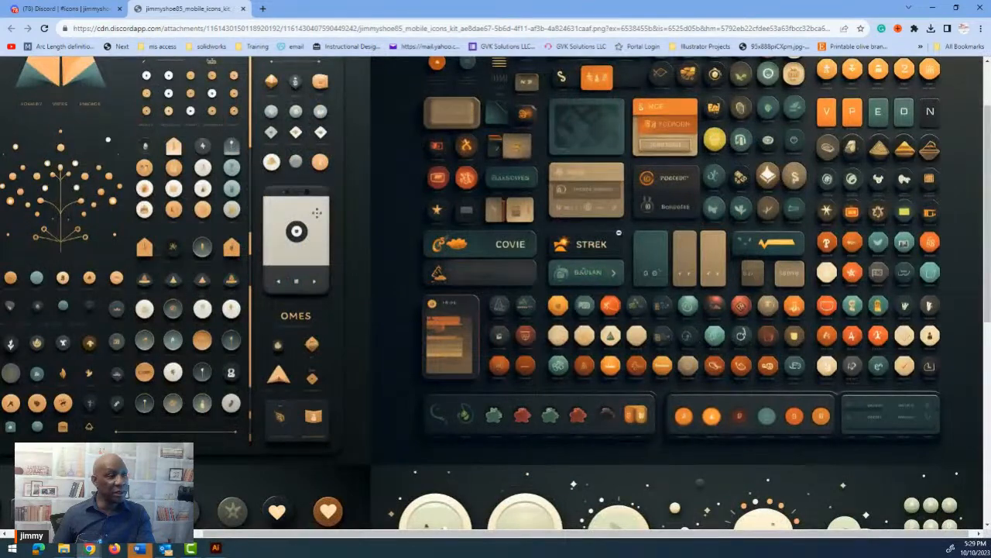
Step: Examine the icon designs in all four variations of the full-size mobile icons kit image
drag(528, 537, 788, 541)
scroll(701, 294, up, 2)
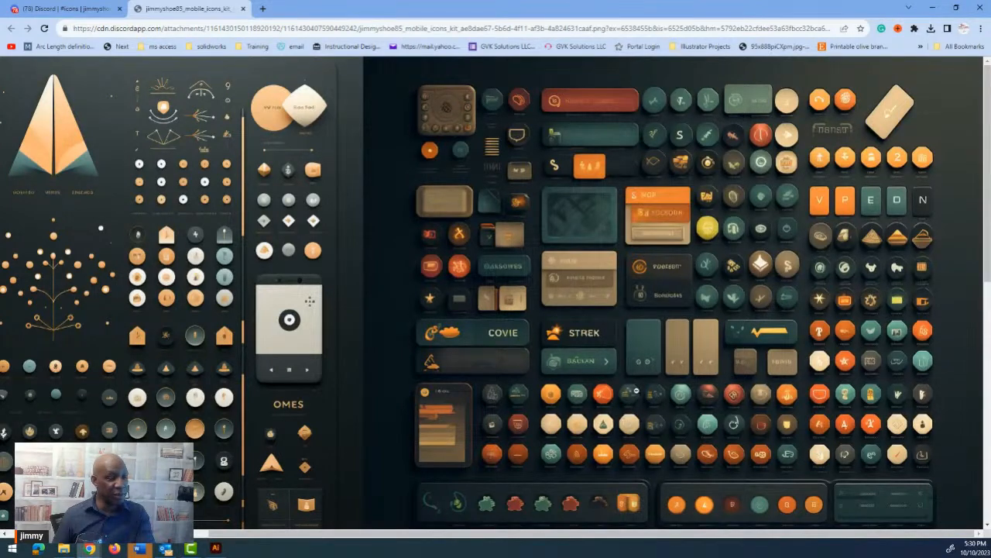
scroll(663, 343, down, 3)
scroll(632, 313, up, 3)
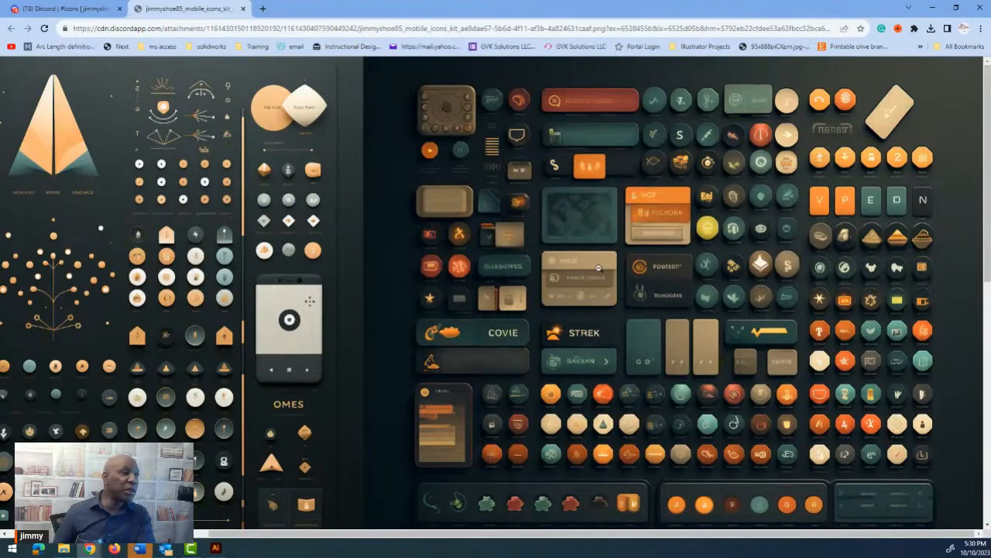
scroll(608, 464, down, 7)
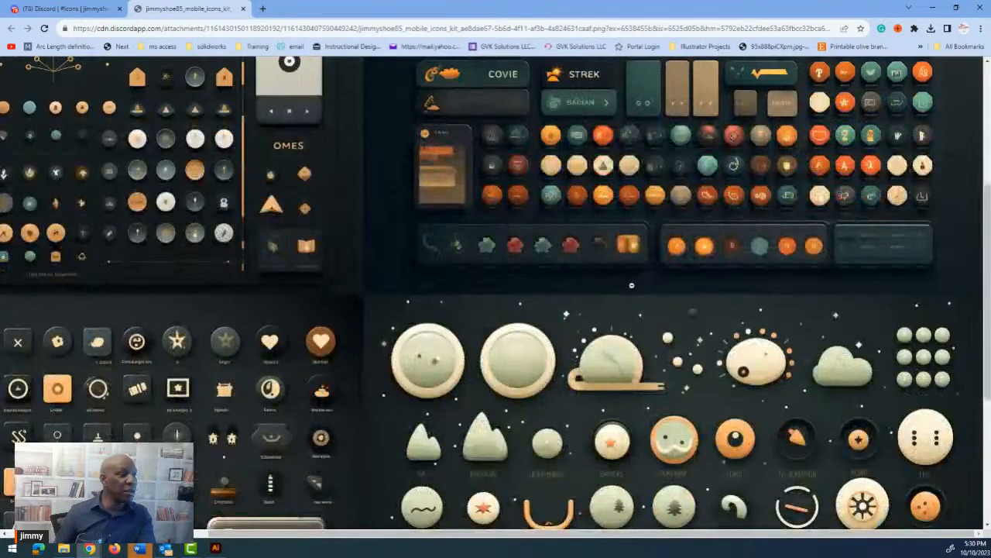
drag(608, 535, 337, 539)
scroll(310, 334, up, 3)
scroll(311, 329, down, 3)
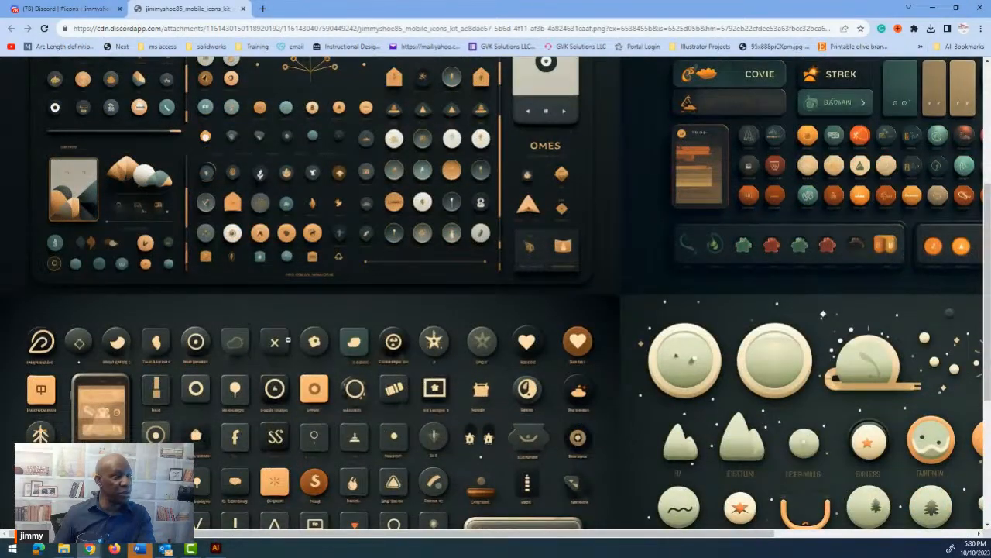
scroll(413, 343, up, 1)
scroll(314, 314, up, 3)
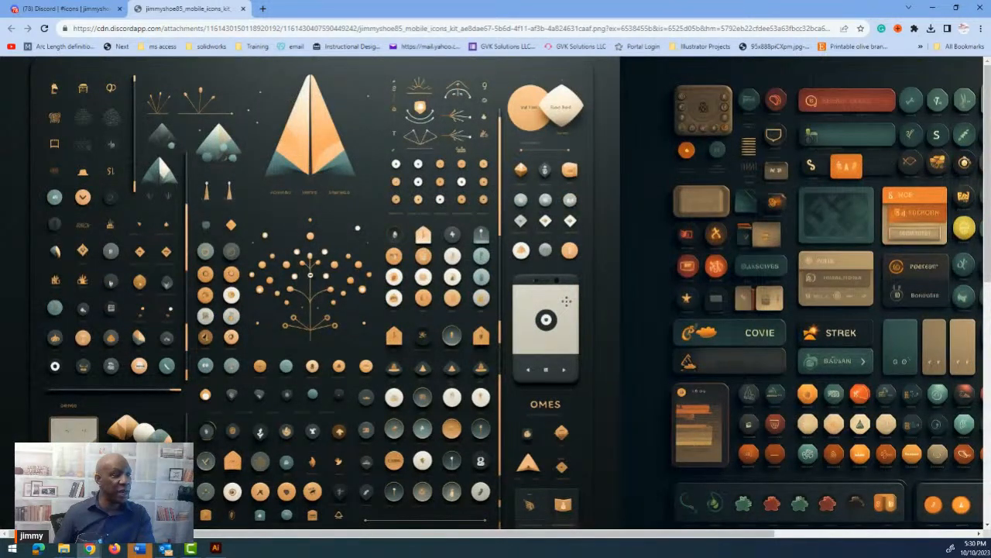
scroll(425, 346, down, 6)
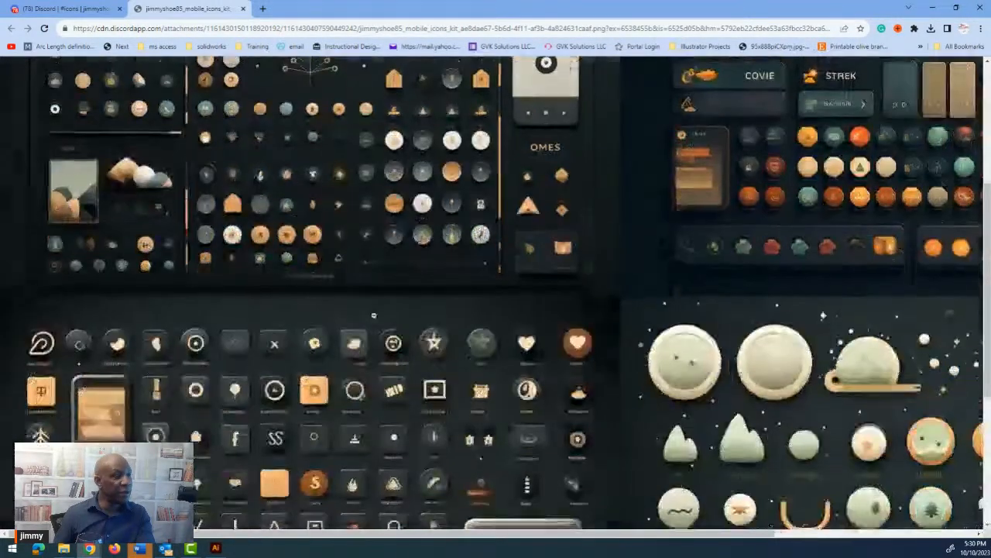
scroll(348, 303, up, 2)
scroll(347, 303, down, 2)
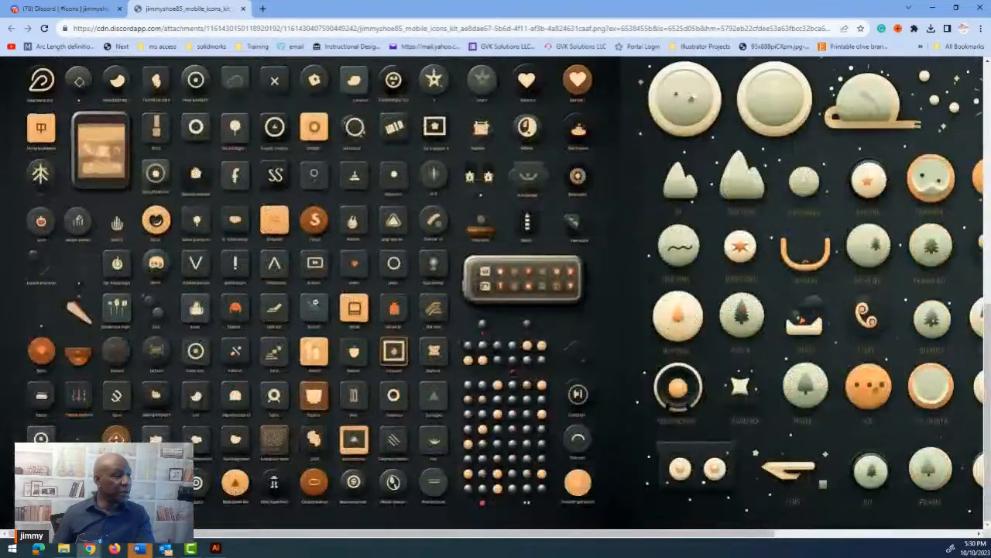
Step: Close the full-size mobile icons kit image and its preview, returning to the icons channel
scroll(341, 298, up, 3)
scroll(336, 294, down, 3)
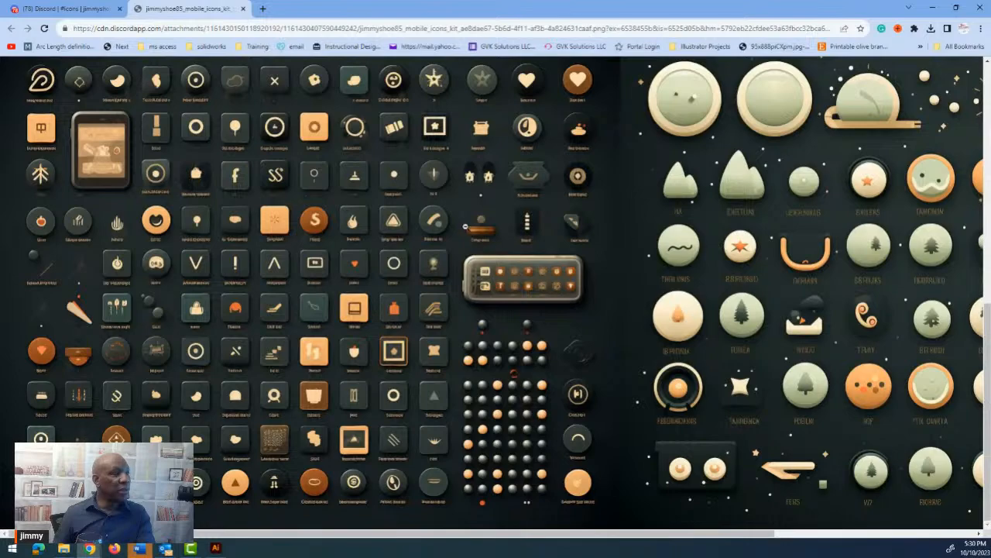
click(243, 9)
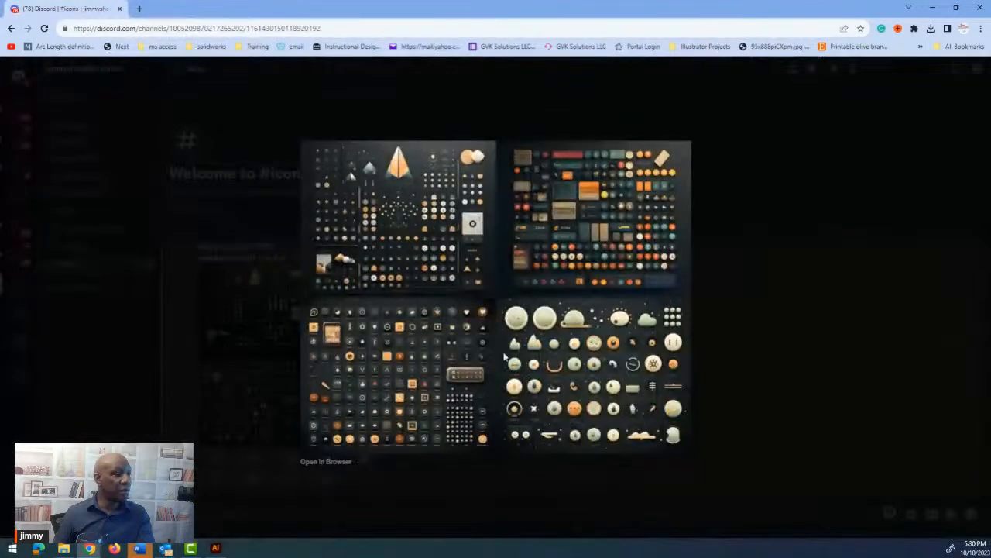
click(754, 365)
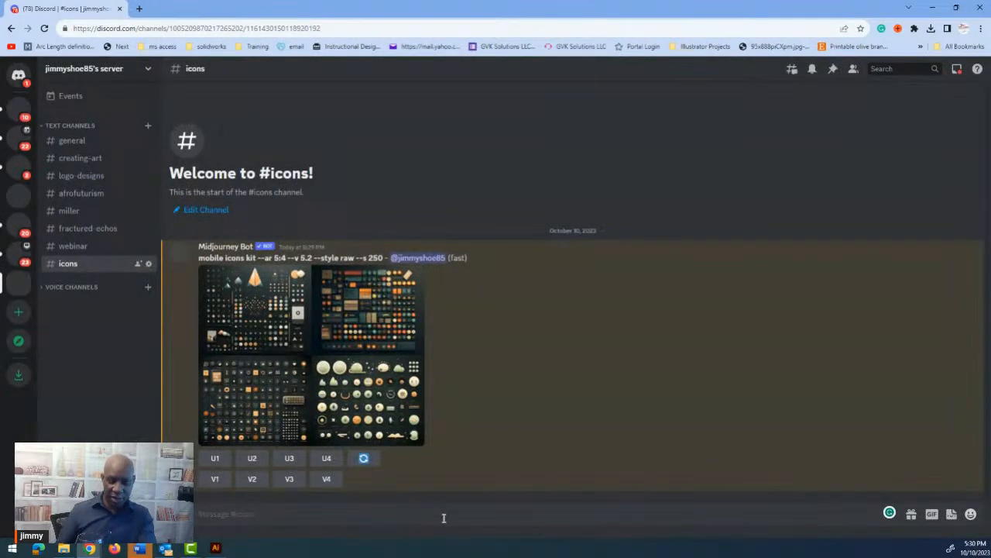
Step: Start an /imagine command with the prompt text "mobile icon kit with 10 icons white background,"
text(/)
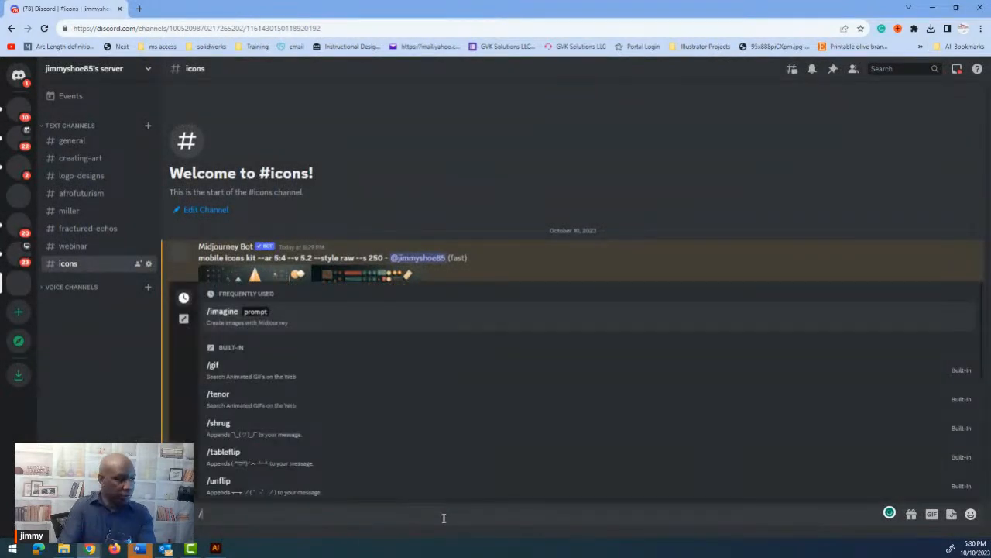
text(im)
key(Return)
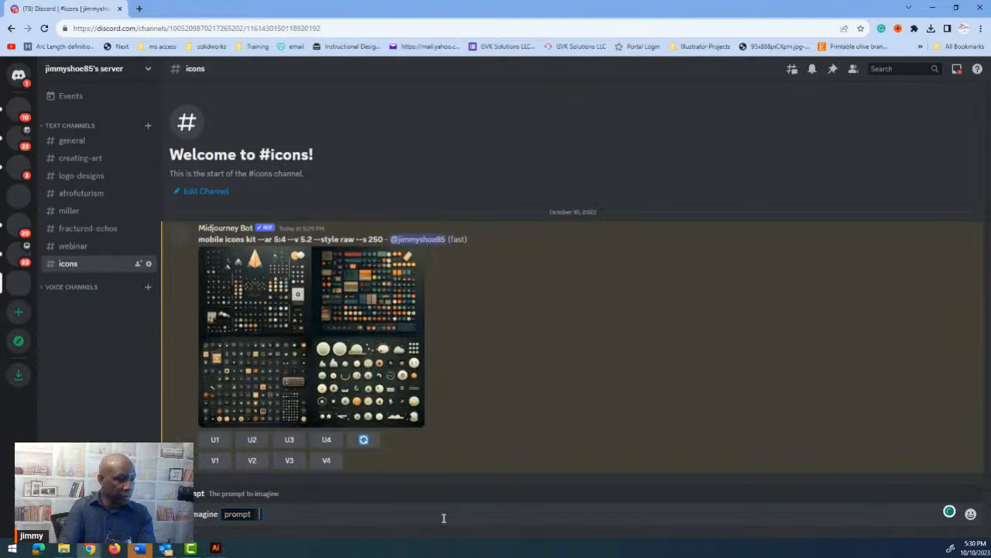
text(mo)
text(le icon kit with)
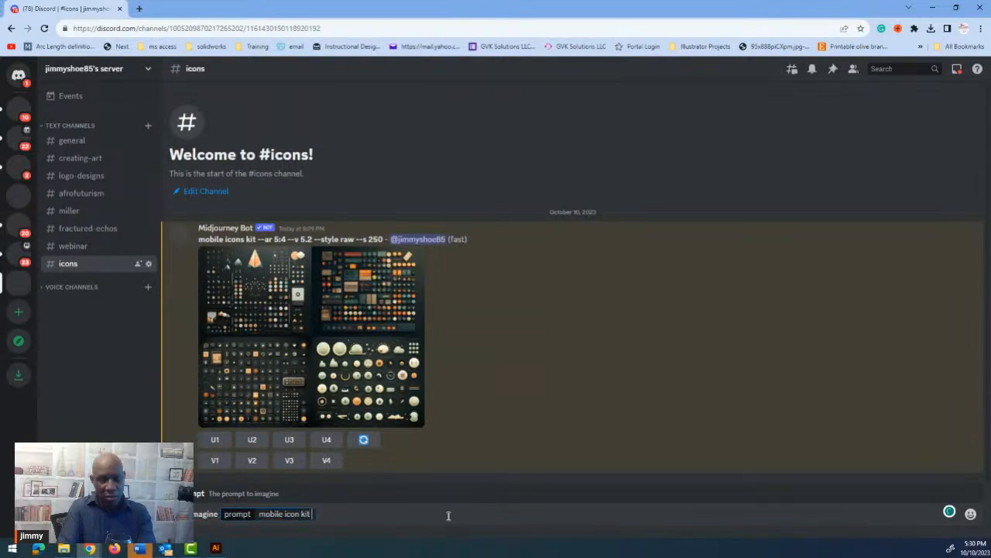
text( 10 icons)
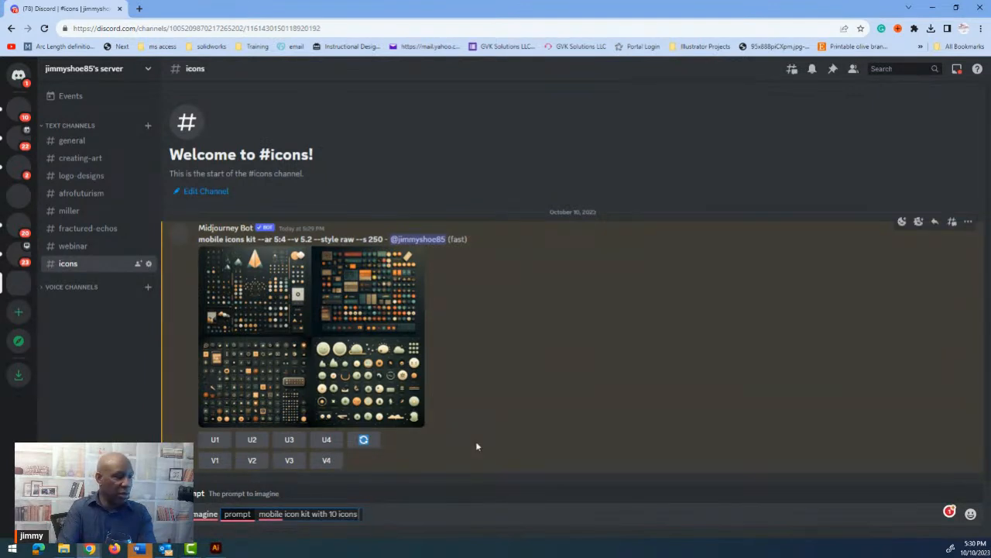
text(white b)
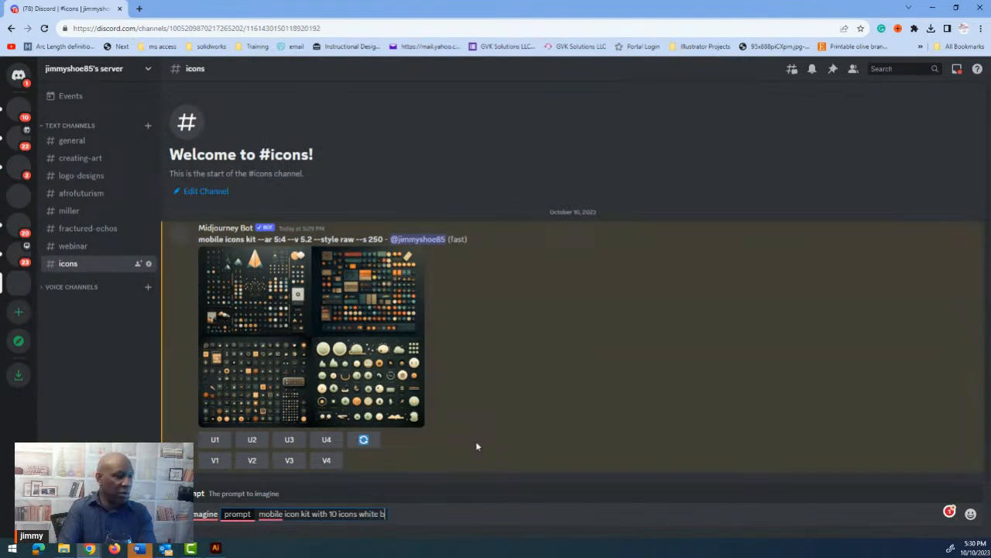
text(ackground,)
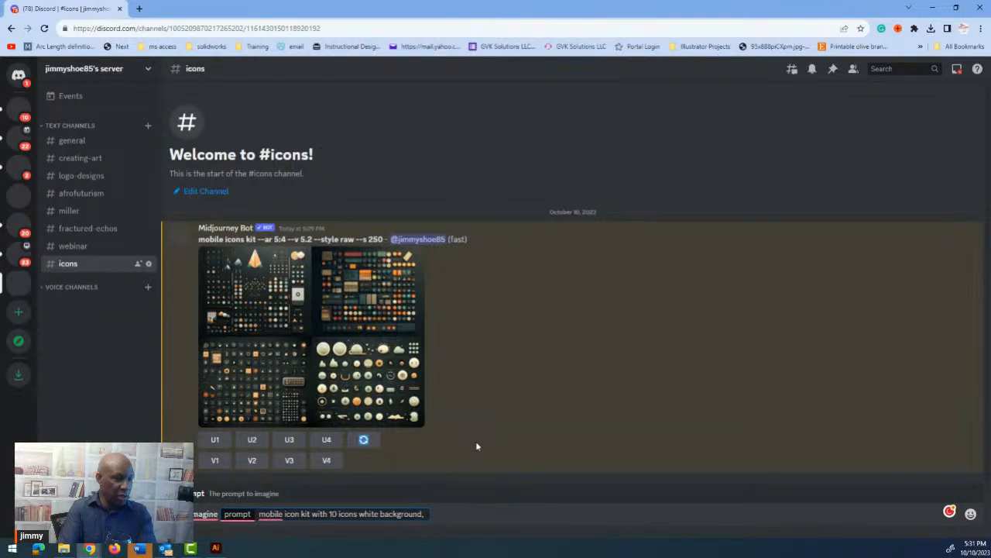
Step: Complete the prompt with "orange and gray icon colors --no gradients" and send it
text(organ)
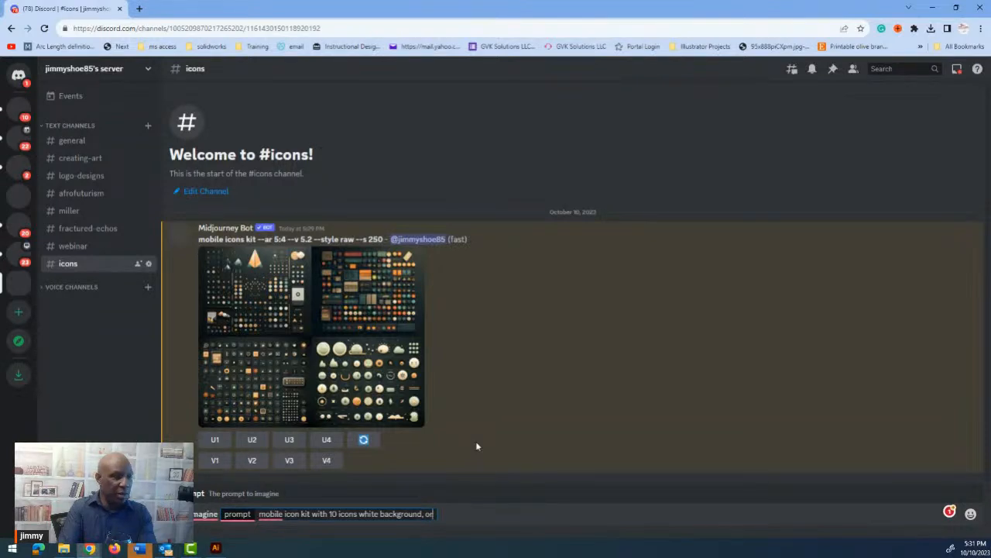
key(BackSpace)
key(BackSpace)
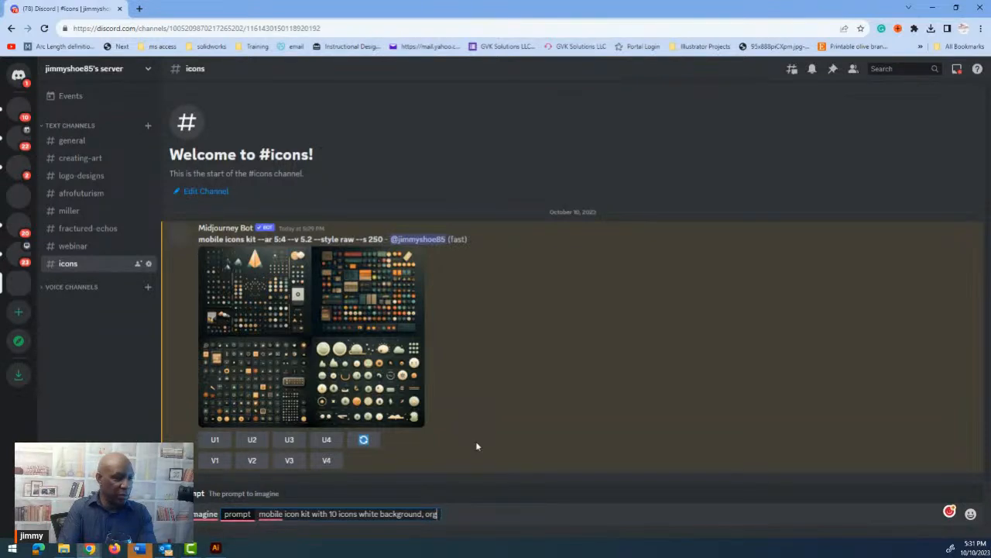
text(ange and gray c)
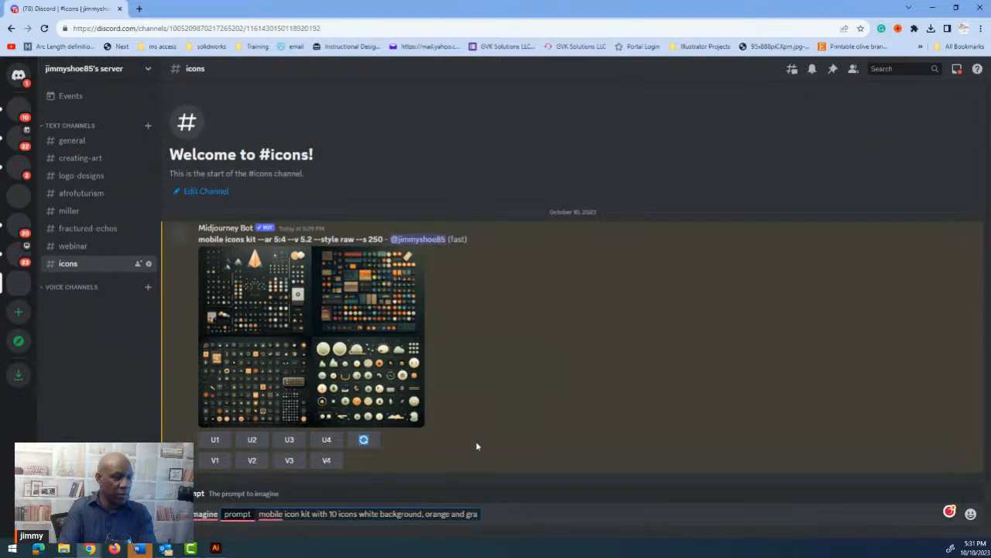
key(BackSpace)
text(icon color)
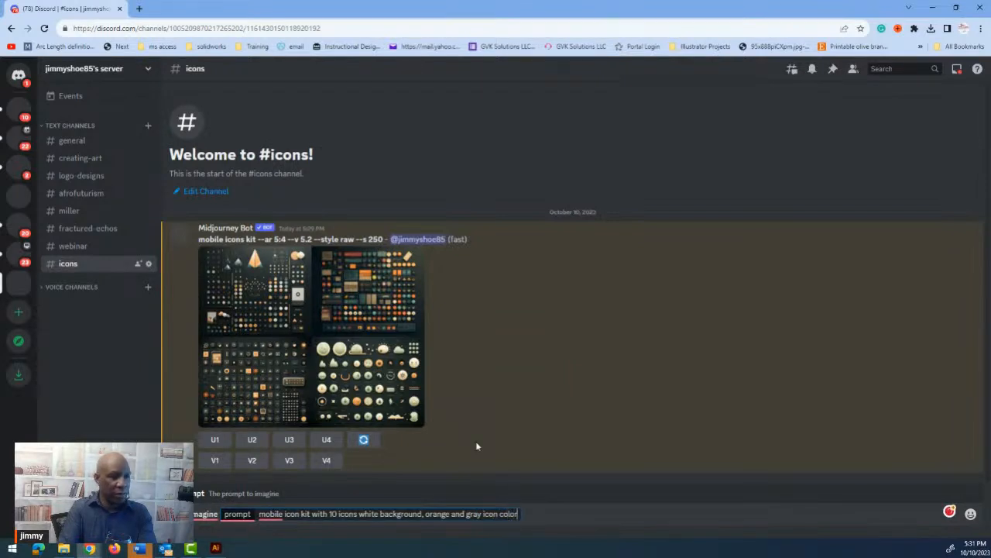
text(s --no gradients)
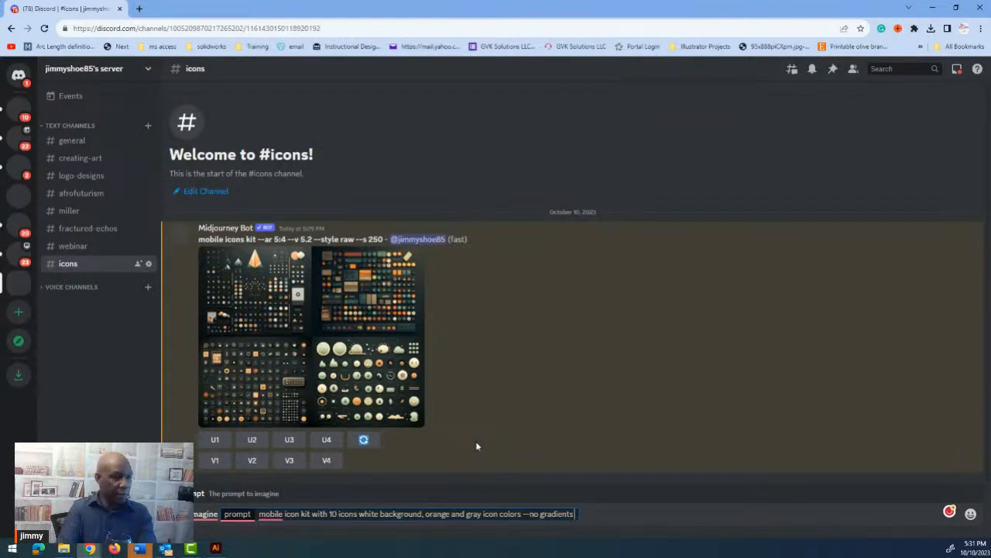
key(Return)
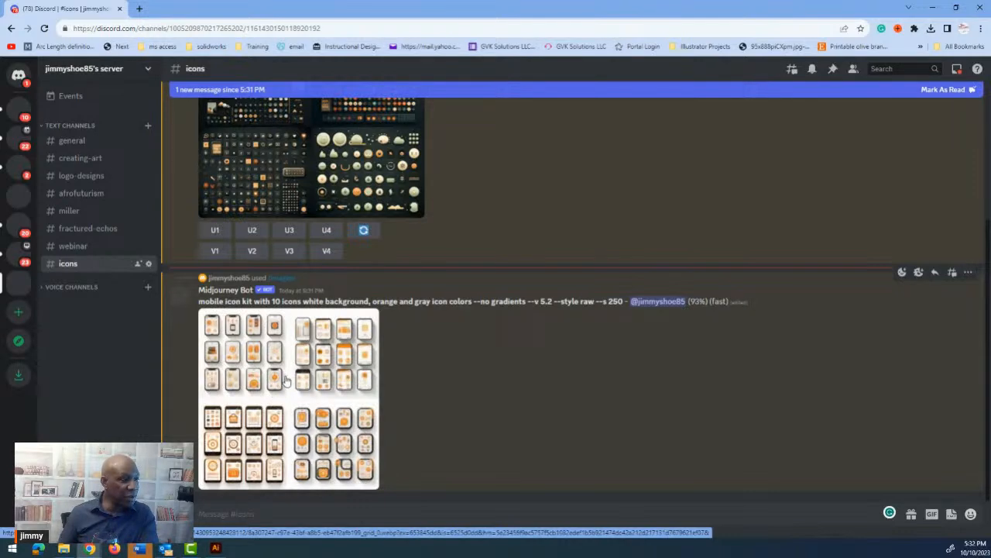
Step: Preview the generated orange and gray icon grid and copy its prompt text, including the version and style parameters
click(287, 378)
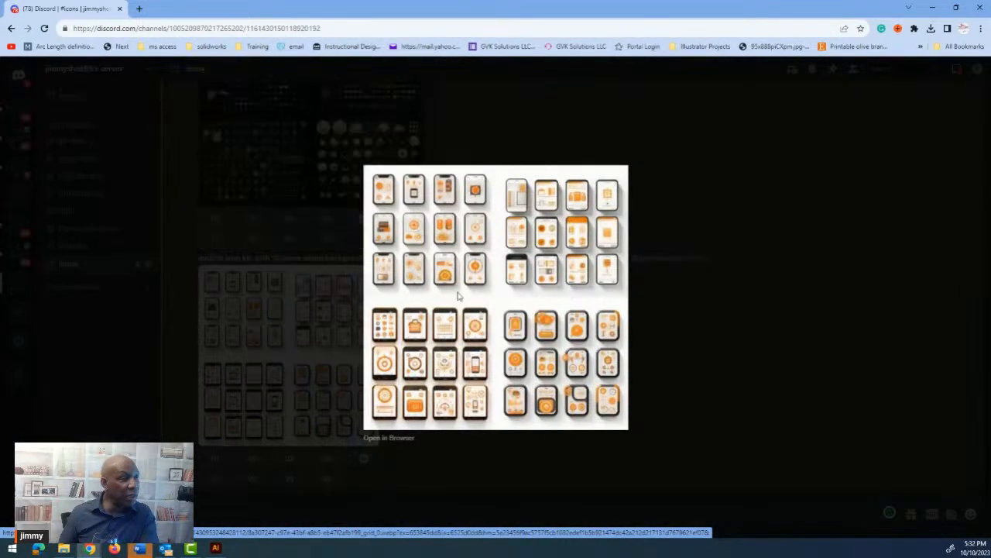
click(739, 374)
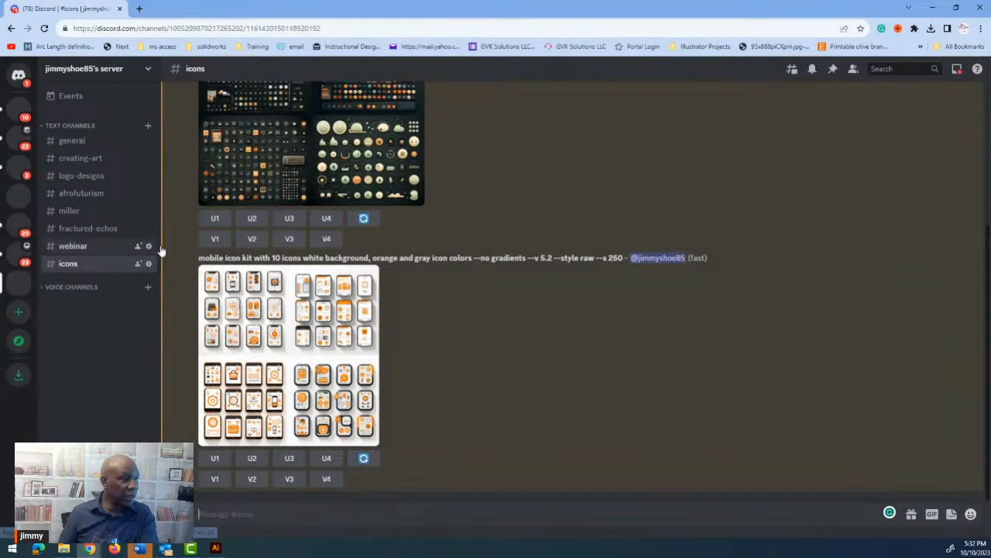
drag(199, 259, 625, 260)
key(ctrl+c)
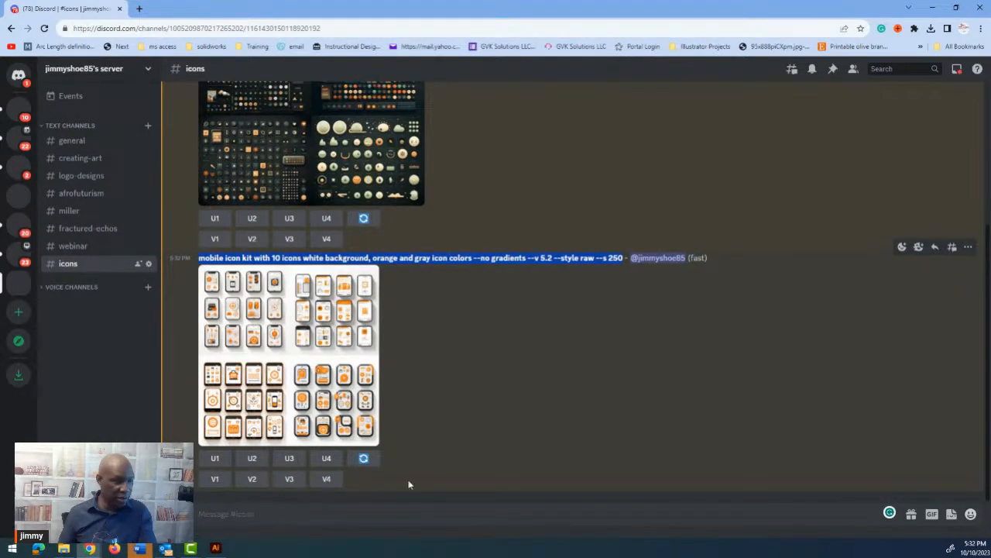
Step: Send an /imagine command with the copied prompt, inserting "individual" so that it reads "10 individual icons"
click(265, 513)
text(/)
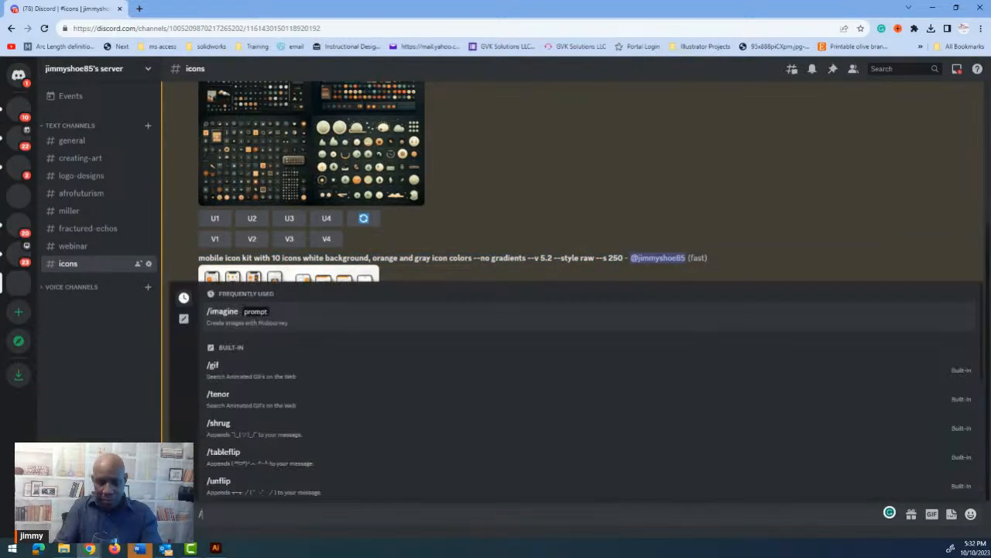
text(imagine)
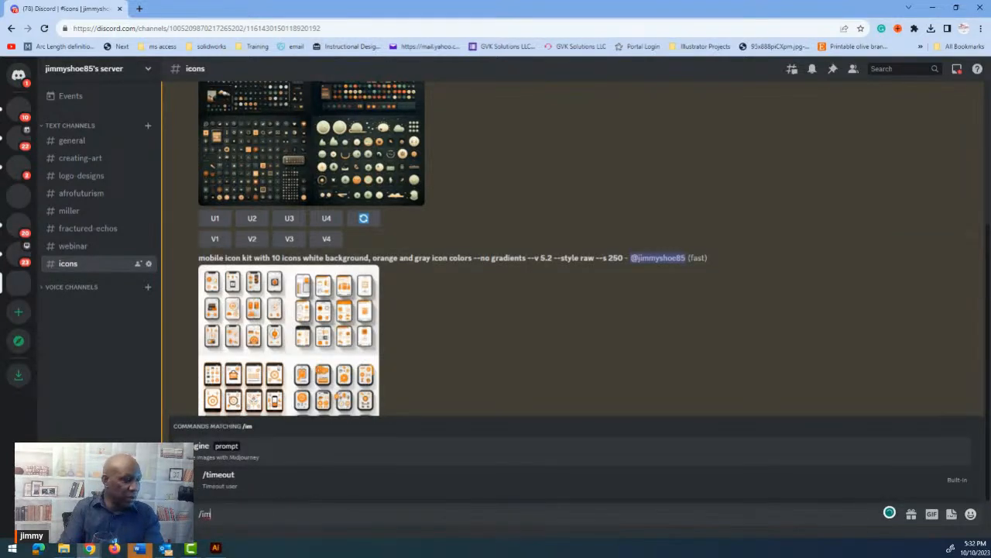
key(Tab)
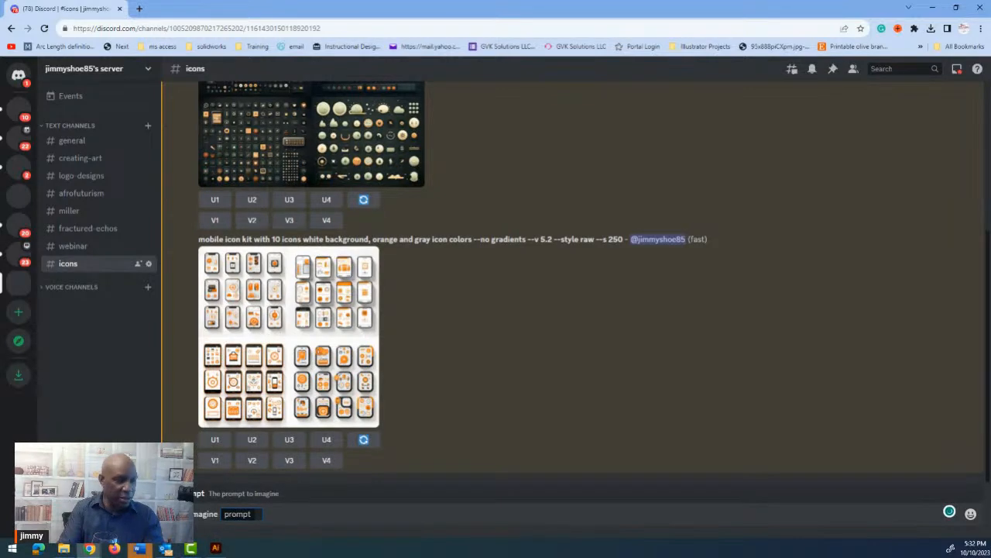
key(ctrl+v)
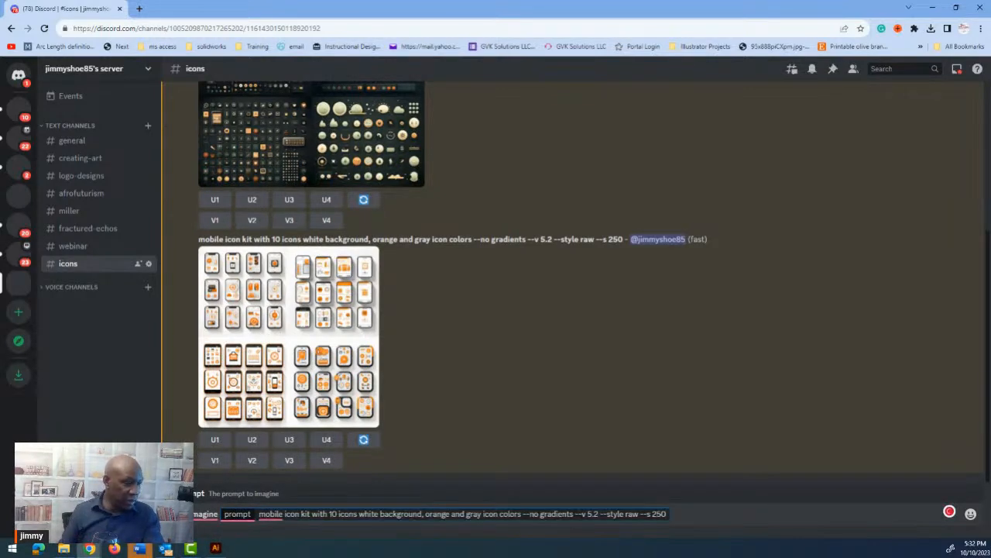
click(338, 515)
text(individual)
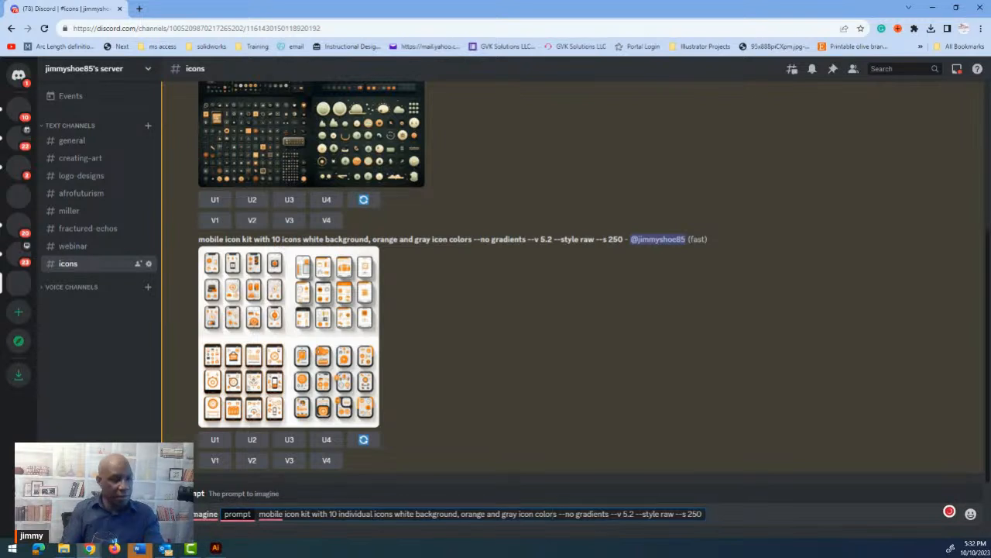
key(Return)
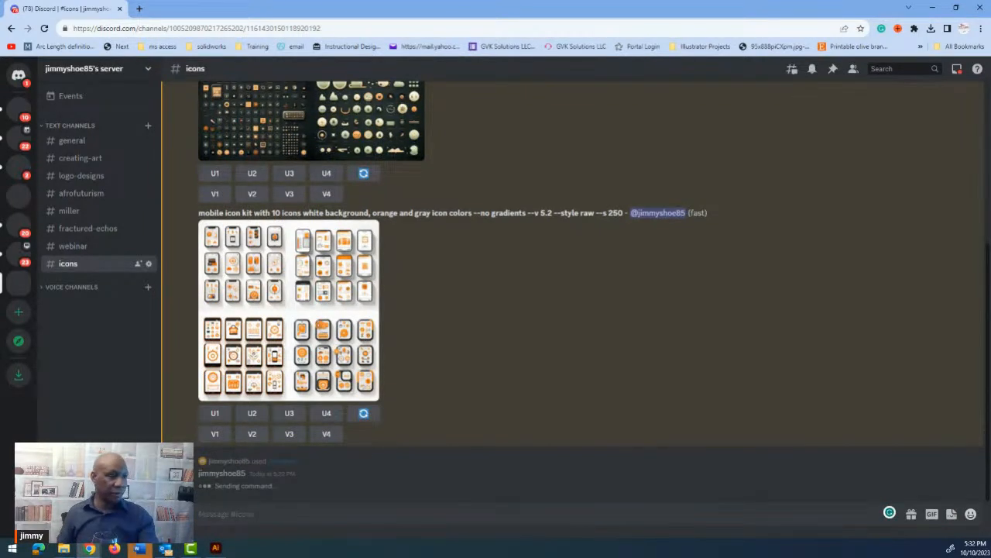
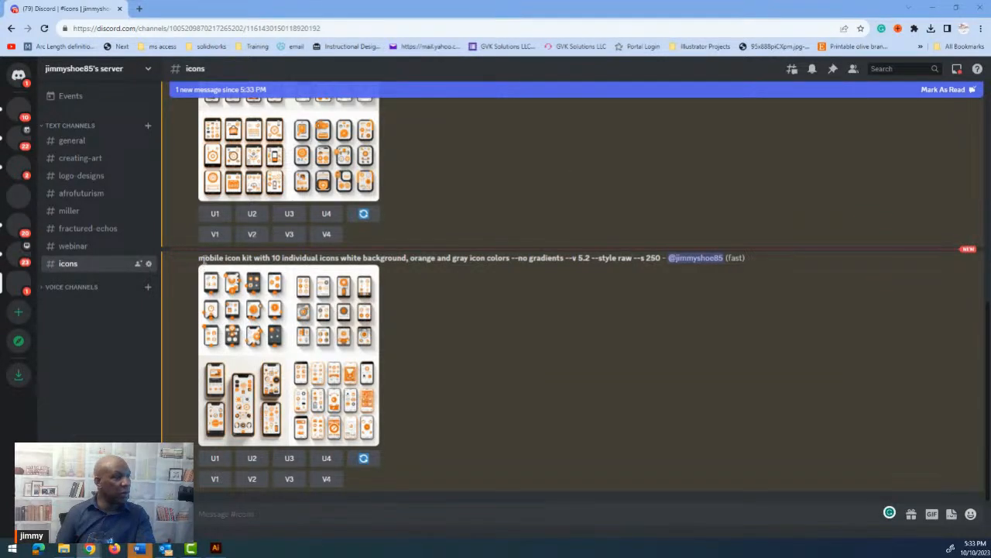
Step: Send /imagine with a reference link and "small web icons, 24x24, minimal, outline 2px, bold, sign up, search, browse, hamburger menu --v 5.1 --q 2 --v 5.2"
drag(199, 257, 627, 259)
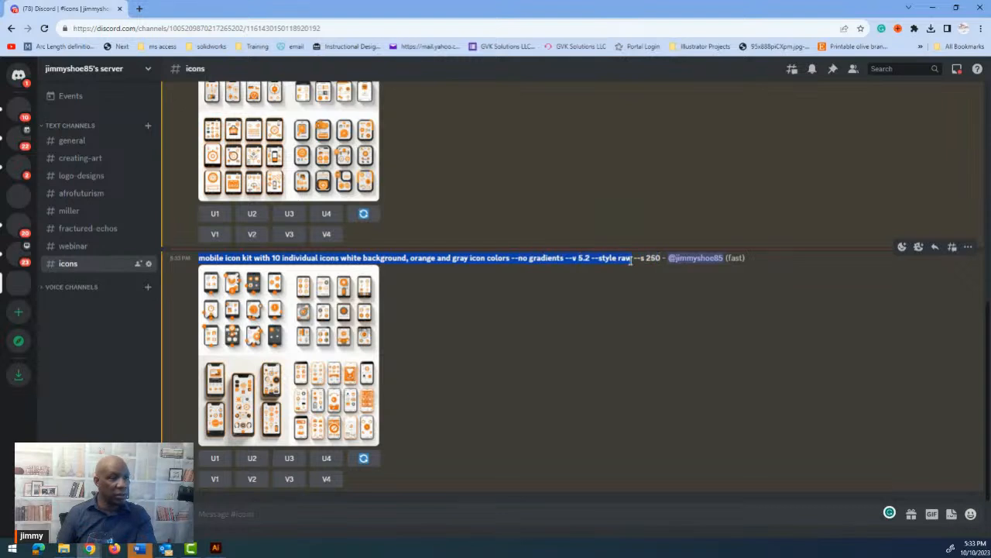
click(386, 518)
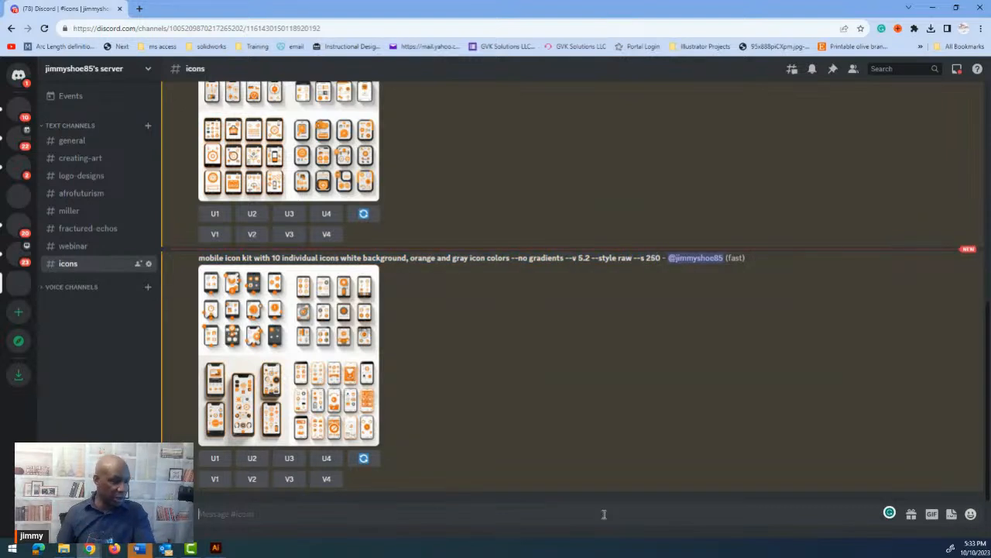
text(/)
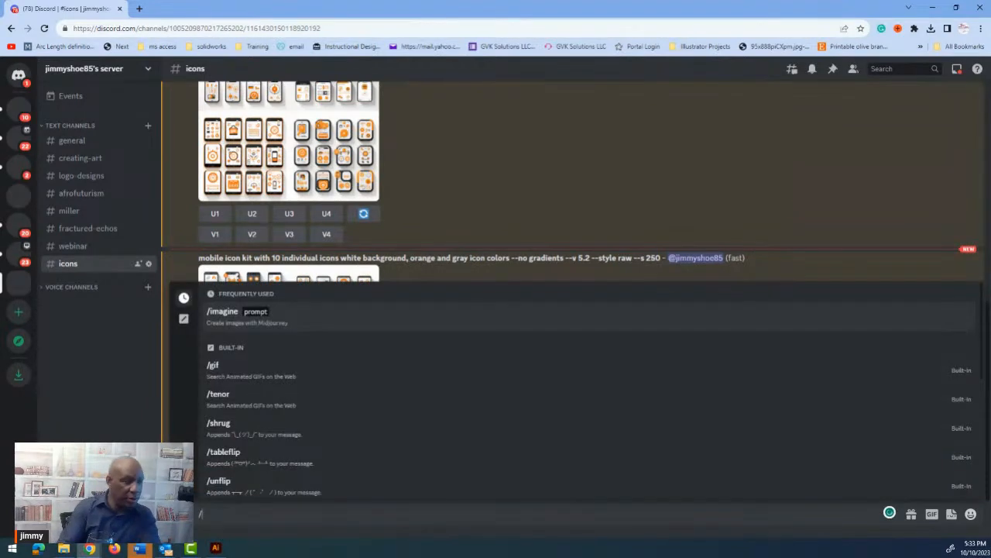
text(im)
key(Return)
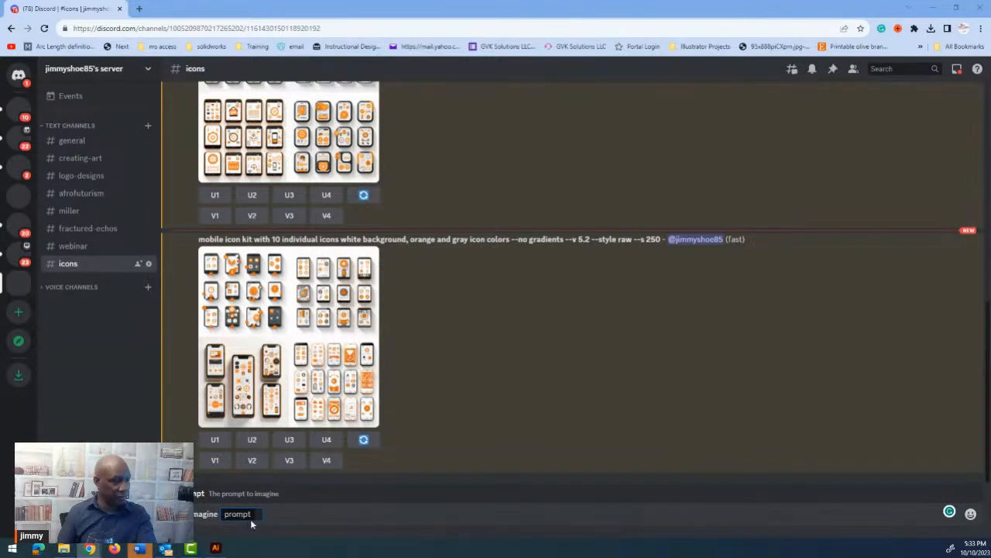
text(<https://s.mj.run/alt-v-Fif7k> small web icons, 24x24, minimal, outline 2px, bold, sign up, search, browse, hamburger menu --v 5.1 --q 2 --v 5)
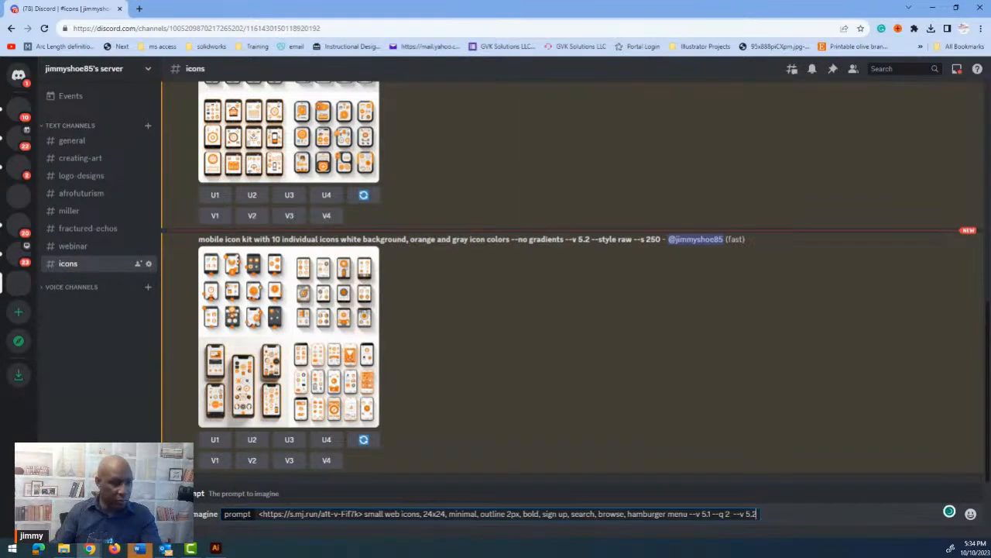
key(Return)
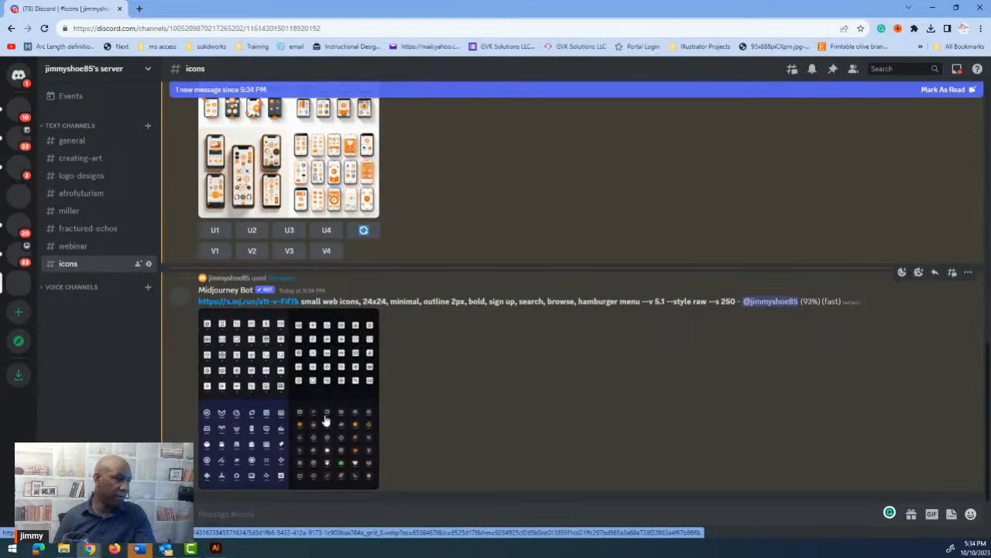
Step: Open the generated small web icons grid in the browser and view its upper variations at full size
click(267, 346)
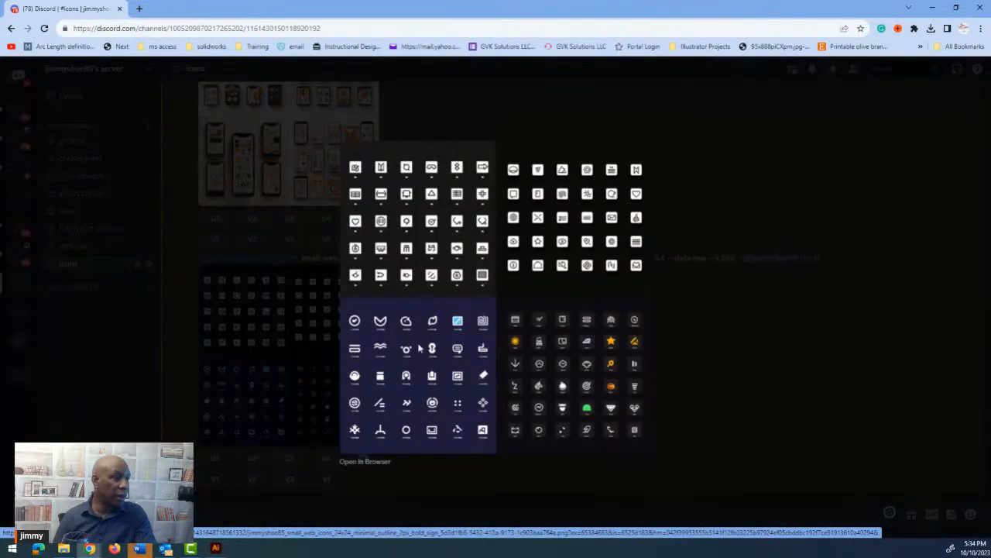
click(368, 462)
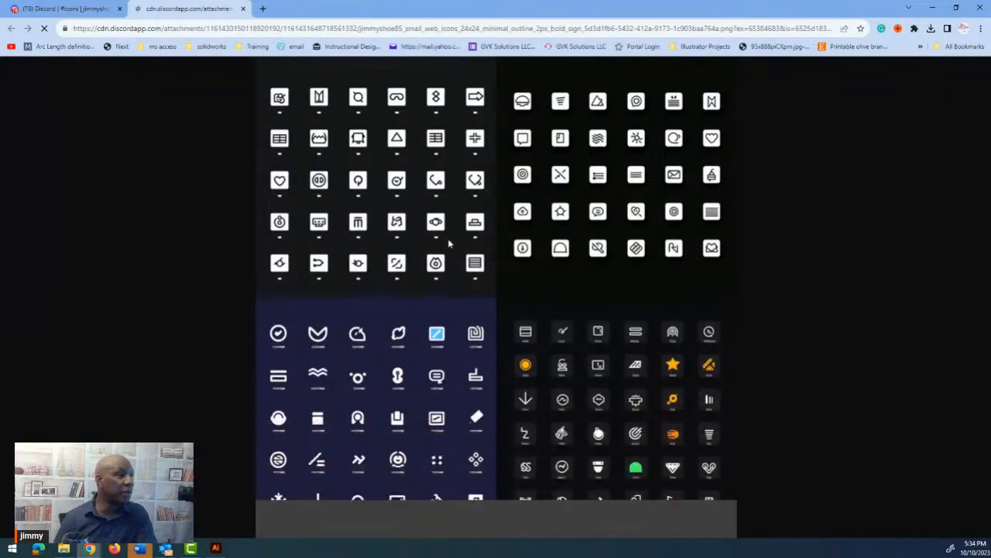
click(467, 234)
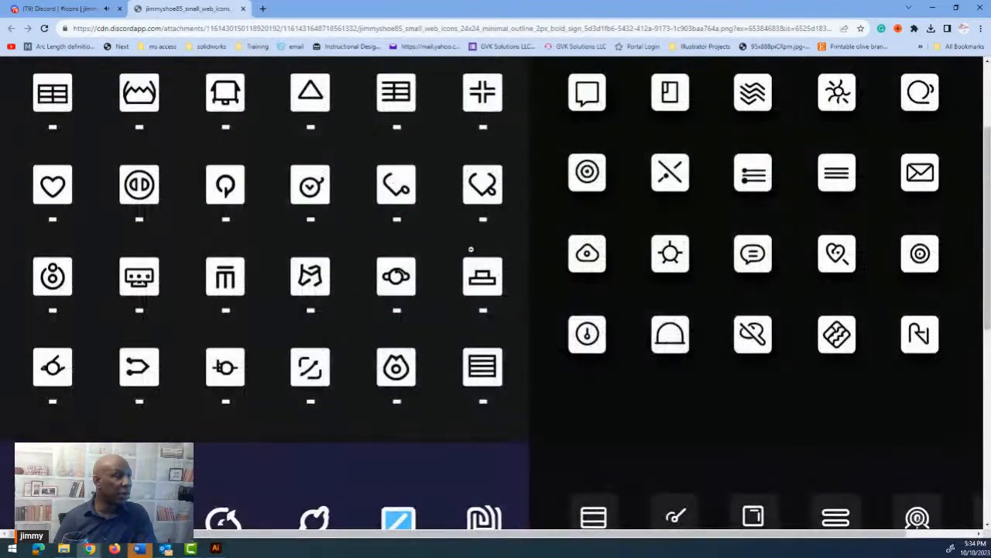
scroll(457, 242, up, 2)
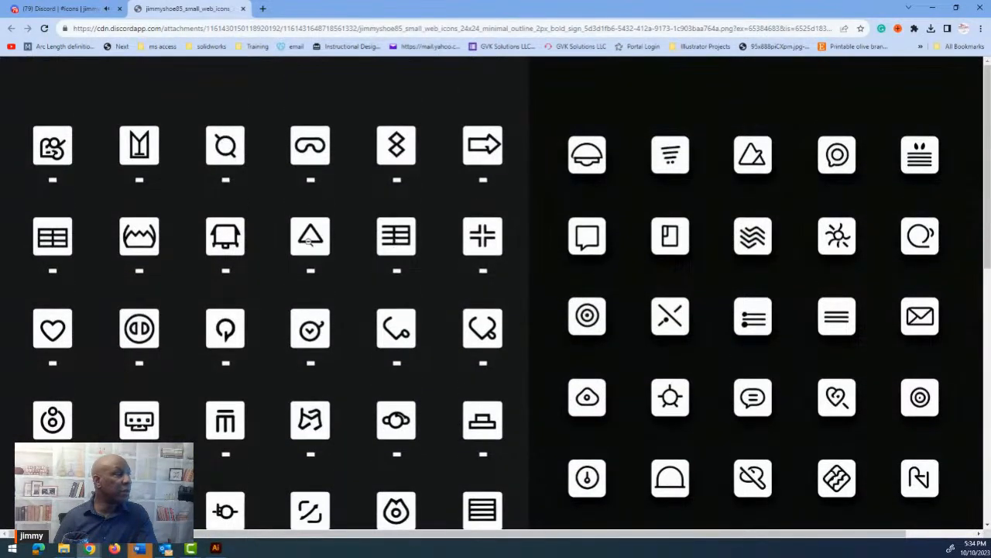
Step: Examine all four variations of the small web icons grid at full size, from the upper pair to the lower pair
scroll(263, 240, down, 1)
scroll(263, 241, up, 1)
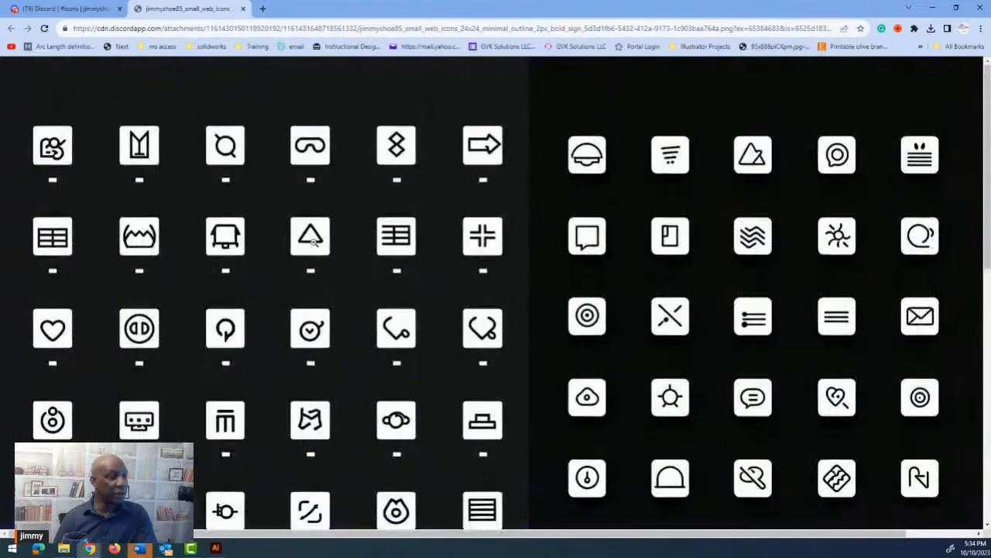
scroll(314, 244, down, 2)
scroll(314, 244, up, 2)
scroll(314, 244, down, 8)
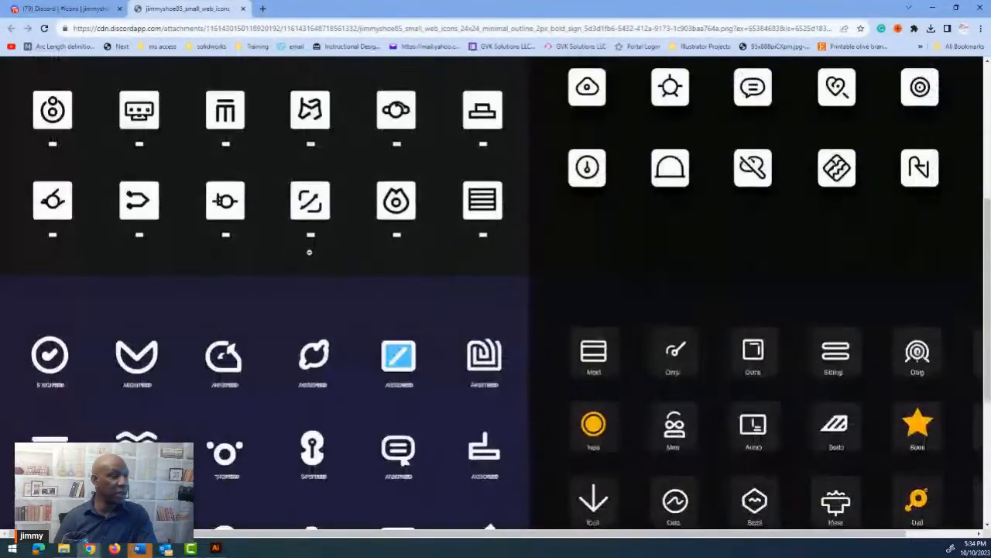
scroll(310, 256, up, 2)
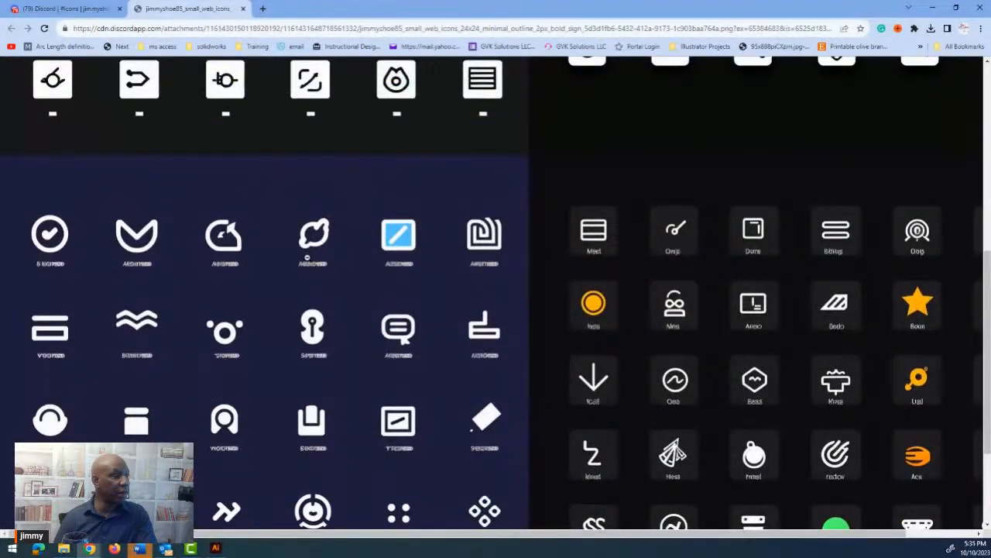
scroll(308, 258, down, 2)
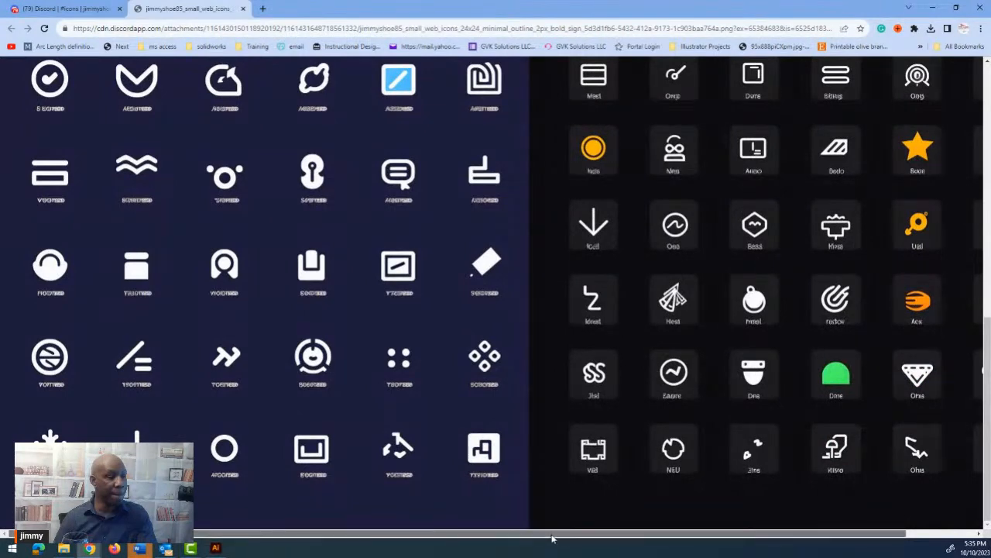
scroll(697, 387, right, 1)
scroll(739, 343, up, 2)
scroll(740, 344, down, 1)
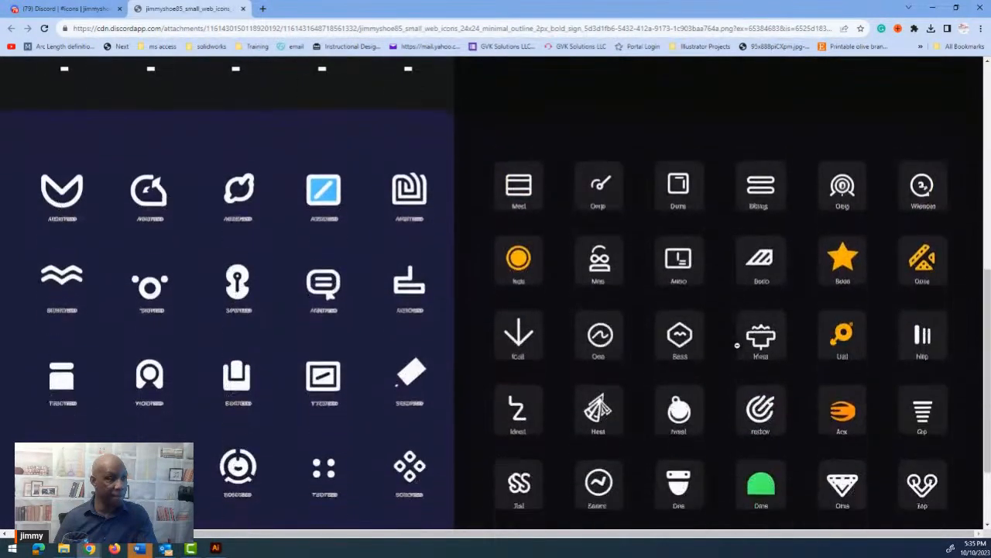
scroll(666, 329, down, 2)
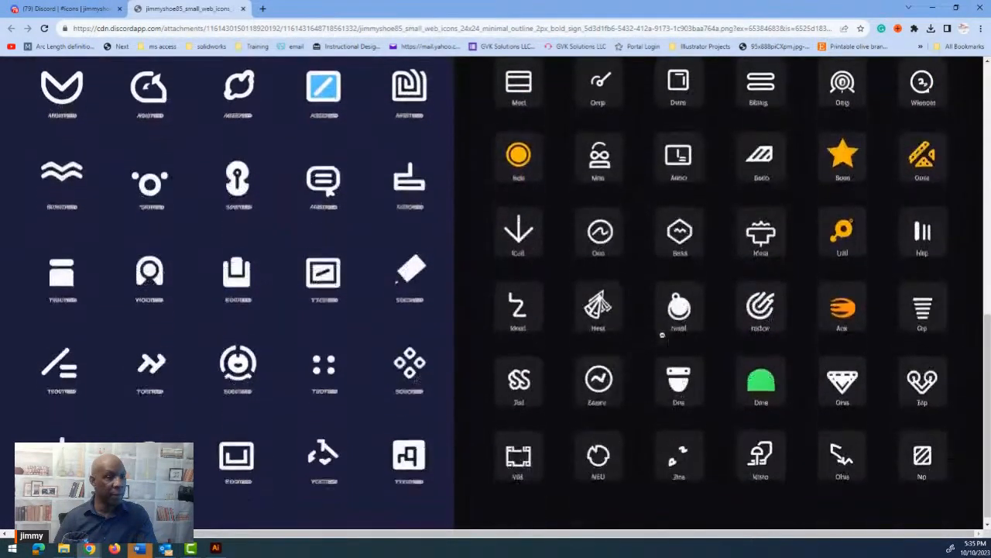
scroll(660, 336, up, 3)
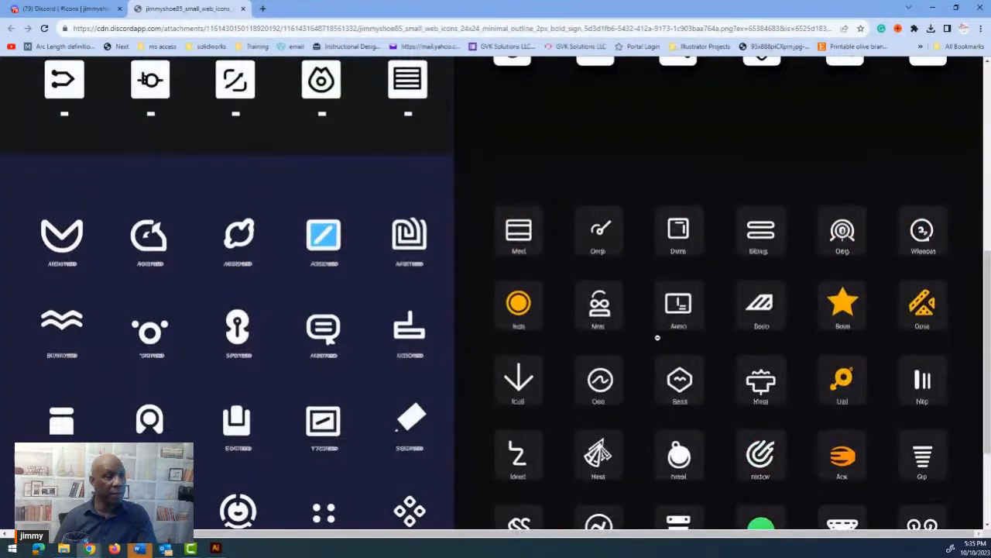
scroll(629, 332, up, 7)
scroll(613, 316, down, 2)
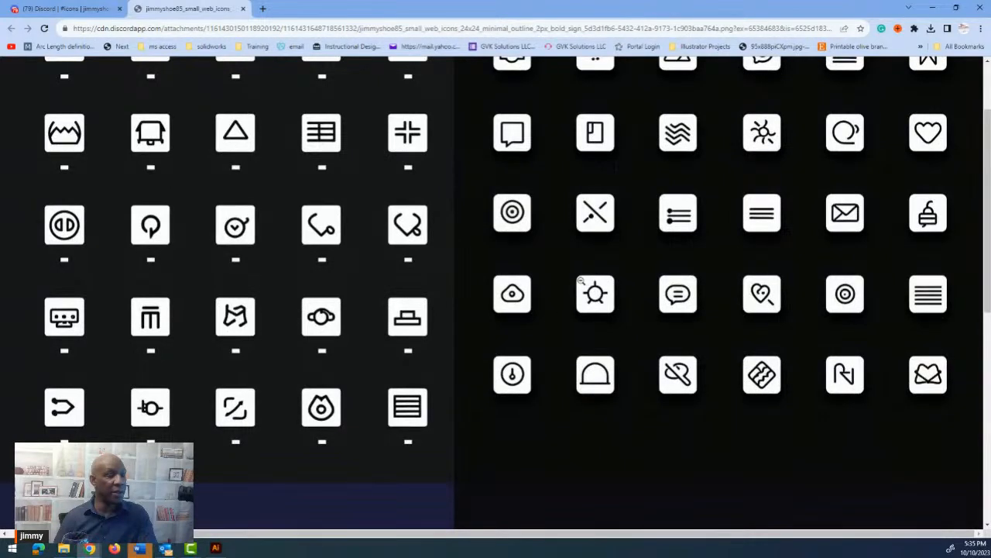
scroll(690, 271, up, 2)
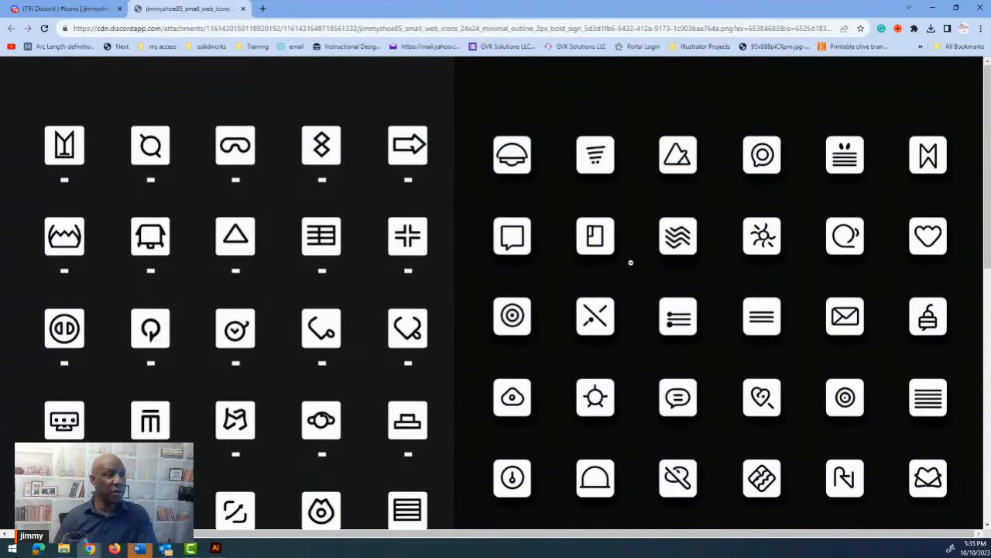
Step: Close the grid image, upscale the second web icons variation, and open the upscaled image in the browser
click(244, 8)
click(579, 499)
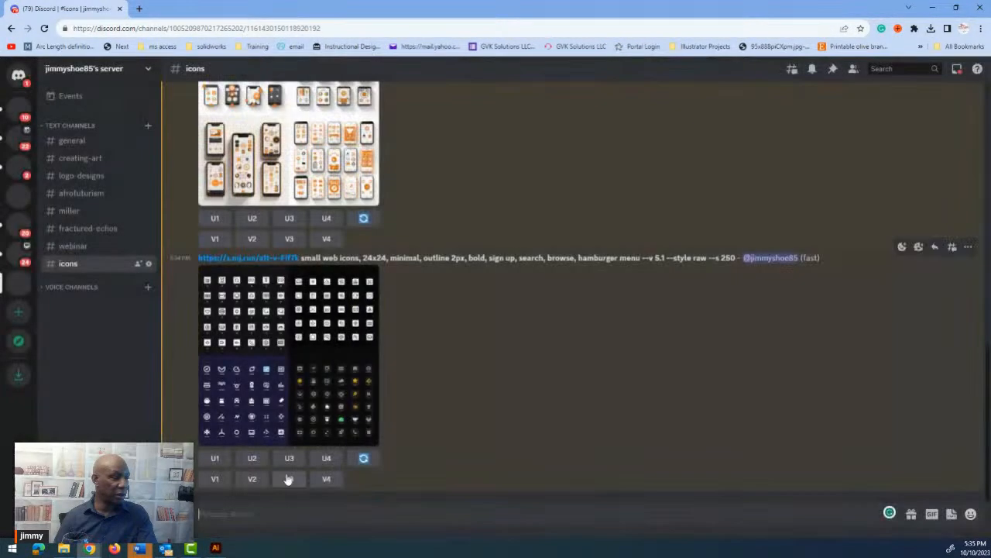
click(249, 460)
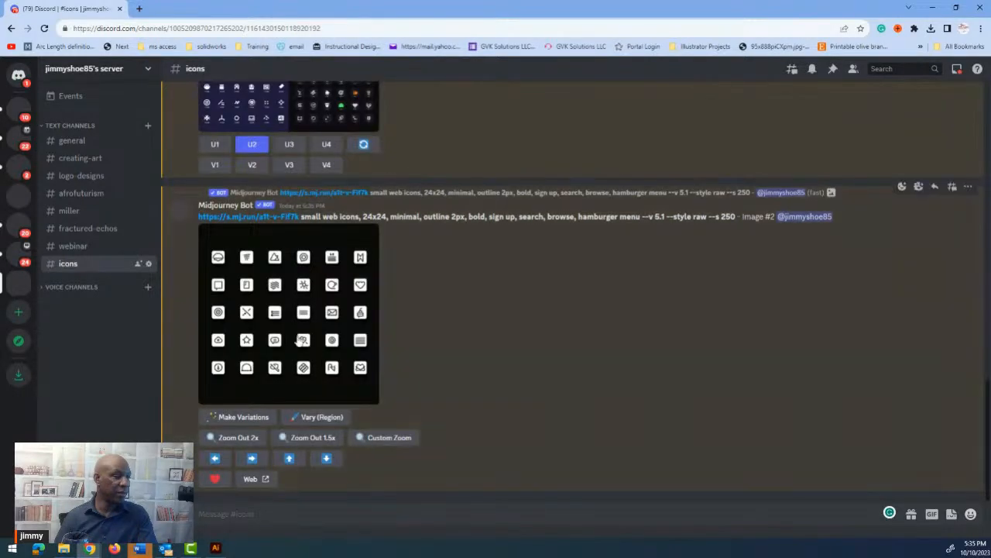
click(292, 334)
click(366, 463)
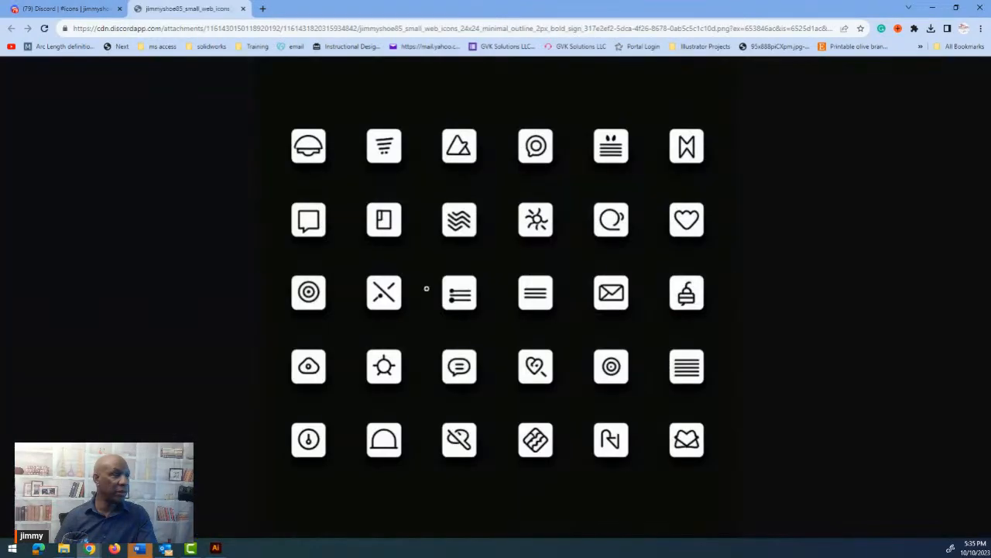
Step: Save the upscaled icon image as a PNG named "icons" in the reference folder inside dalle
right_click(428, 286)
click(451, 304)
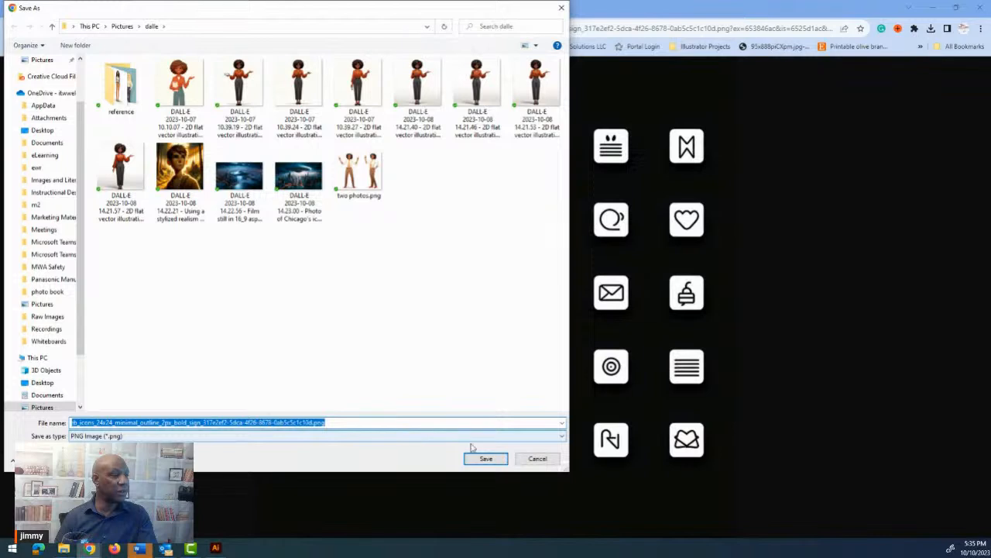
double_click(146, 115)
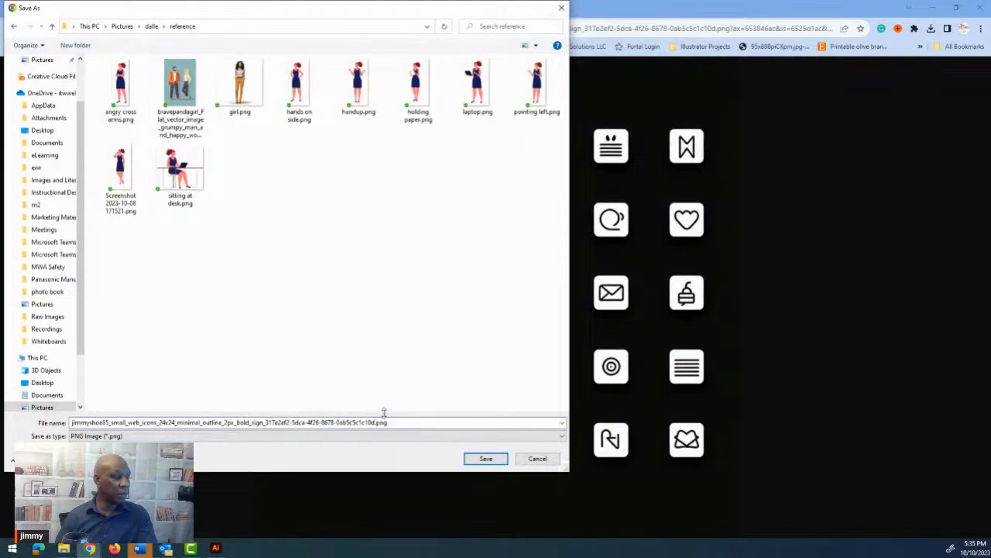
text(l)
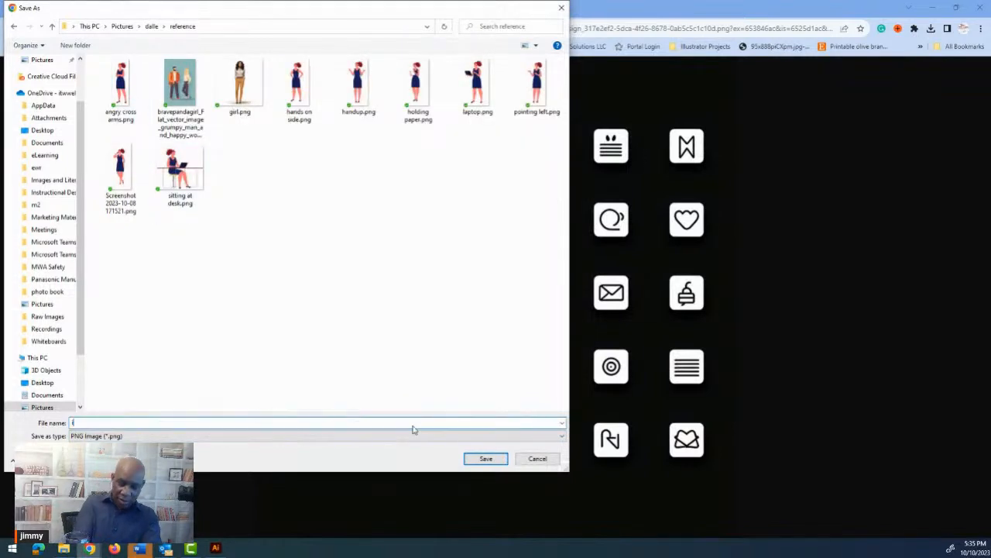
text(cons)
key(Return)
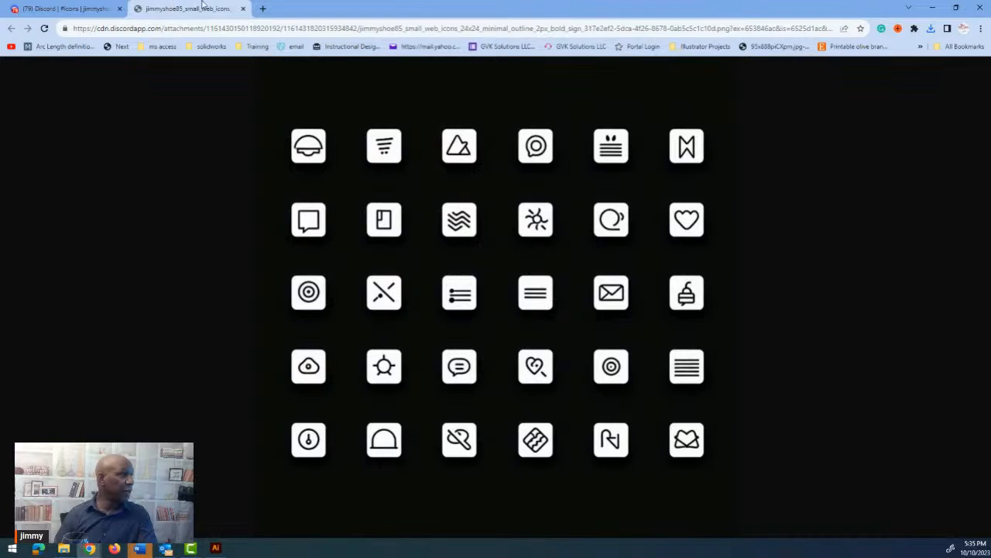
Step: Switch to Illustrator, create a new 1000 x 1000 px CMYK document, and place icons.png centred on its artboard
click(215, 548)
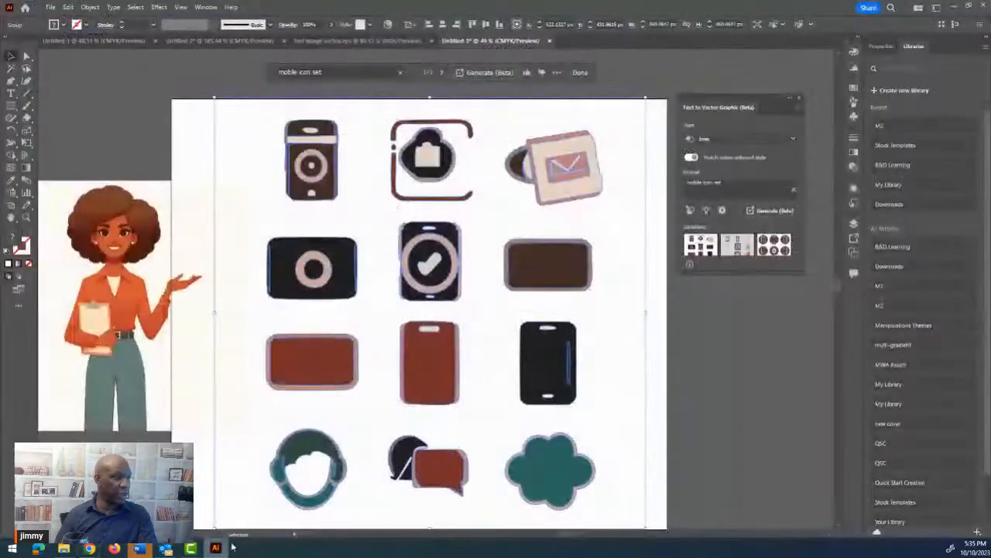
click(51, 7)
click(73, 20)
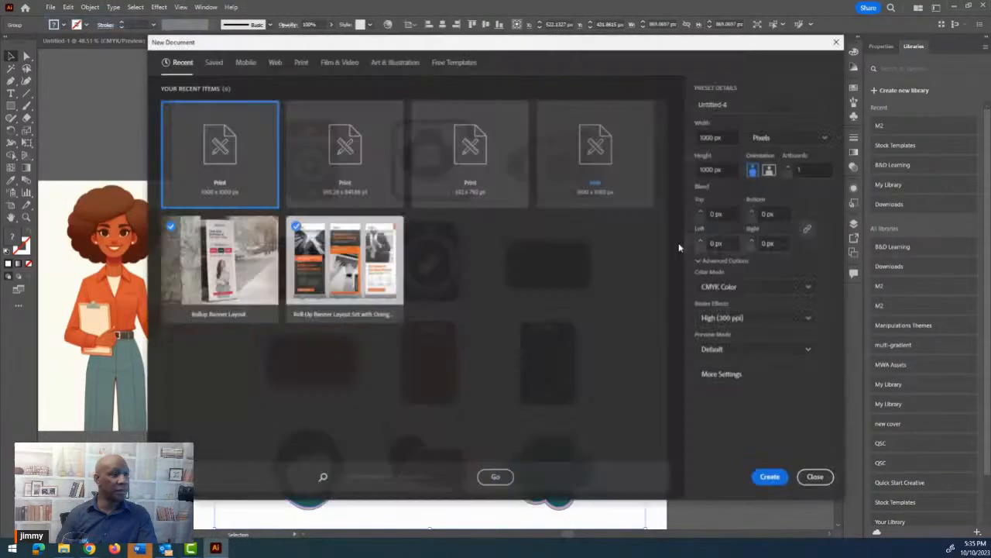
click(771, 478)
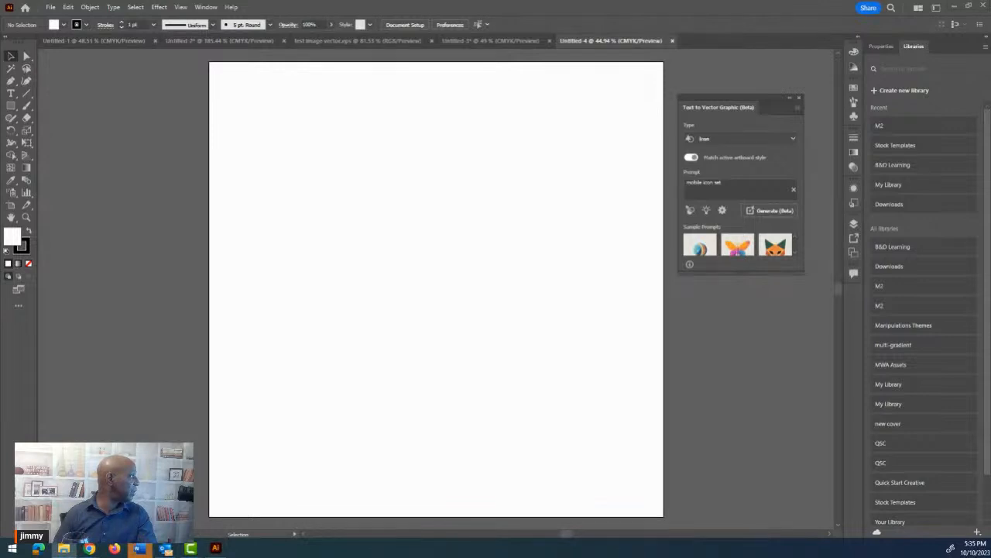
mouse_move(0, 124)
mouse_down()
mouse_move(339, 184)
mouse_move(361, 216)
mouse_move(443, 269)
mouse_move(441, 281)
mouse_up()
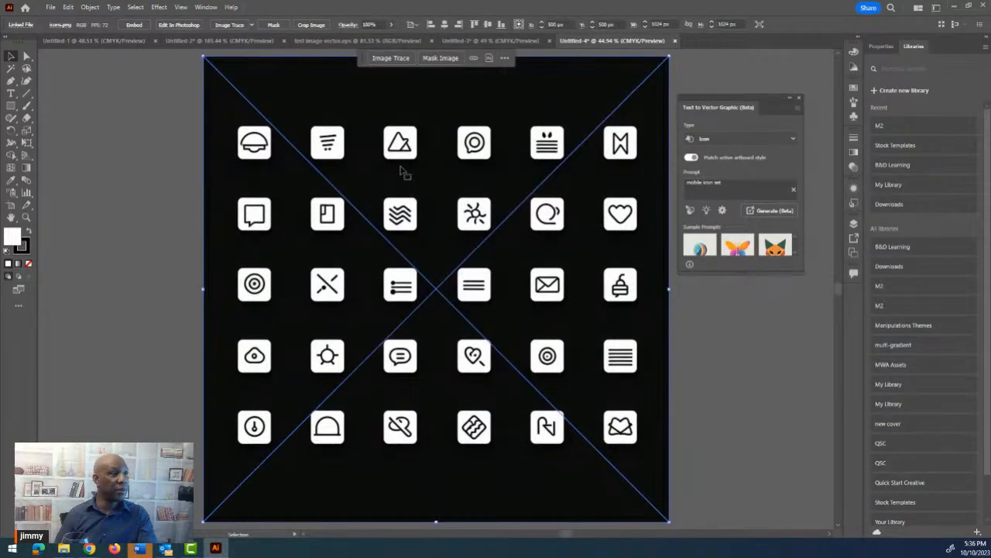
Step: Image-trace the placed icon sheet with the Low Fidelity Photo preset and expand the tracing into editable paths
click(253, 26)
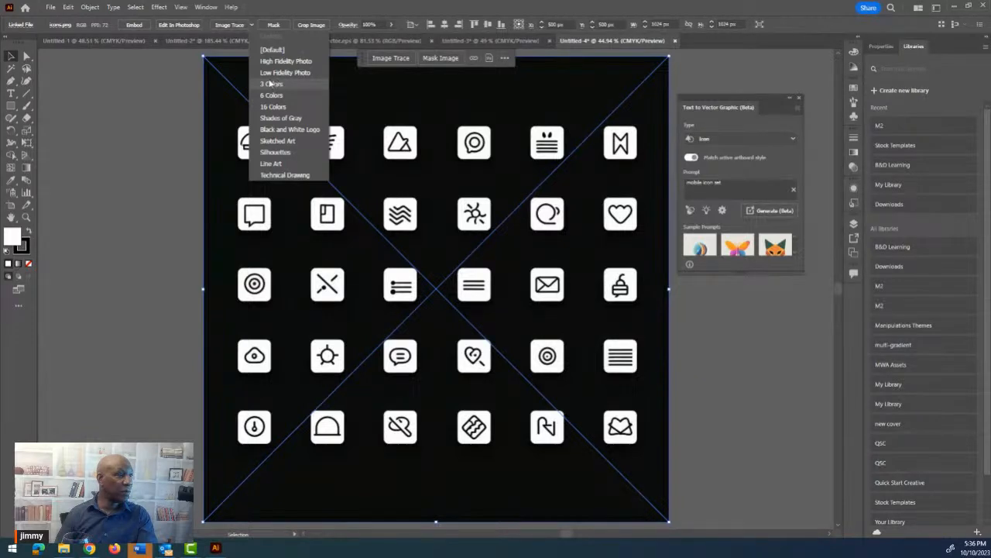
click(283, 73)
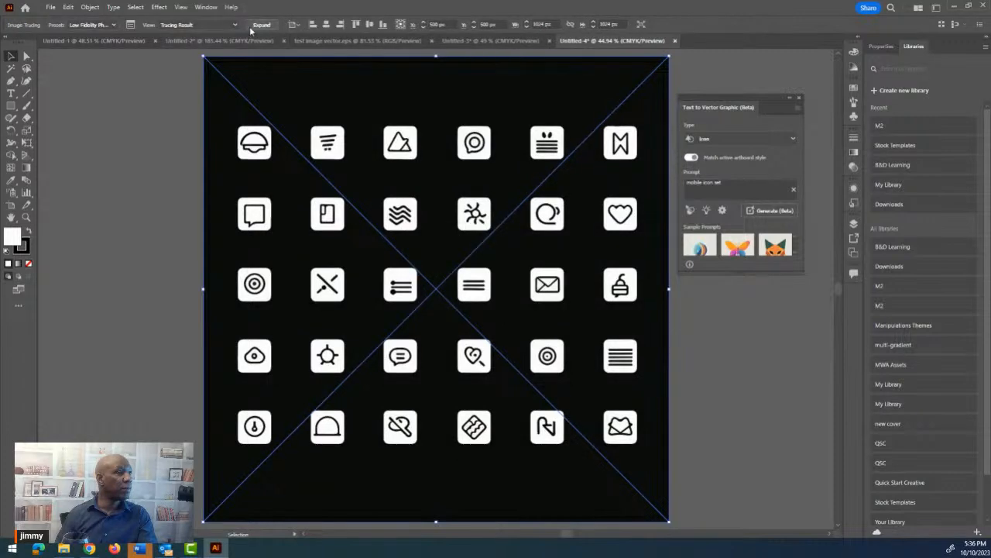
click(261, 26)
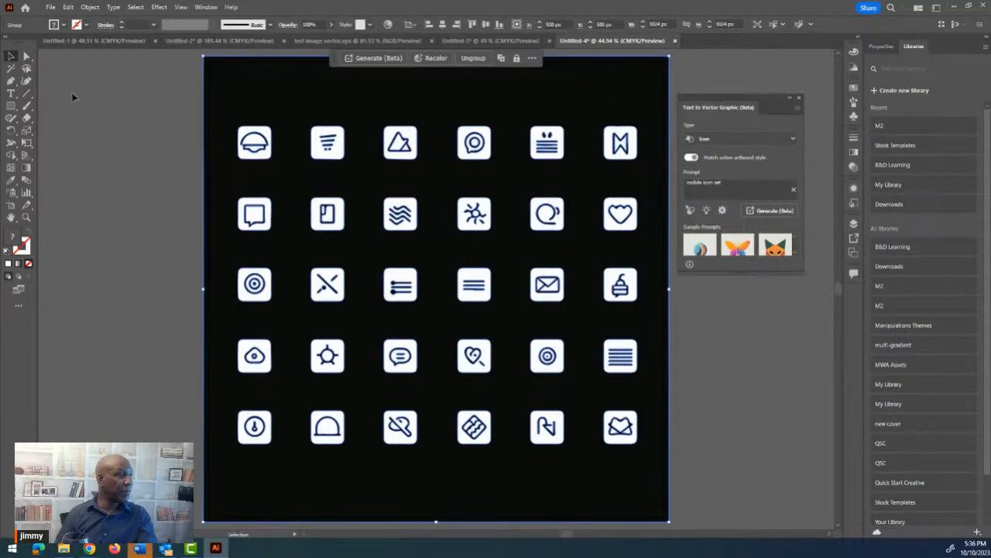
Step: Select only the black background shape with Direct Selection and move it about 12 px right and 3 px down
click(27, 58)
click(122, 89)
click(223, 105)
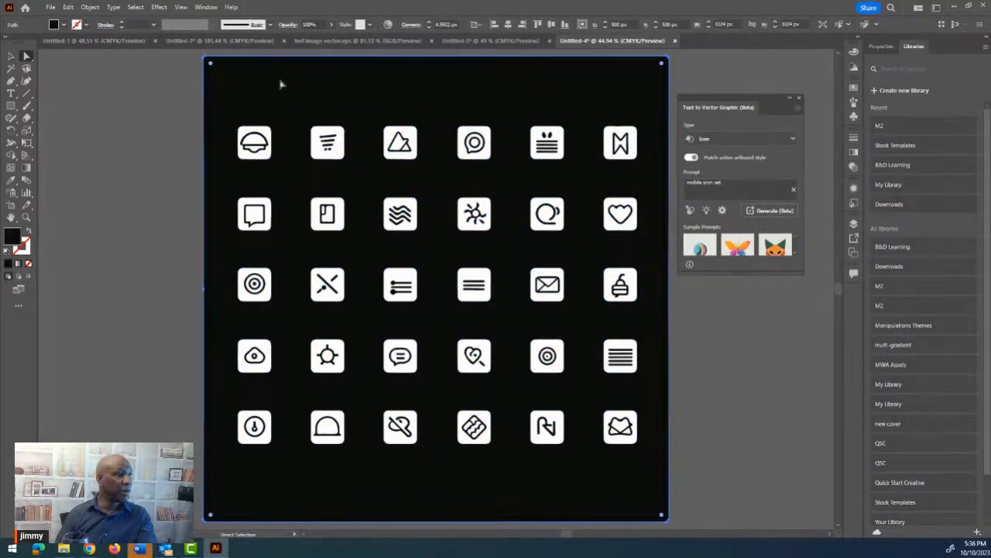
drag(285, 85, 364, 93)
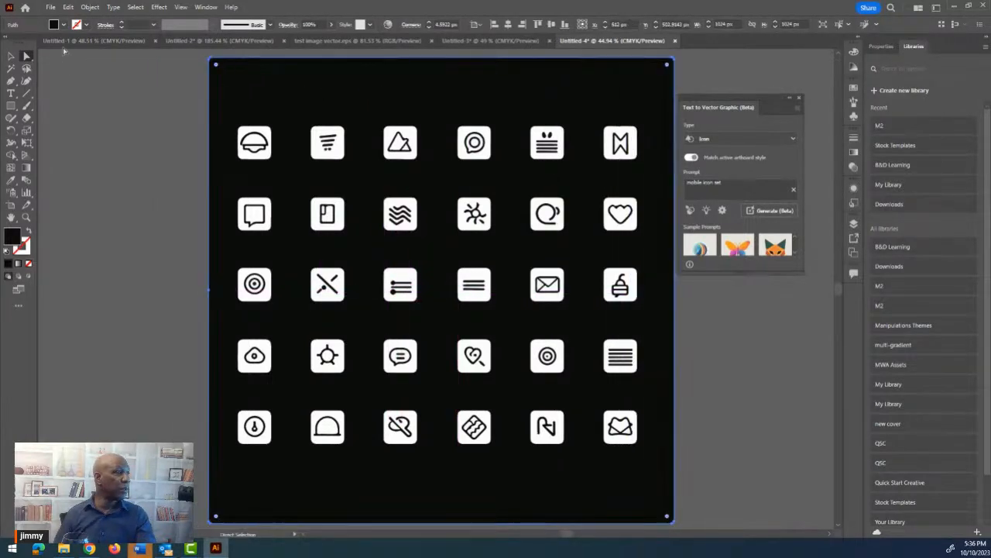
Step: Recolor the background shape's fill from the swatches, trying bright blue before settling on dark navy blue
click(64, 25)
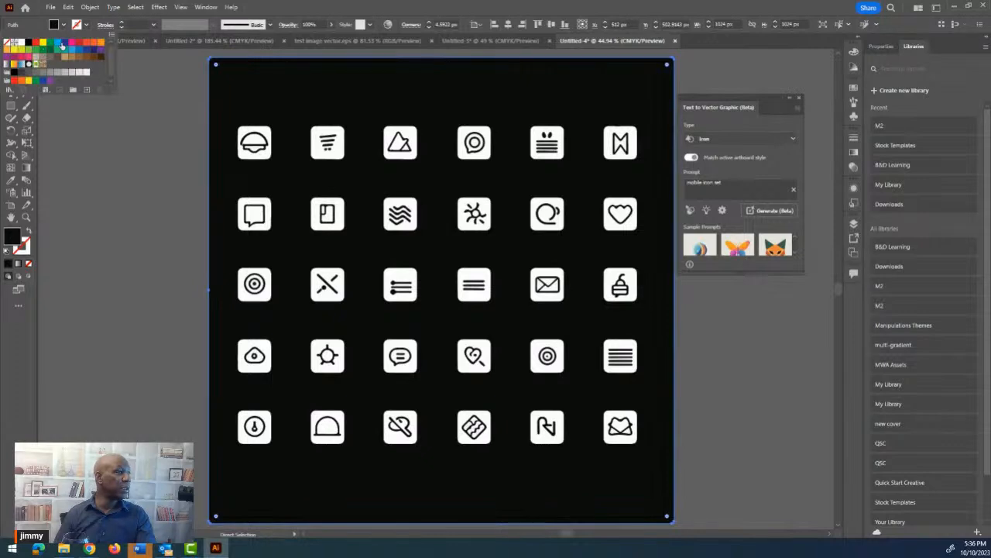
click(57, 44)
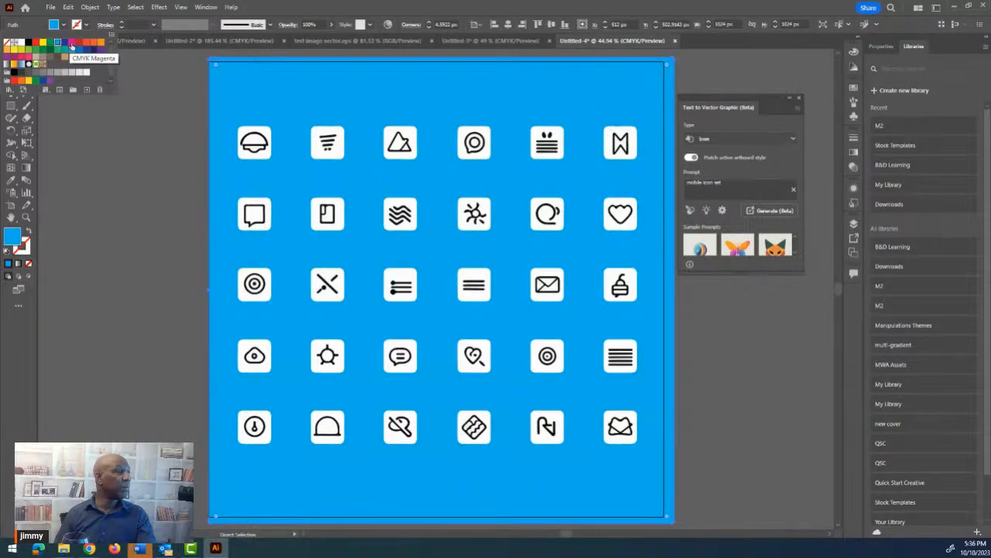
click(92, 54)
click(93, 50)
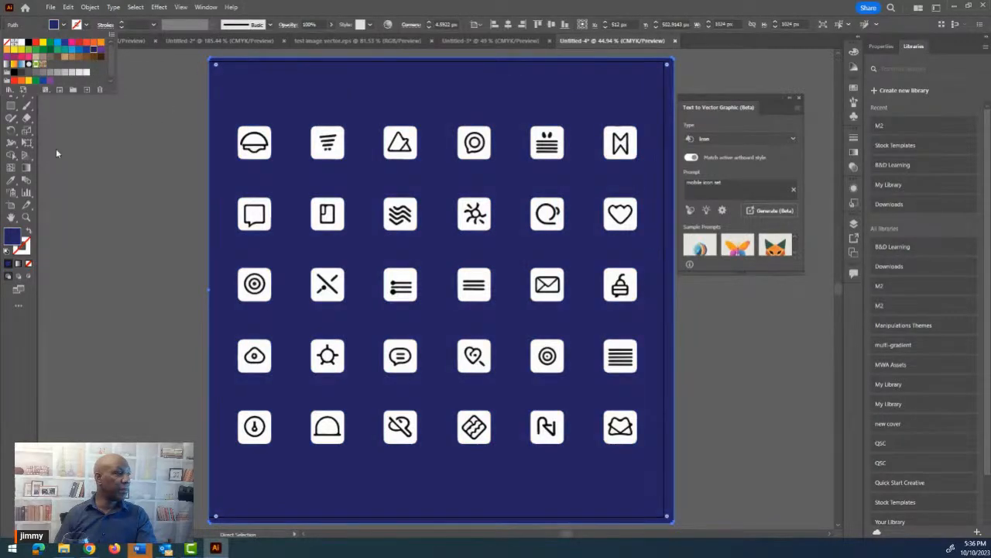
click(305, 4)
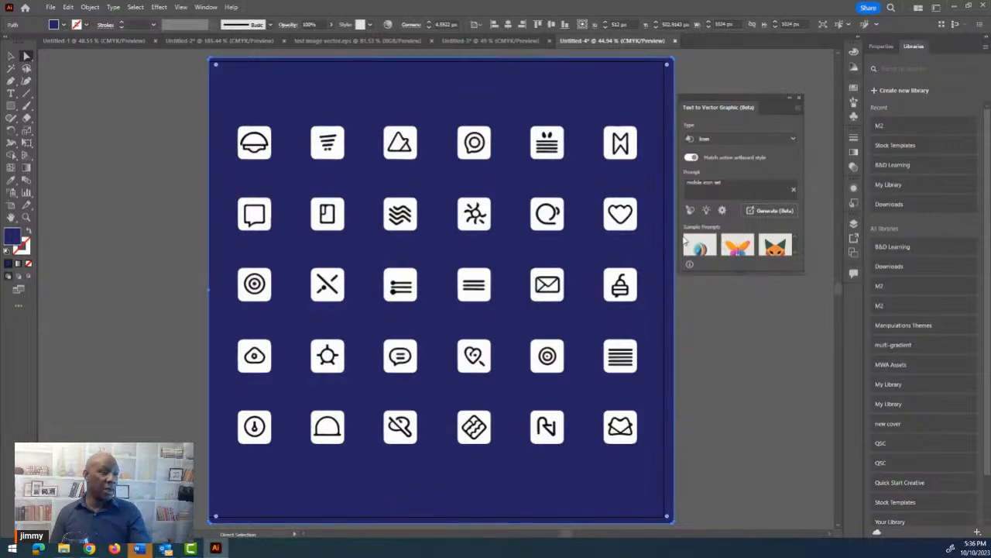
Step: Select the white rounded tile behind the burger-shaped icon, the first icon in the top row
click(258, 141)
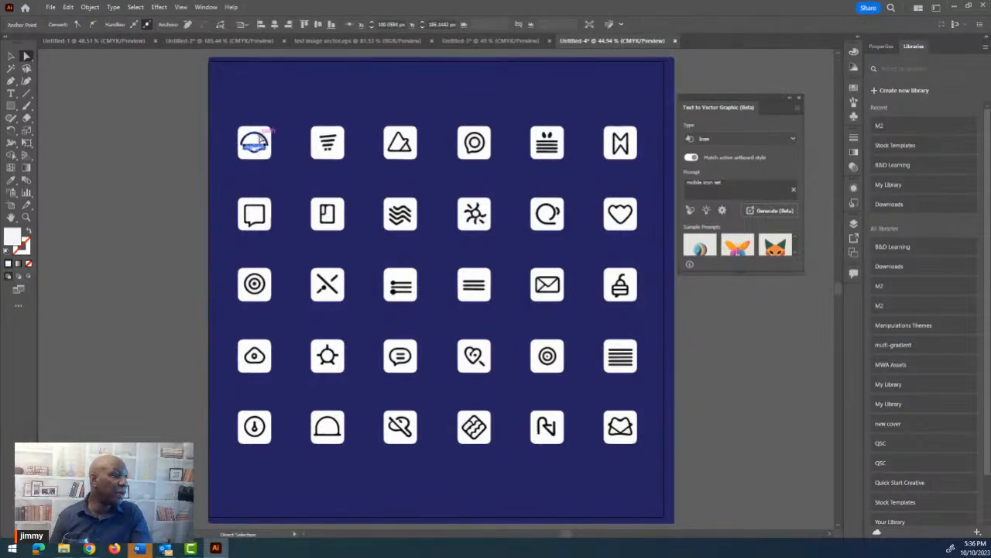
click(180, 163)
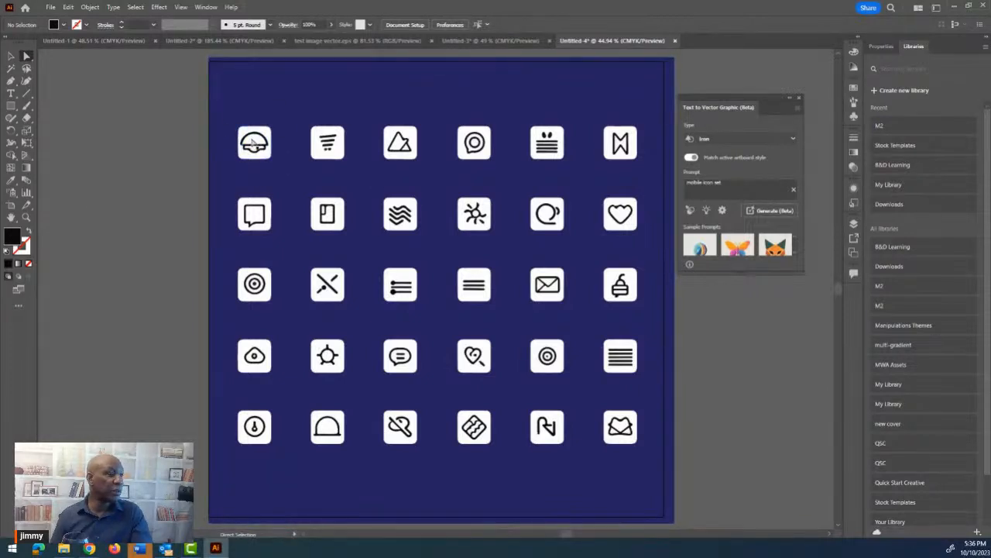
click(254, 143)
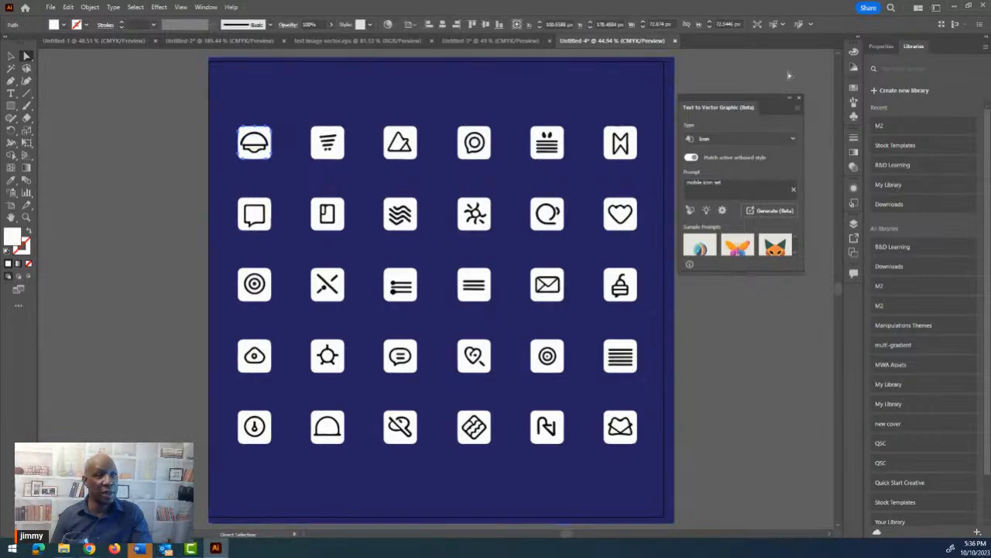
Step: Display the document's Layers panel and close the Text to Vector Graphic (Beta) panel covering it
click(204, 7)
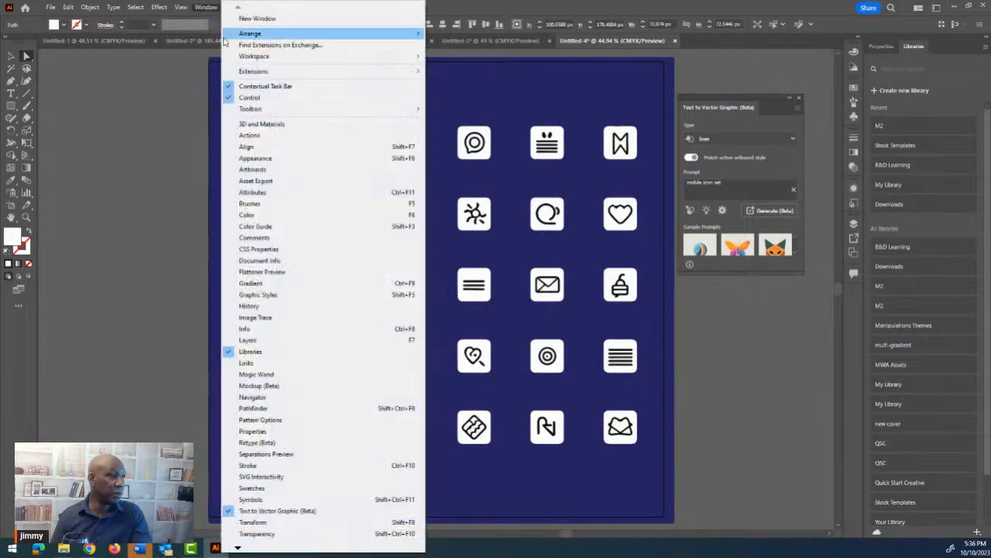
click(251, 341)
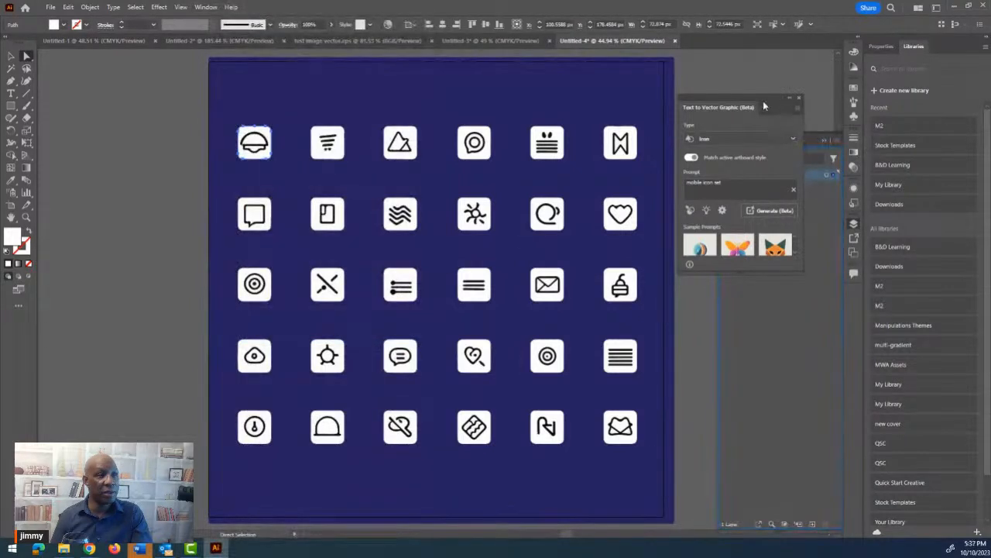
click(799, 100)
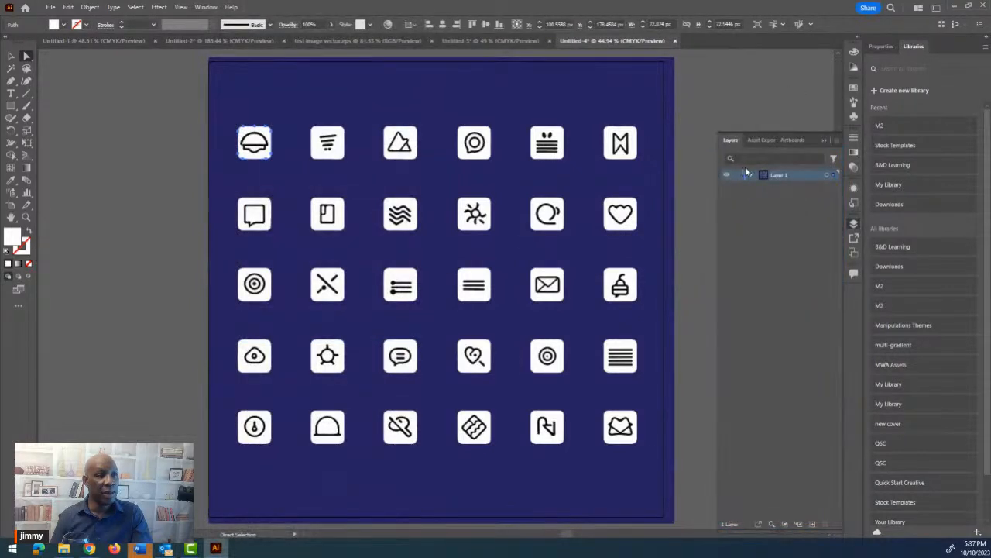
Step: Expand Layer 1 and its group in the layer list, and select the burger icon's lower filling and outline to locate their paths
click(752, 175)
click(762, 187)
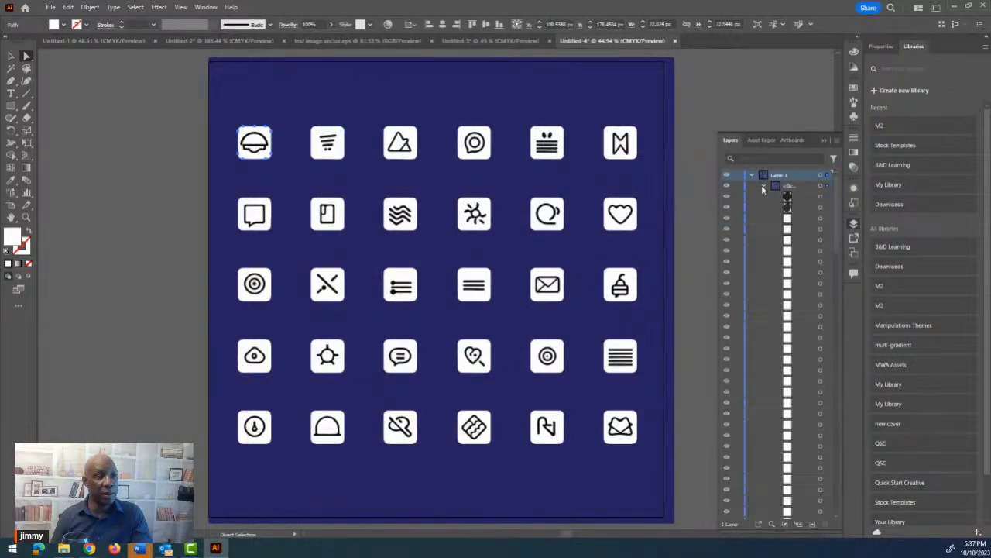
click(260, 153)
scroll(807, 241, down, 10)
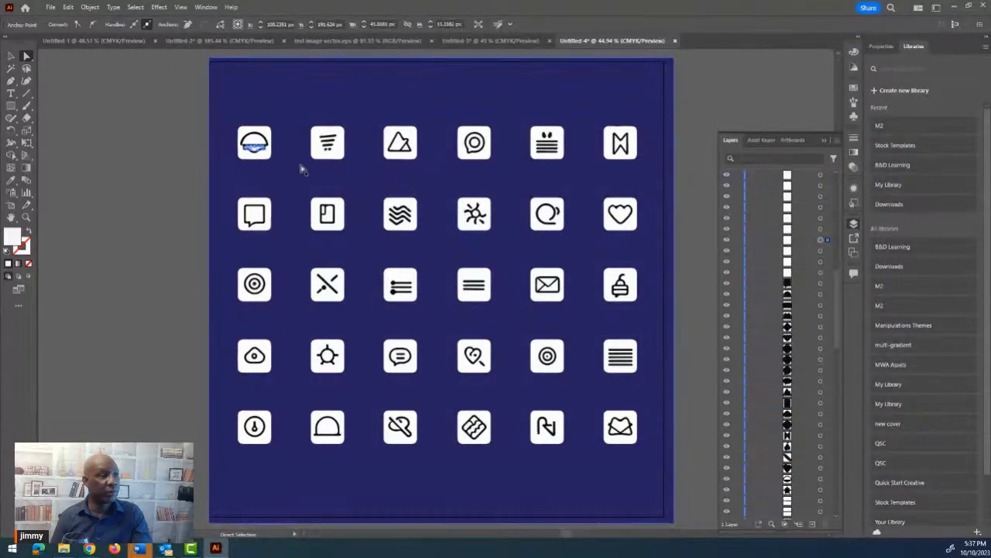
click(266, 142)
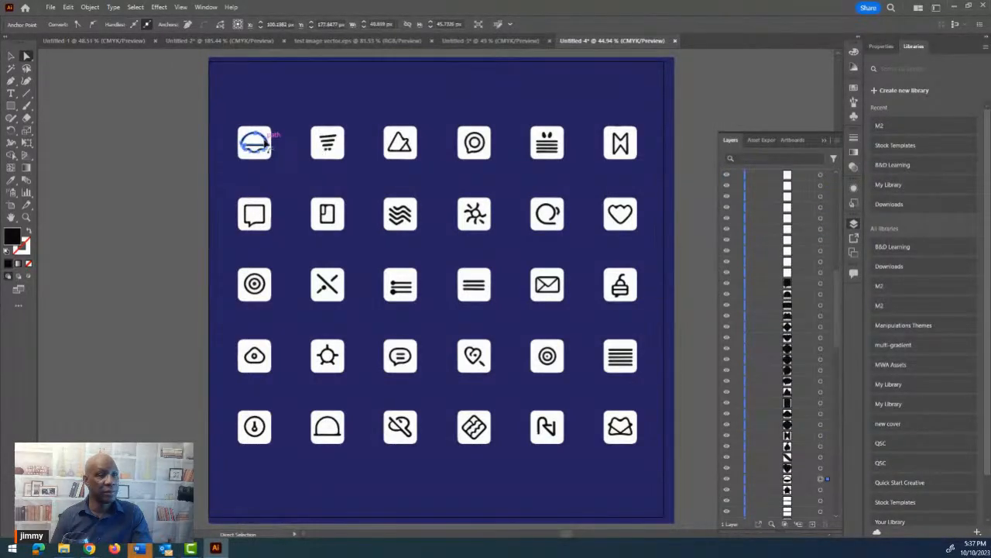
click(103, 144)
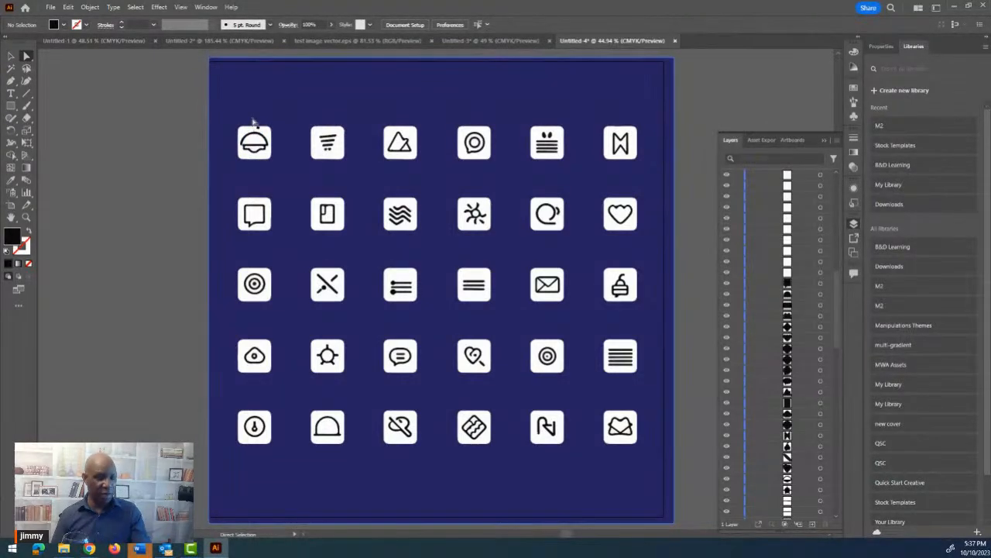
Step: Select the burger icon's black outline together with the white rounded tile behind it
drag(245, 124, 507, 130)
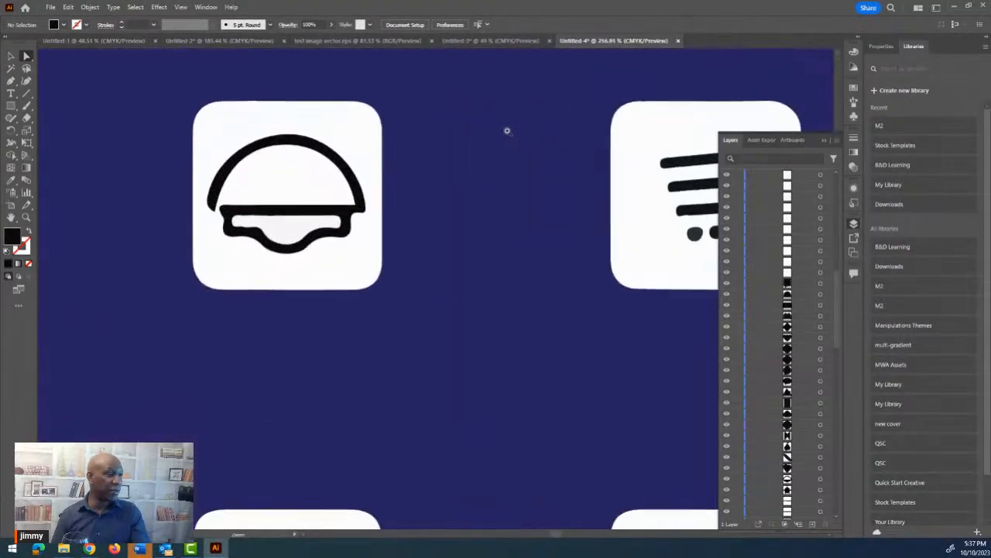
click(275, 145)
click(242, 152)
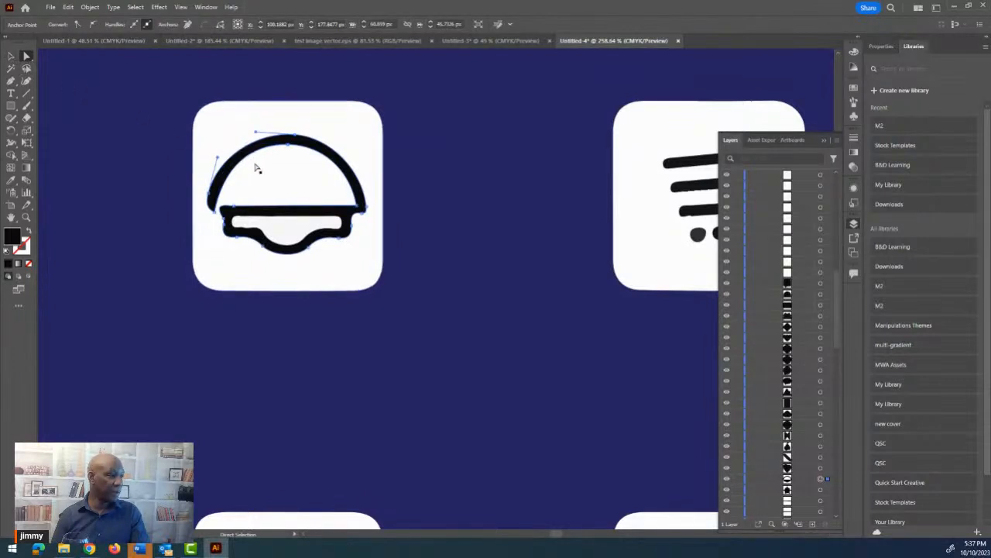
click(285, 215)
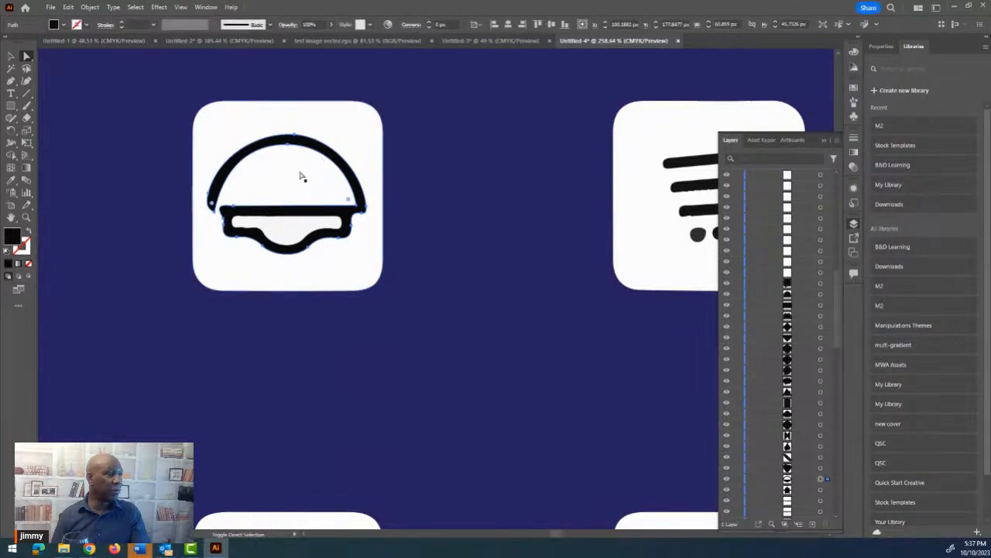
click(301, 177)
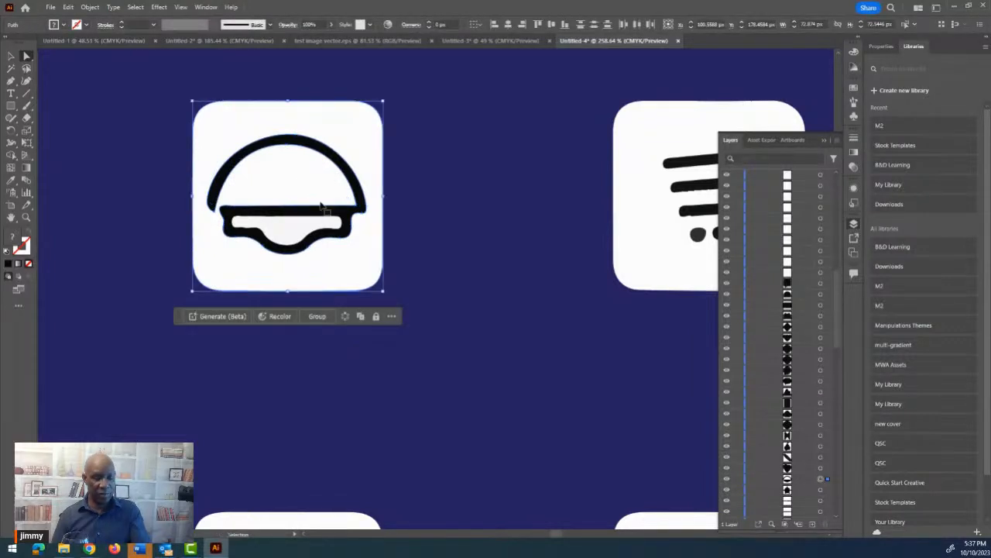
Step: Try to resize the selected burger icon and its tile, and undo back to the brighter blue background
key(ctrl+t)
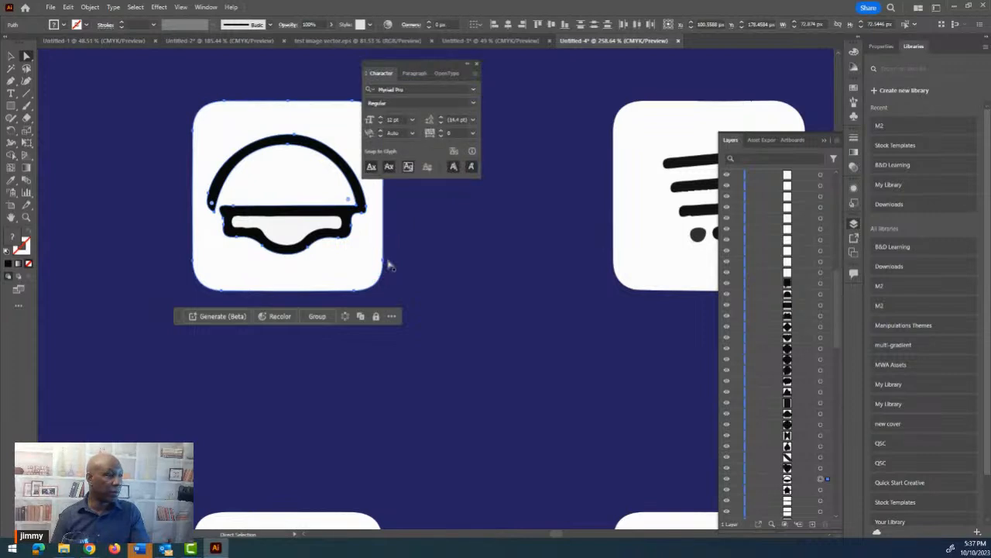
key(v)
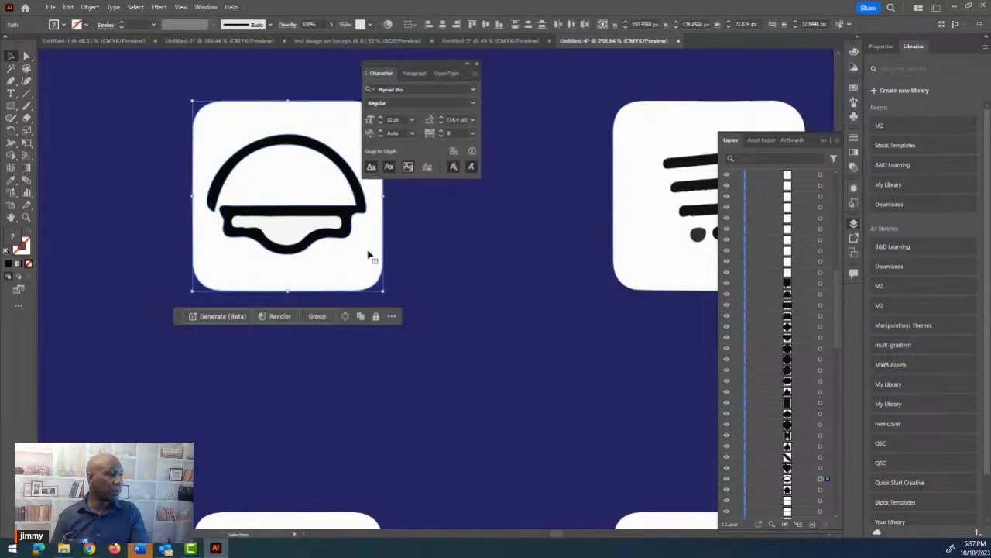
drag(385, 293, 416, 292)
click(416, 288)
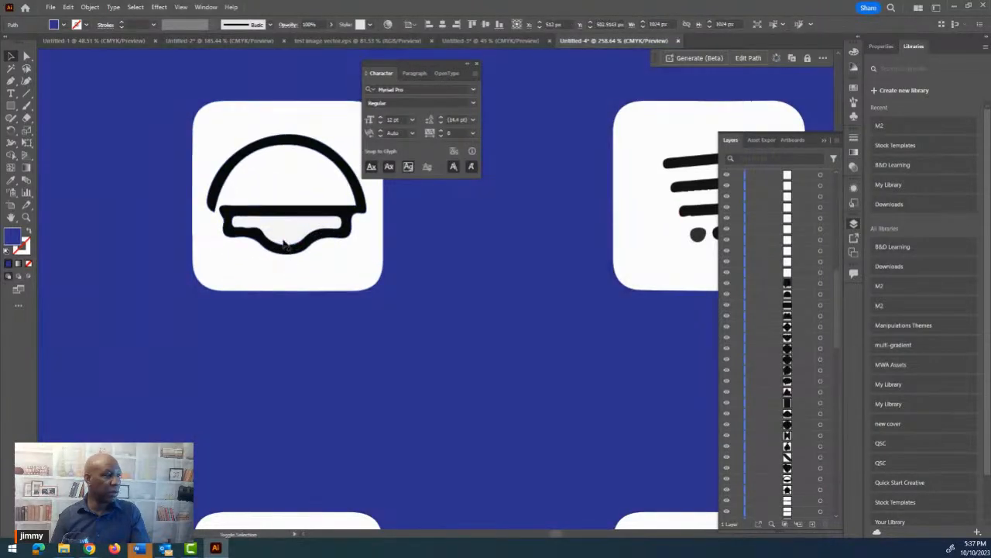
click(285, 243)
key(ctrl+z)
click(286, 242)
shift+click(258, 260)
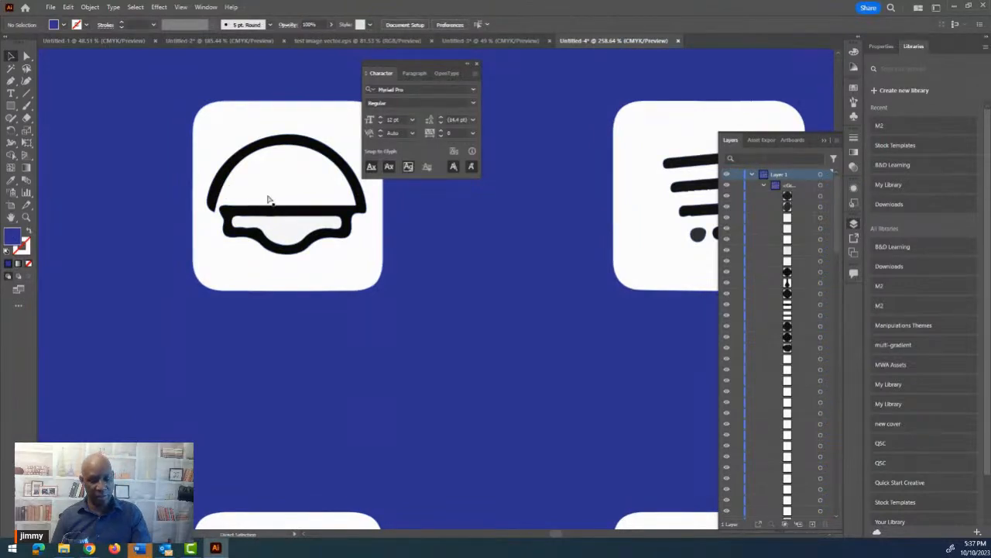
Step: Move the whole icon group to about X 523 px, Y 521 px and clear the selection
key(ctrl+t)
key(ctrl+t)
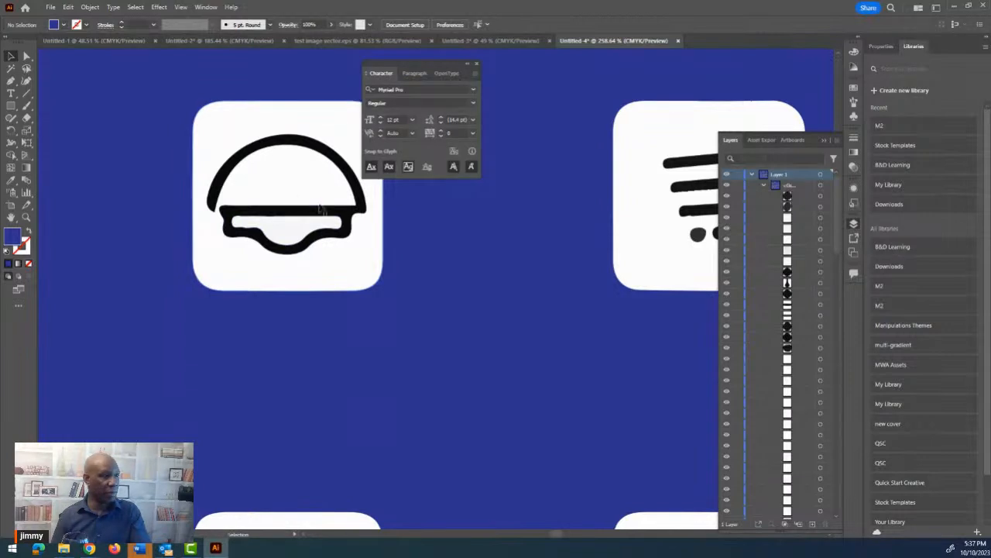
drag(106, 115, 155, 130)
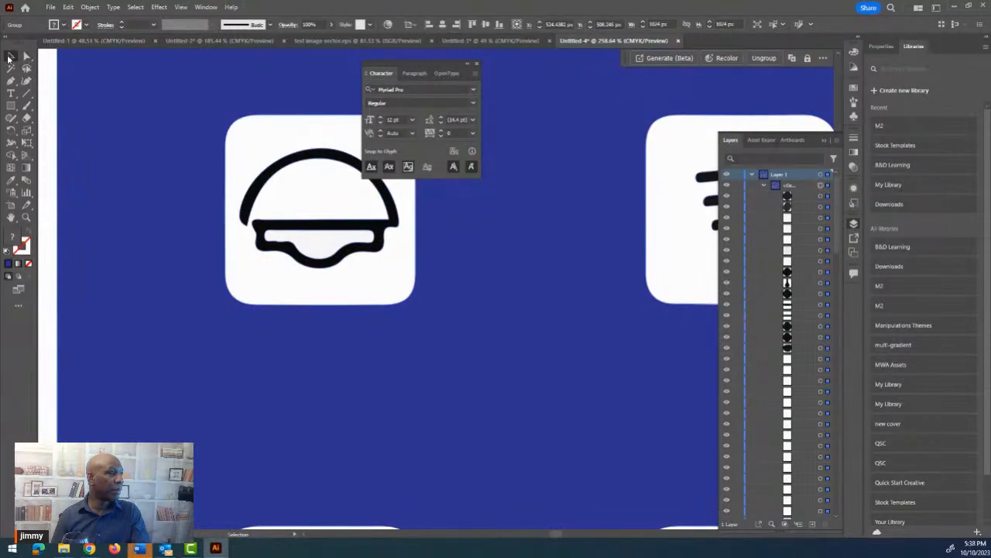
drag(131, 108, 130, 135)
drag(375, 182, 142, 204)
drag(226, 206, 47, 220)
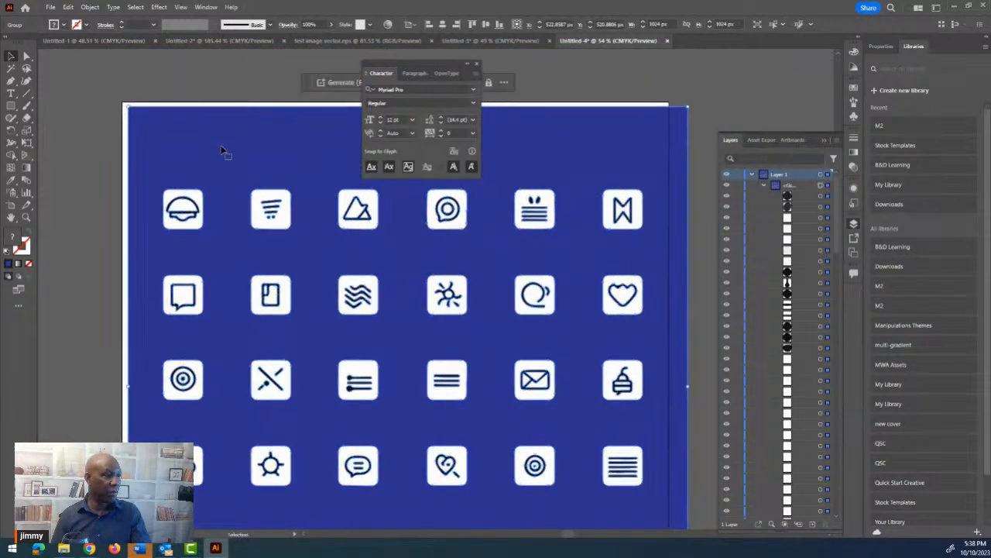
click(26, 107)
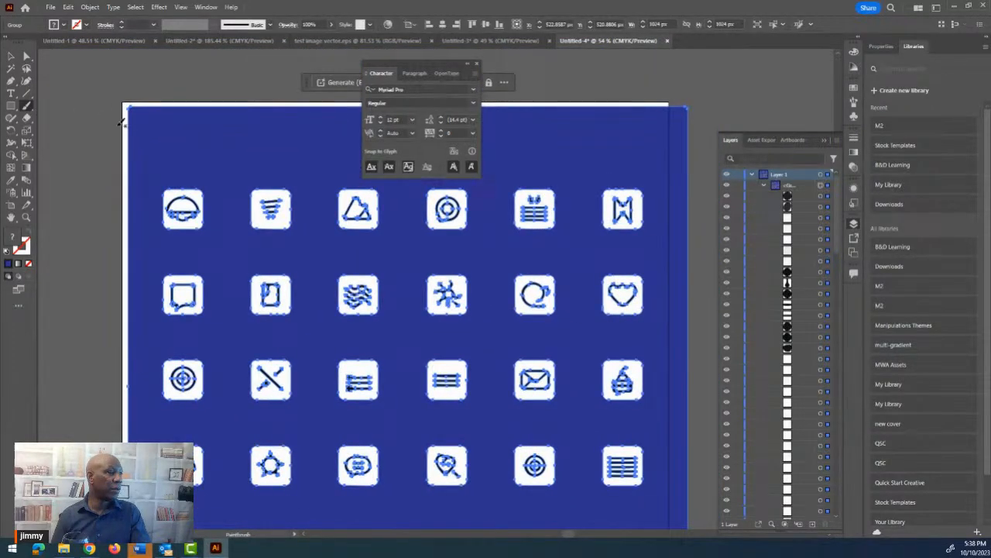
key(v)
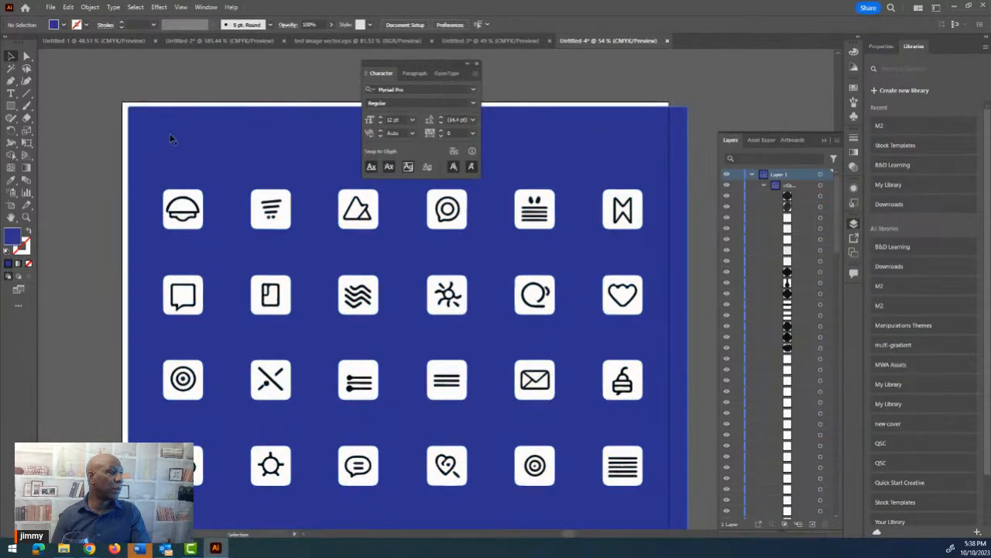
Step: Isolate the icon group, move its blue background shape to about X 512 px, Y 503 px, and lock that path
double_click(172, 138)
mouse_move(184, 130)
mouse_down()
mouse_move(90, 214)
mouse_move(48, 199)
mouse_move(181, 196)
mouse_move(99, 127)
mouse_move(182, 119)
mouse_up()
scroll(813, 310, down, 10)
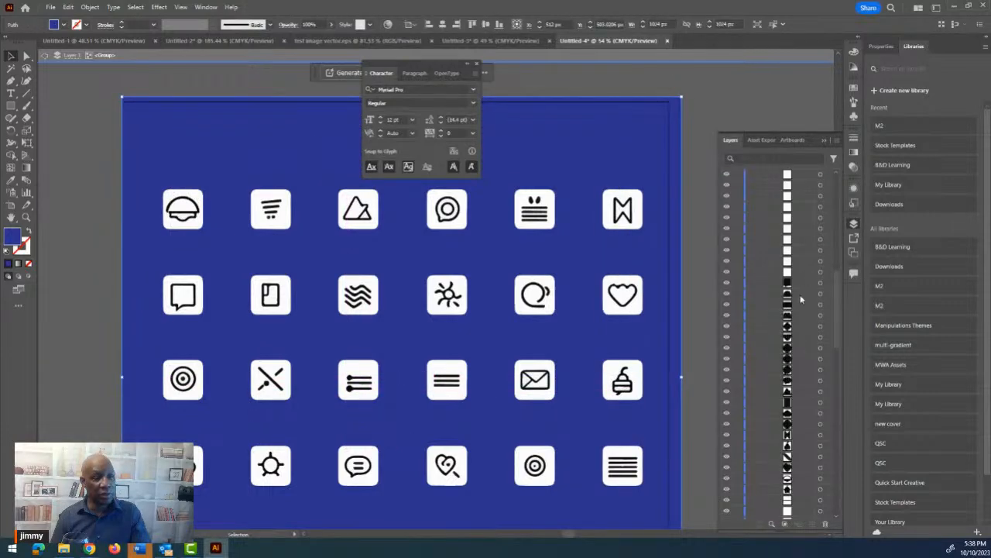
scroll(818, 377, down, 3)
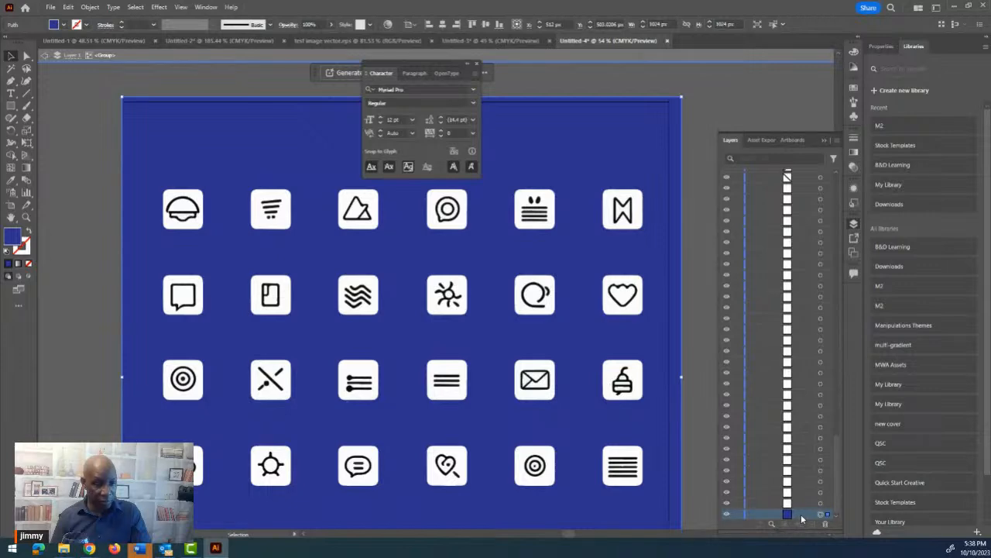
click(738, 515)
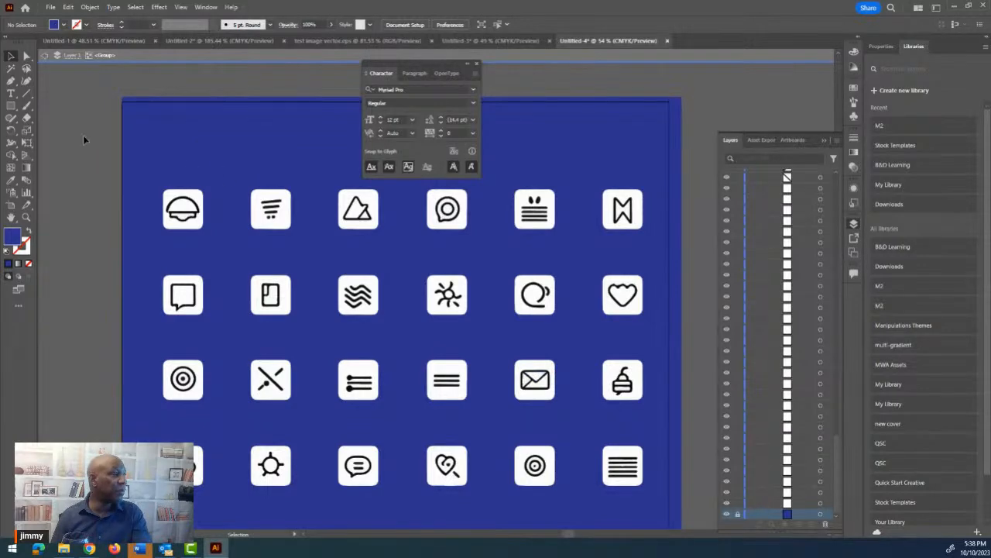
Step: Leave the group's isolation mode, close the Character panel and deselect the artwork
click(45, 55)
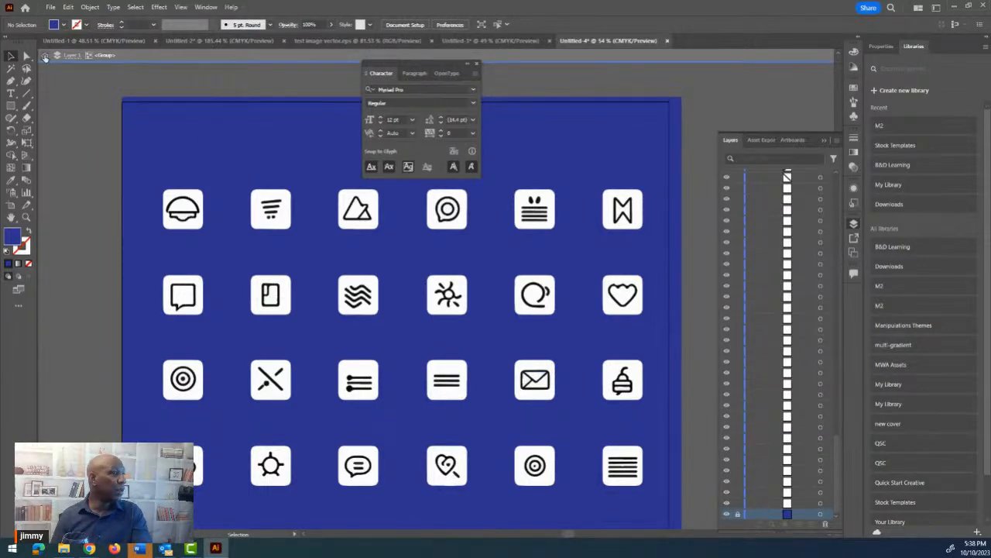
drag(146, 184, 214, 239)
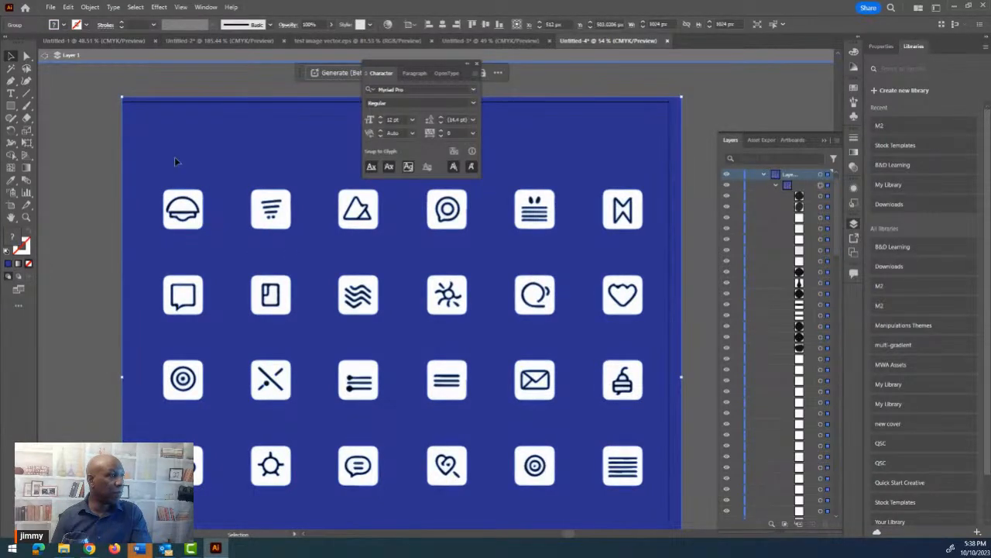
click(78, 94)
click(44, 55)
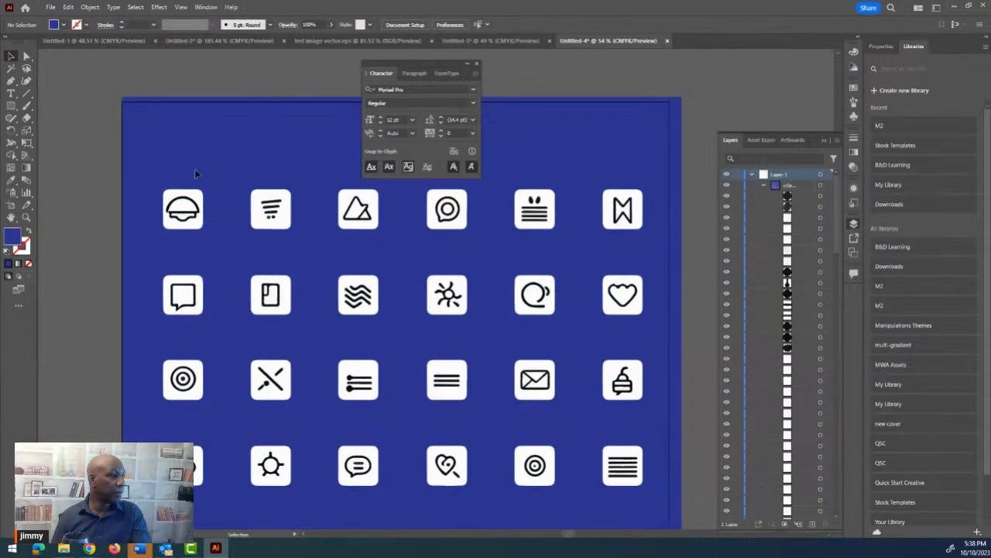
click(224, 246)
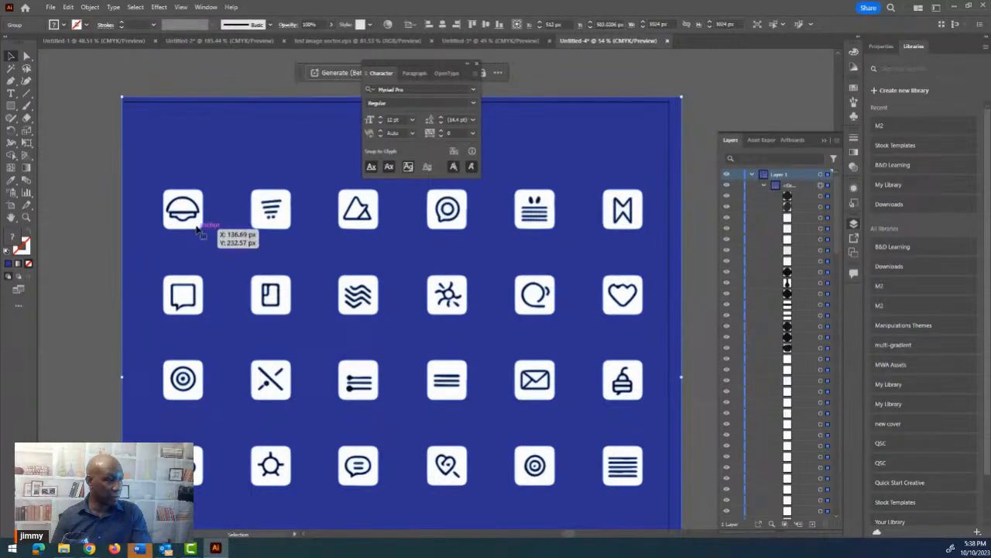
key(a)
key(ctrl+t)
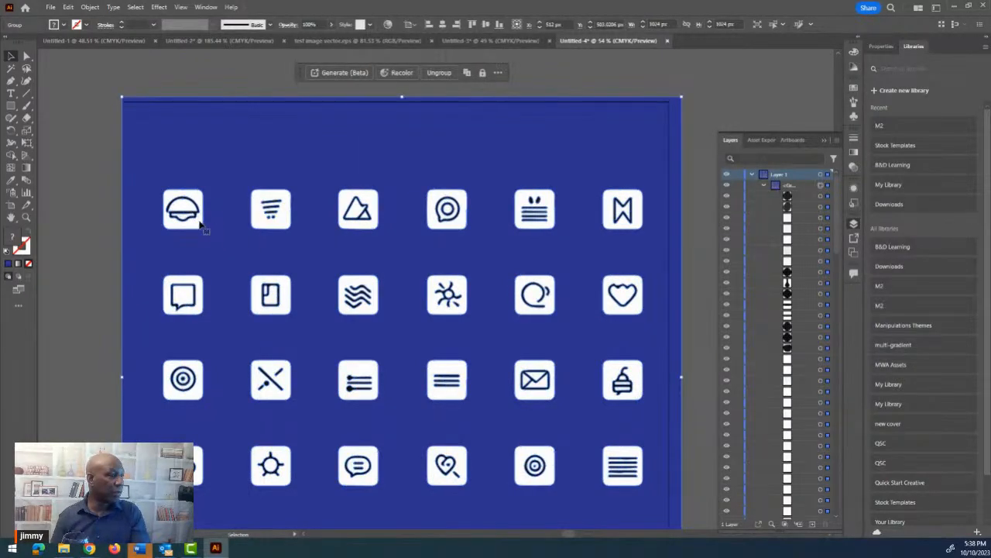
click(85, 161)
Step: Hide the locked blue background path at the end of the group's layer list
scroll(826, 488, down, 10)
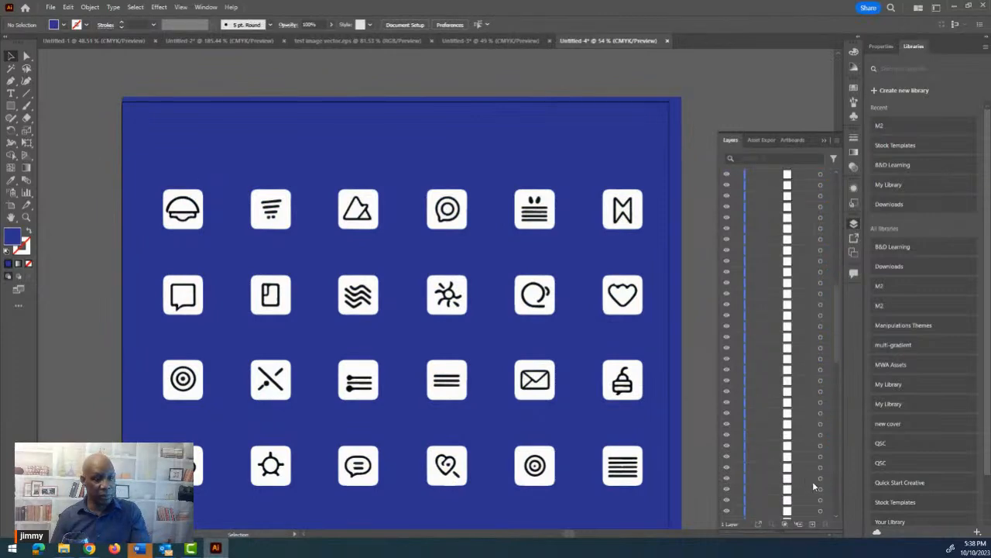
scroll(825, 488, down, 3)
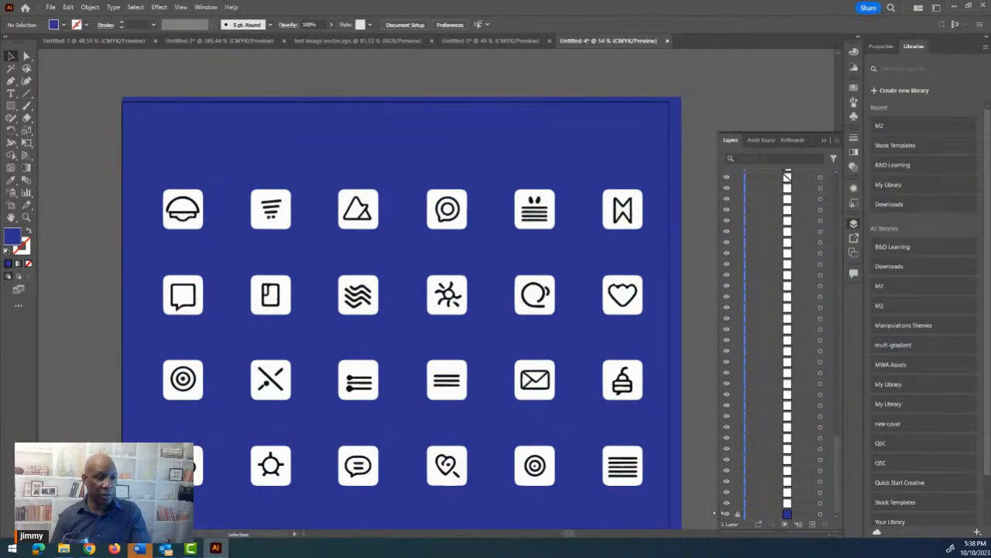
click(727, 514)
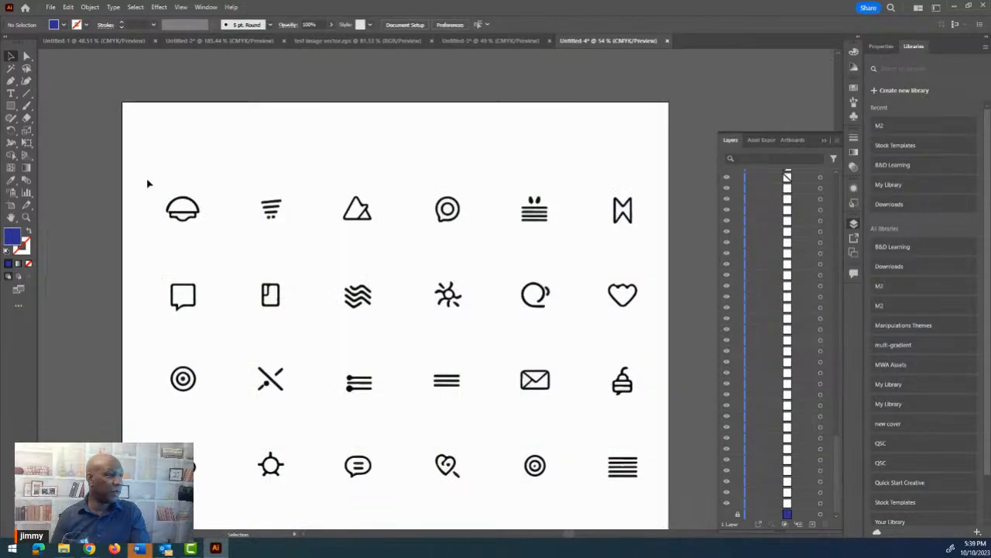
Step: Select only the burger icon with its white tile, the first icon in the top row, using Direct Selection
drag(168, 186, 222, 246)
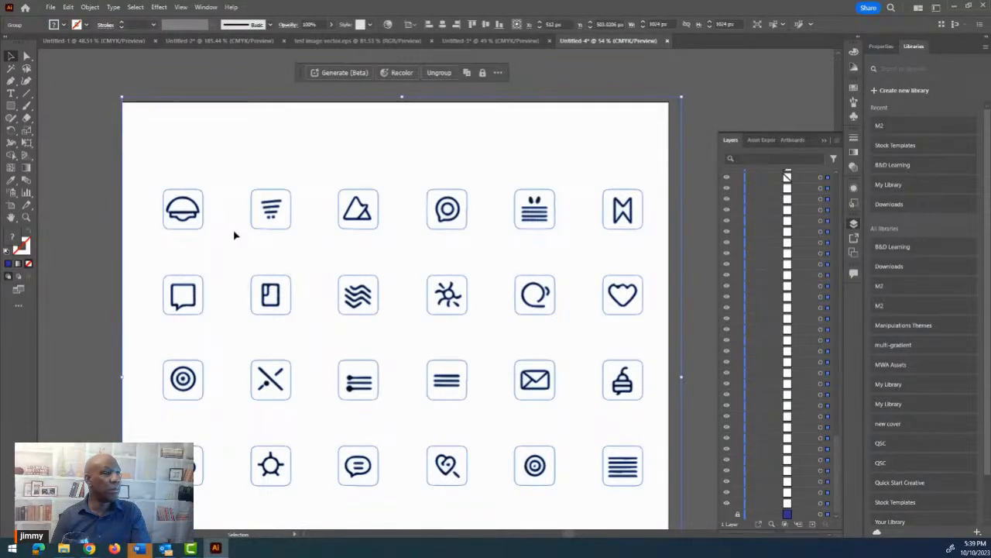
scroll(760, 270, up, 15)
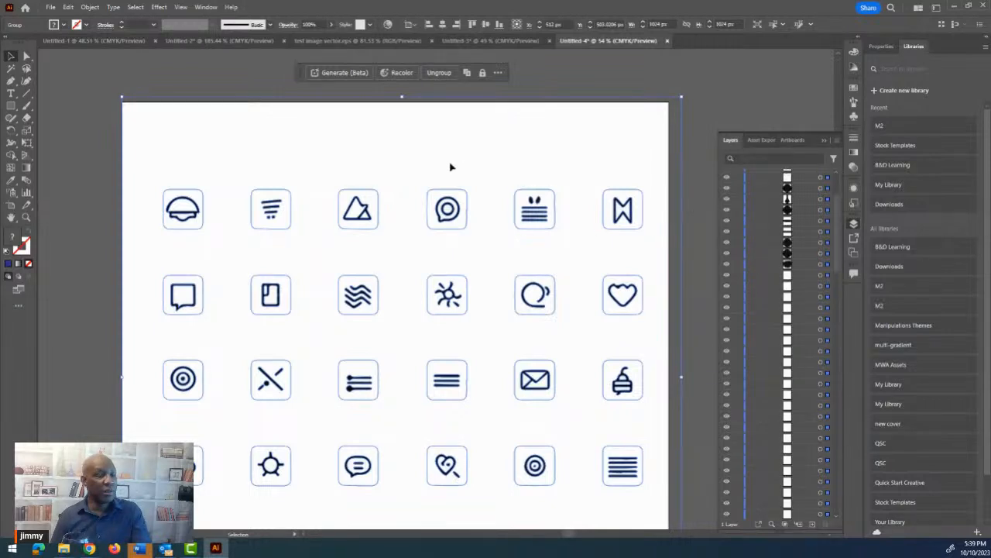
scroll(457, 166, up, 2)
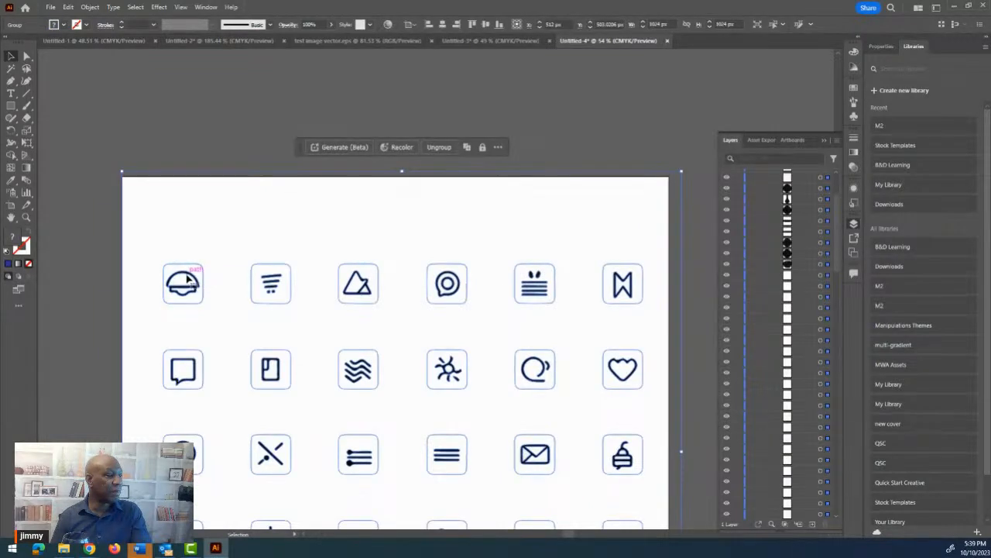
click(26, 56)
click(41, 173)
drag(144, 252, 220, 291)
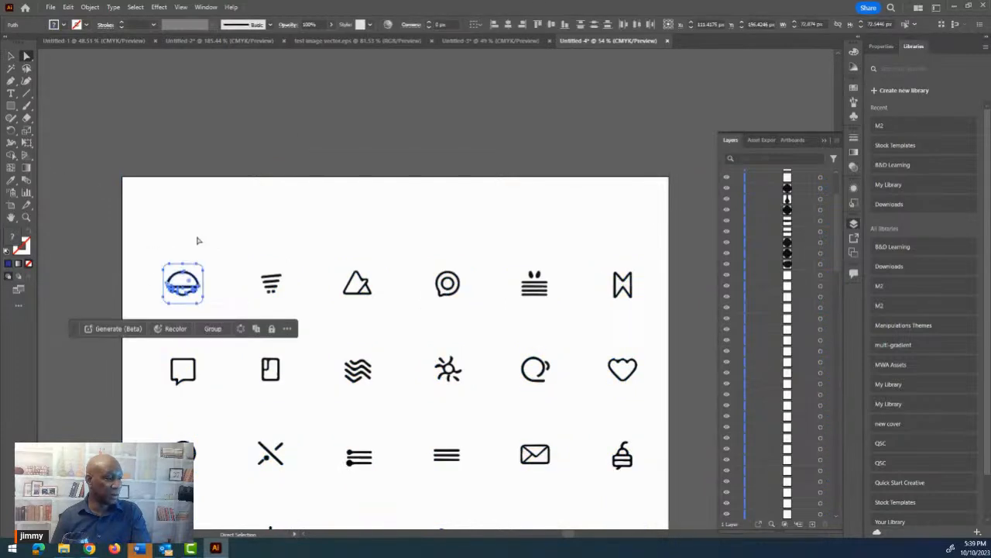
key(ctrl+t)
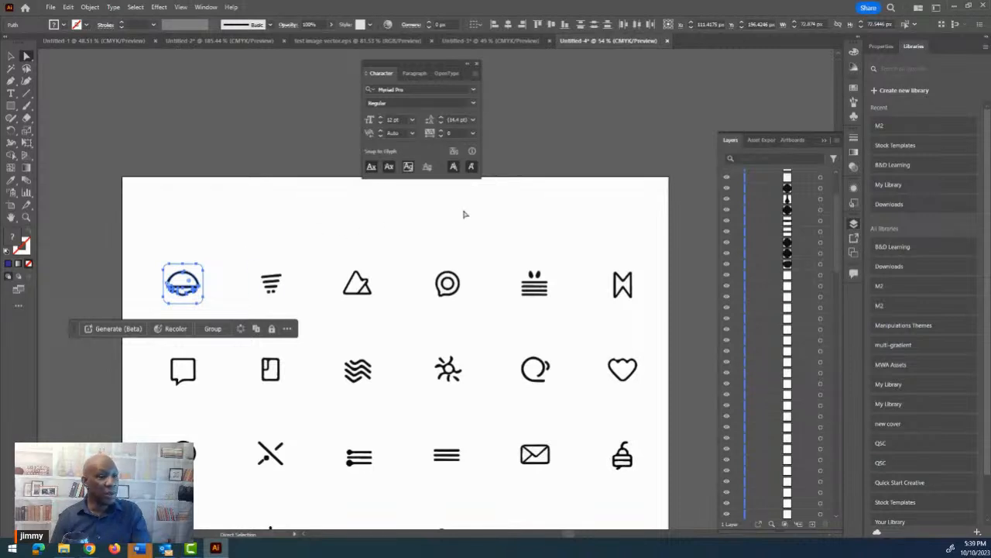
Step: Examine the Layers list to locate the selected burger icon's paths within the Layer 1 group
scroll(821, 240, down, 10)
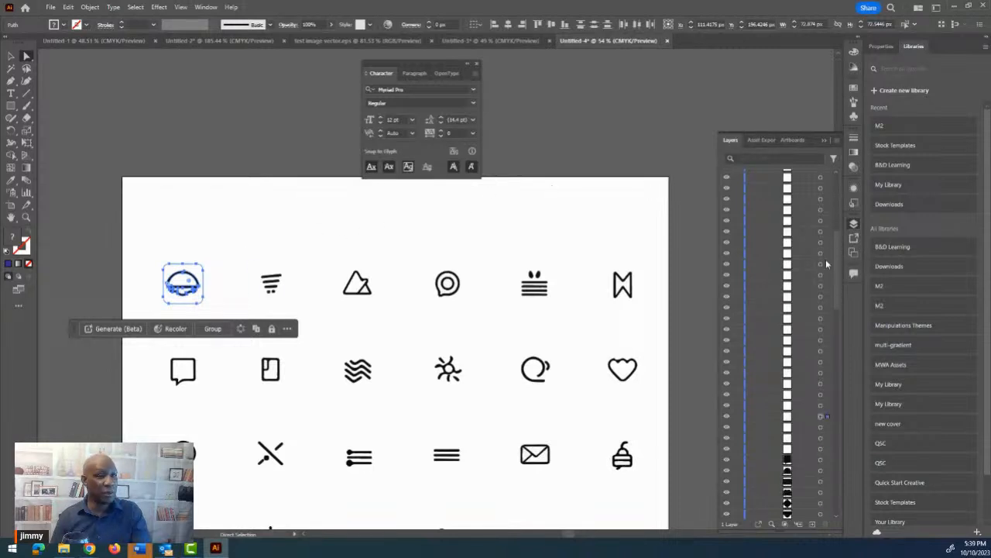
scroll(839, 271, down, 3)
scroll(815, 377, up, 5)
scroll(816, 326, up, 3)
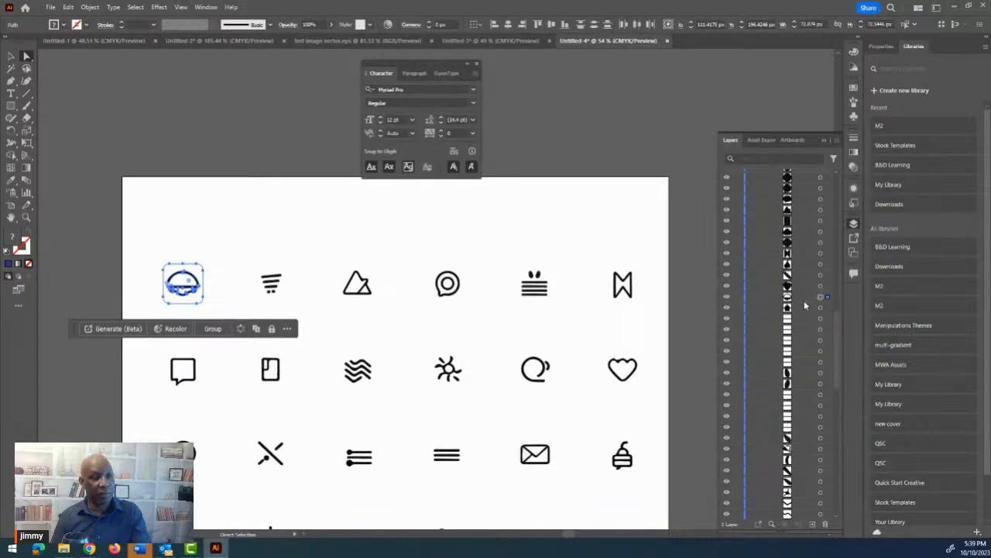
click(802, 301)
scroll(806, 303, up, 3)
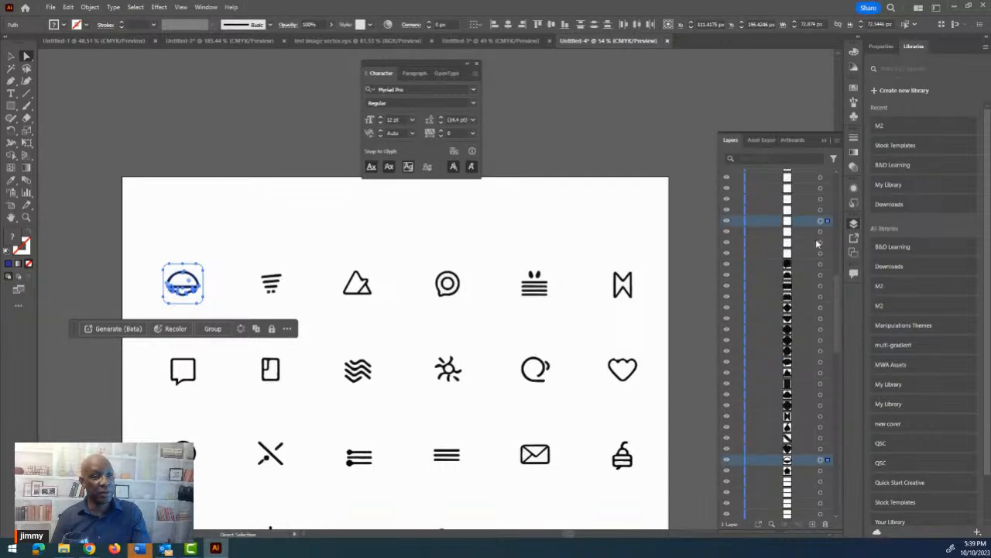
scroll(813, 240, up, 4)
scroll(802, 279, down, 3)
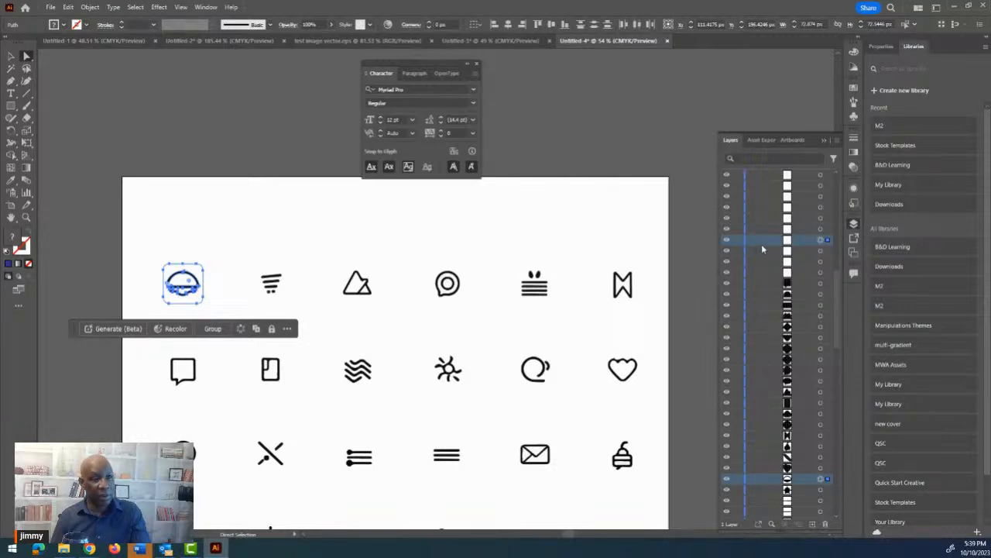
scroll(781, 219, up, 3)
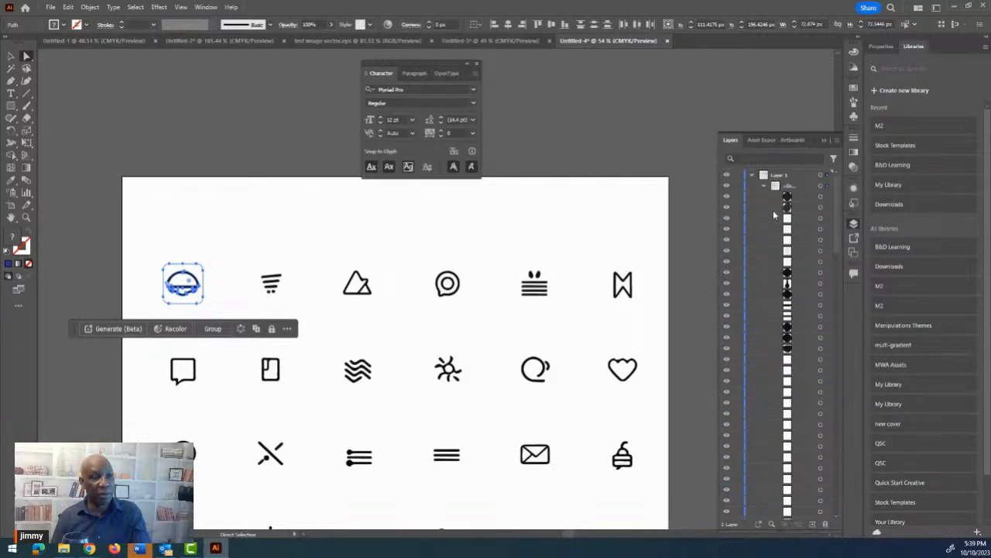
scroll(769, 216, down, 5)
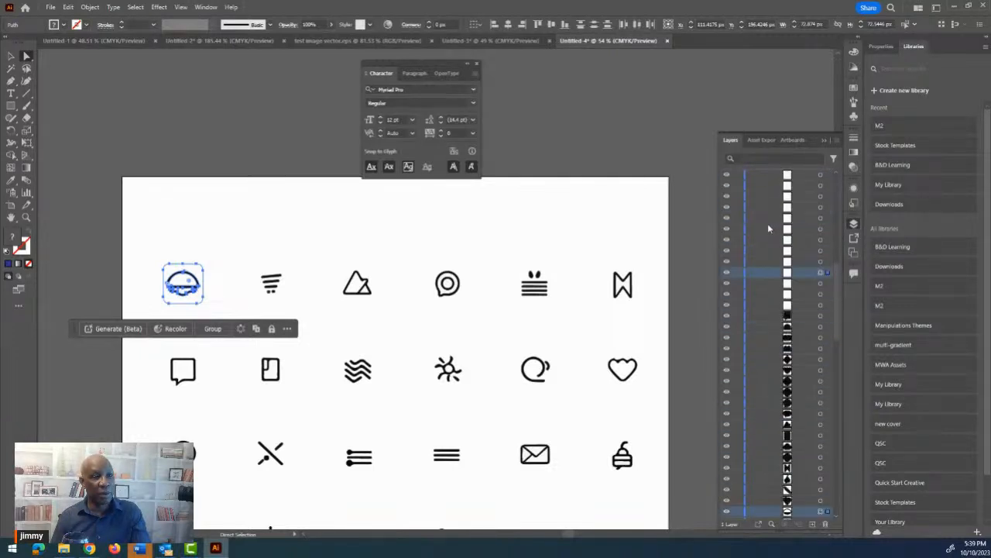
scroll(765, 259, up, 5)
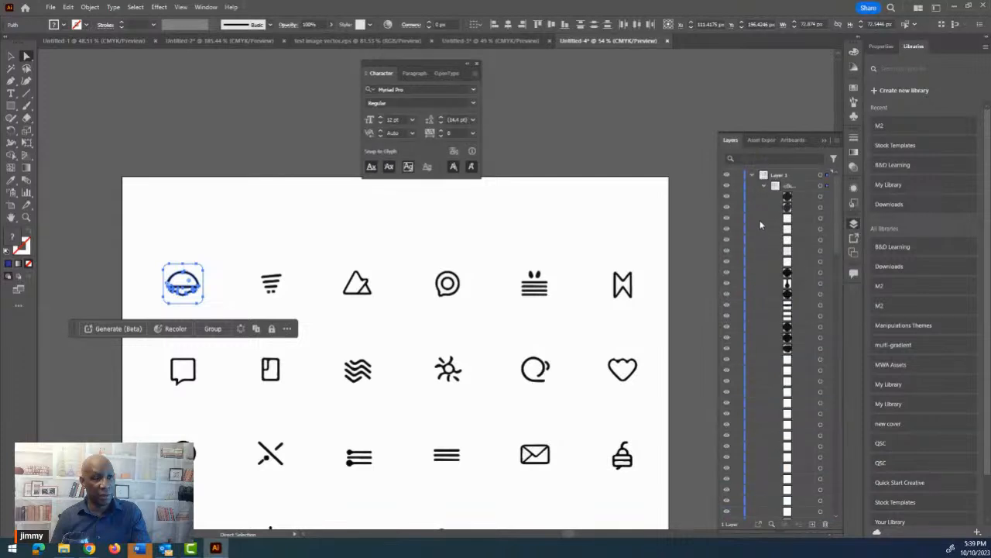
Step: Create a new layer directly above Layer 1
click(801, 179)
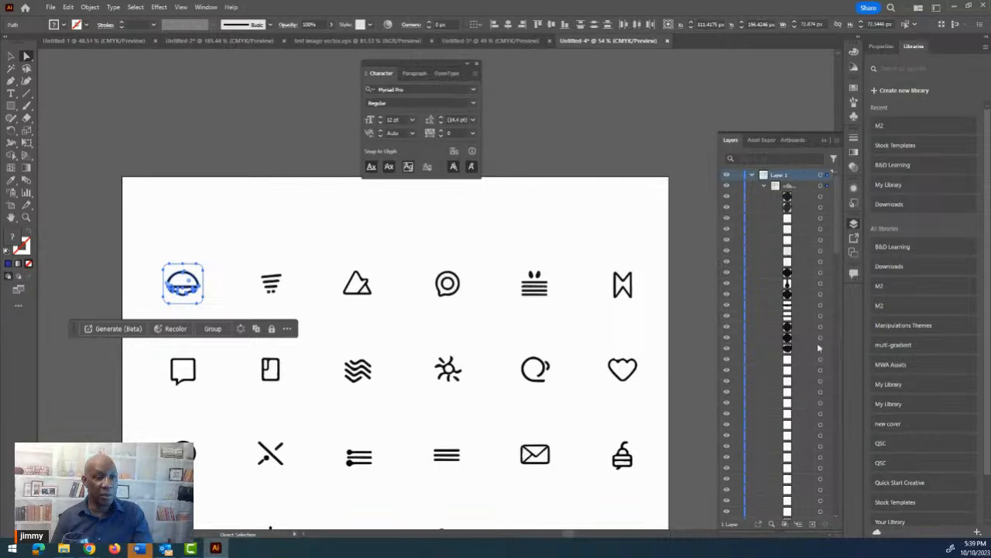
click(812, 524)
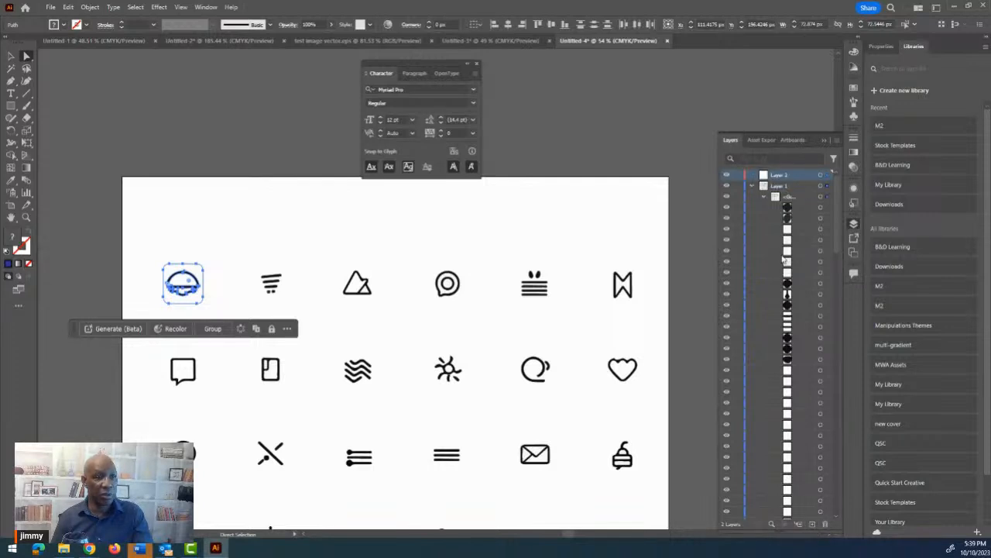
Step: Select the burger icon's three paths in the Layer 1 group and move them into Layer 2
scroll(782, 248, down, 5)
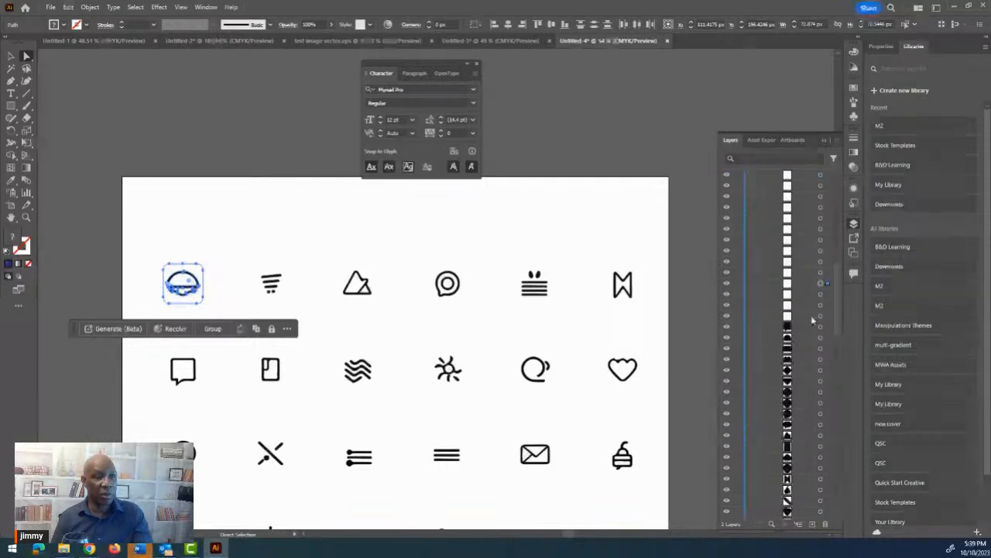
scroll(811, 302, up, 5)
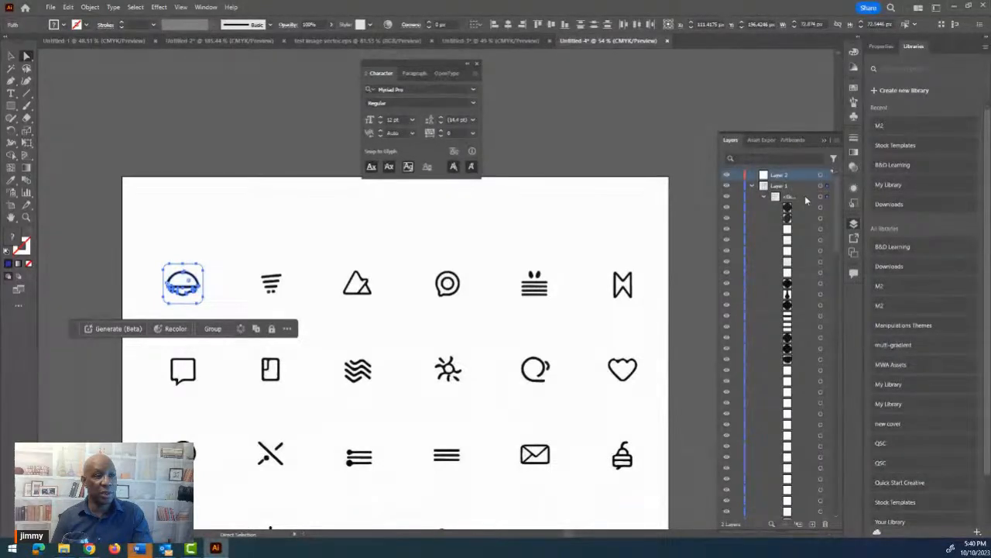
scroll(812, 232, down, 5)
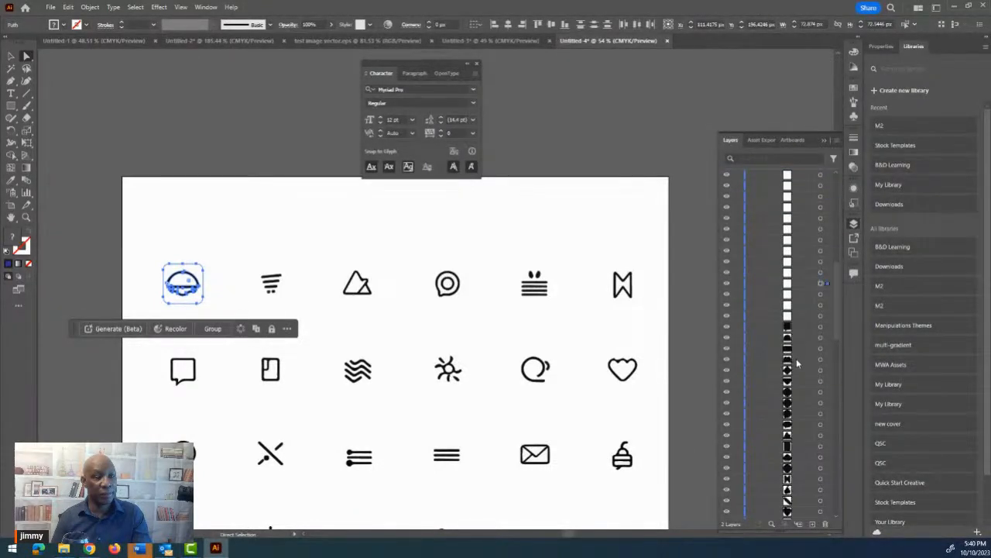
click(807, 285)
scroll(812, 359, down, 5)
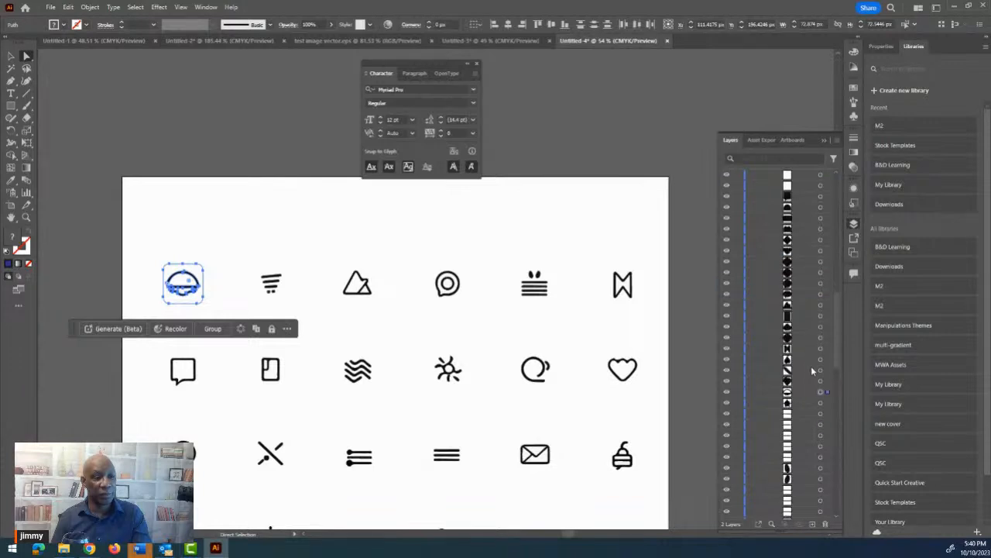
scroll(806, 398, down, 5)
scroll(808, 413, down, 5)
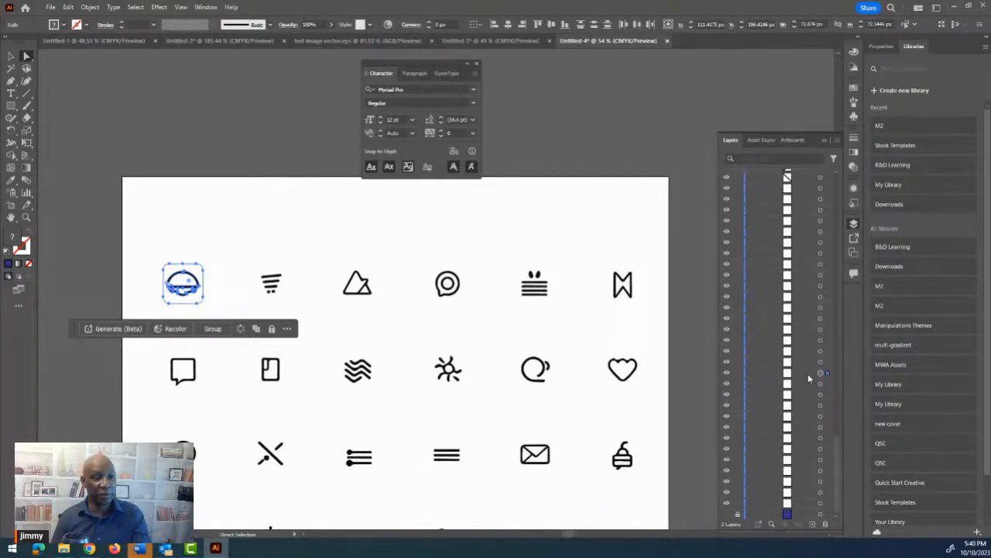
click(804, 375)
scroll(821, 340, up, 12)
click(812, 265)
scroll(810, 279, up, 10)
scroll(812, 280, up, 3)
scroll(804, 433, down, 8)
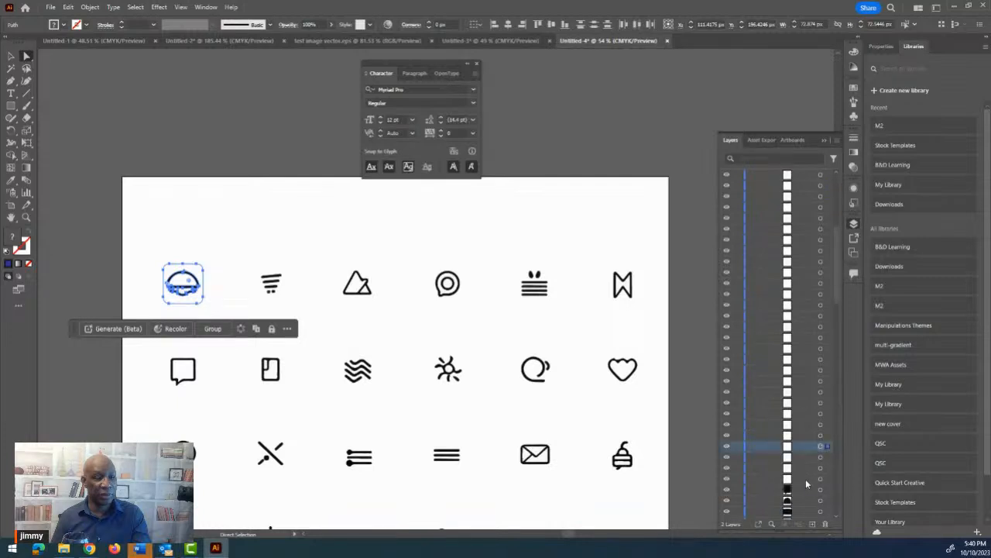
drag(806, 385, 787, 178)
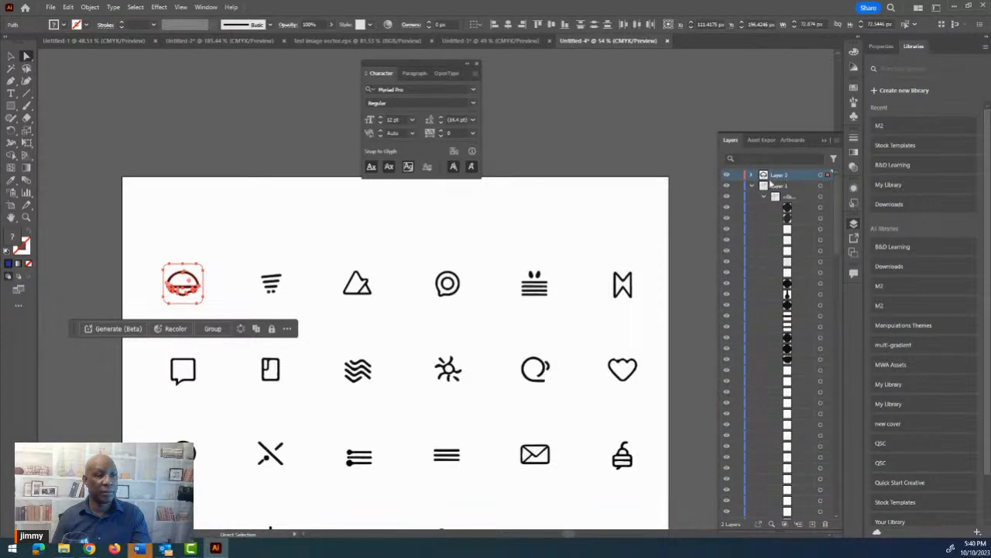
Step: Inspect the contents of Layer 2, check its artwork by hiding and showing the layer, and collapse it again
click(750, 175)
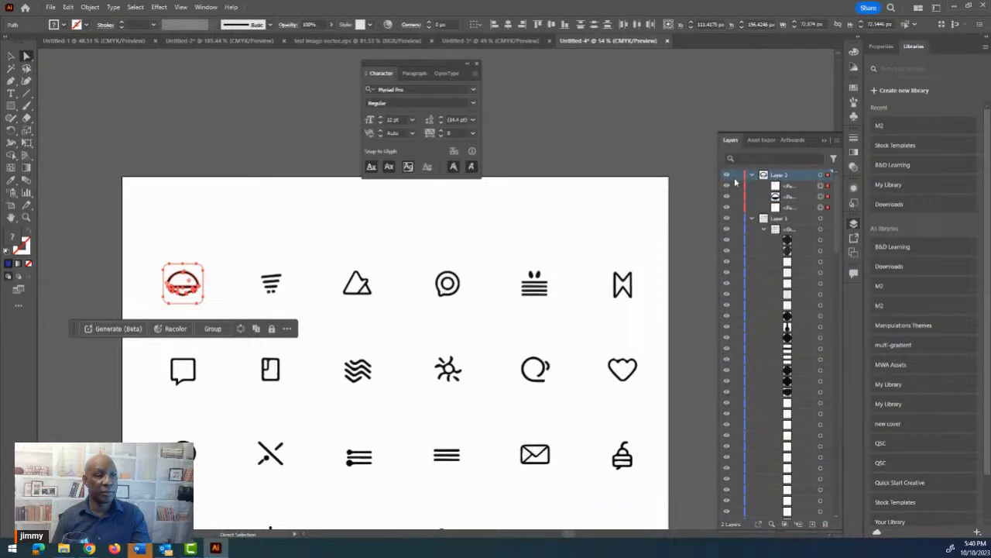
click(726, 177)
click(726, 176)
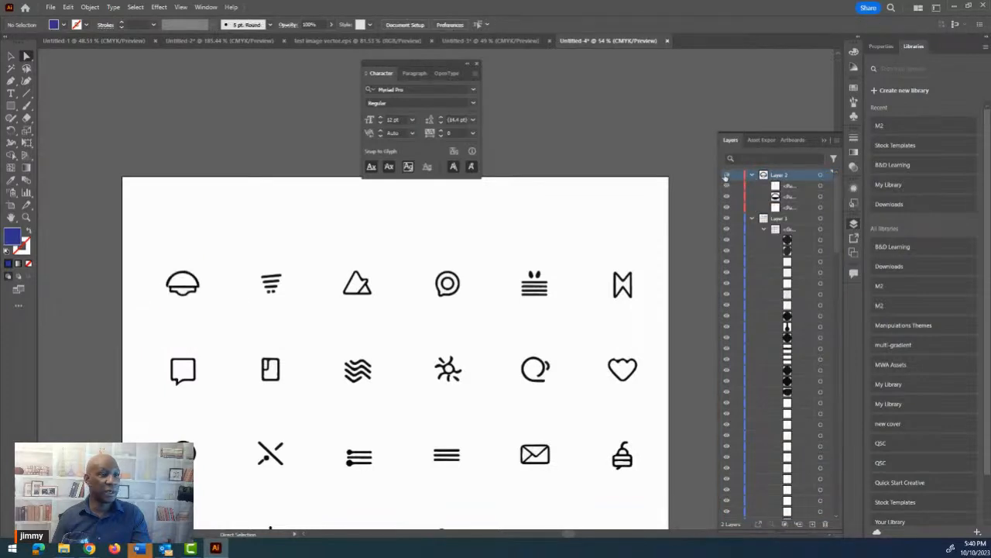
click(751, 176)
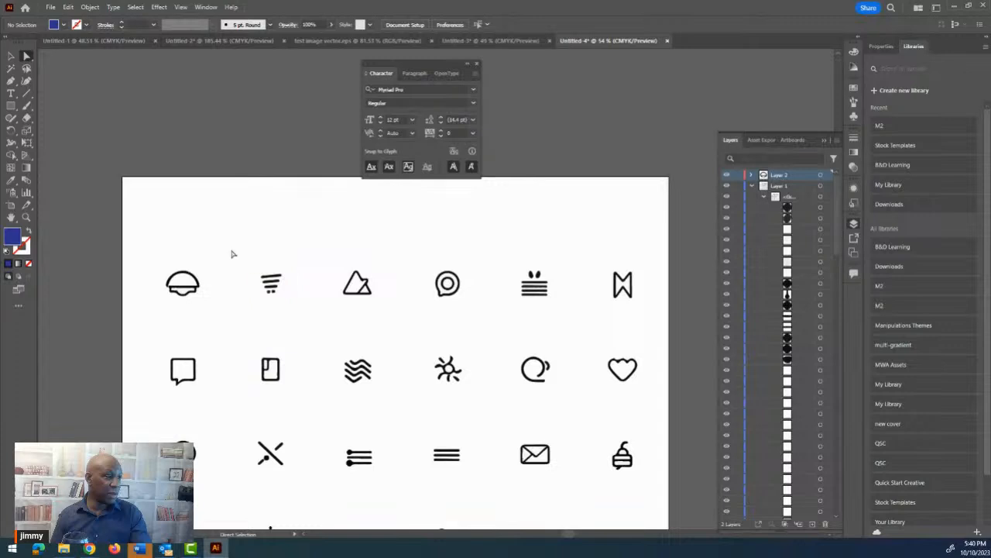
Step: Select the funnel-shaped line icon, second in the top row, with its white tile and add a new layer above Layer 2
drag(234, 254, 313, 316)
click(799, 175)
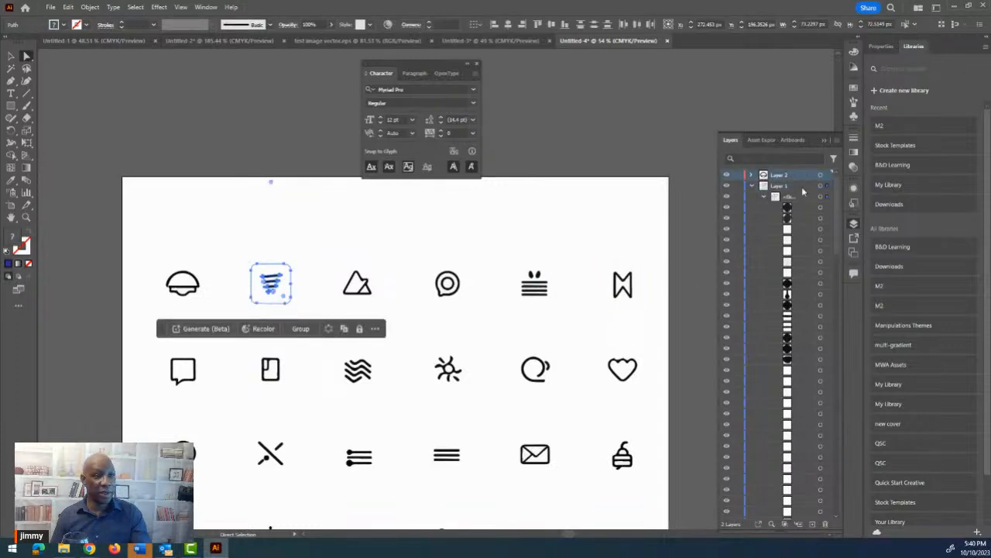
click(812, 525)
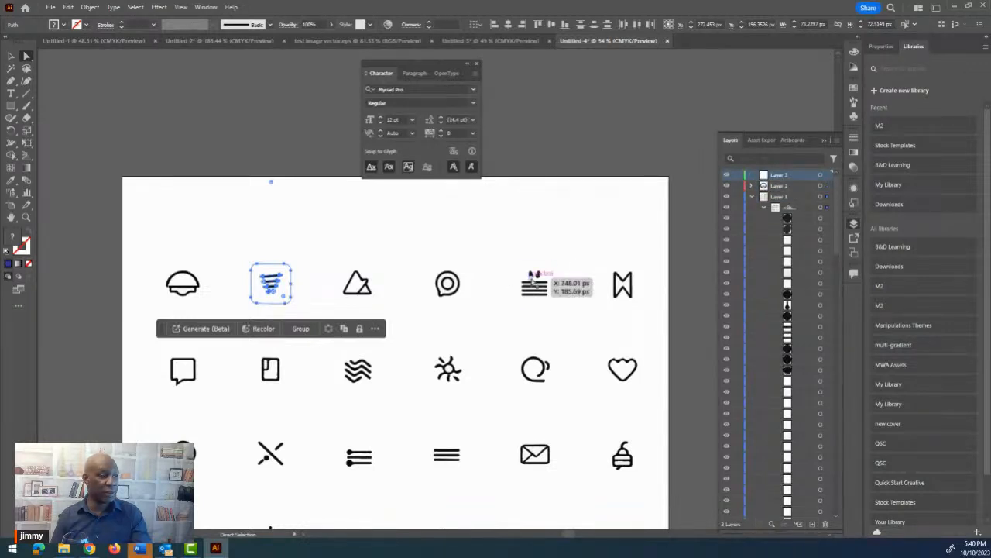
Step: Select the funnel-shaped icon's paths and white tile path in the Layer 1 group and move them into Layer 3
scroll(821, 299, down, 5)
scroll(824, 322, down, 5)
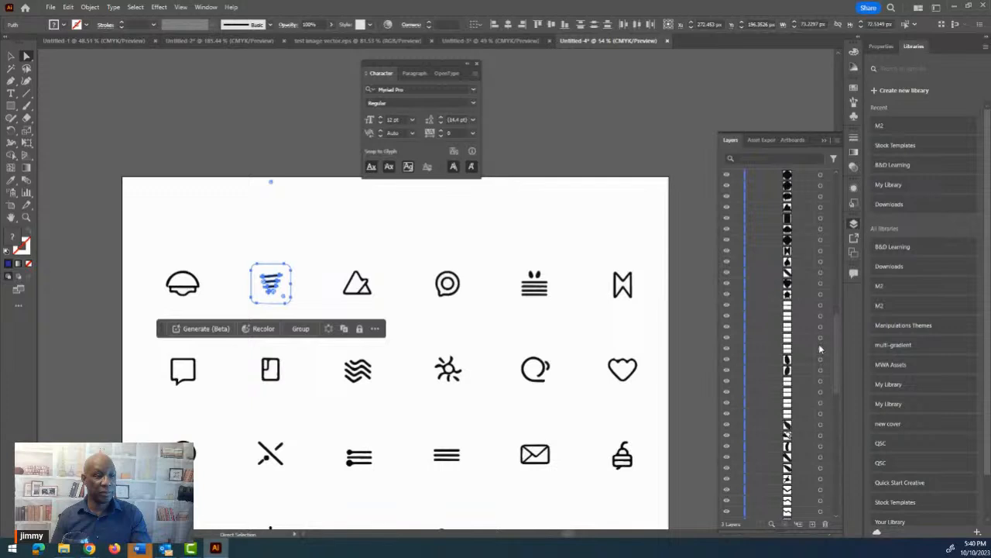
scroll(805, 383, up, 3)
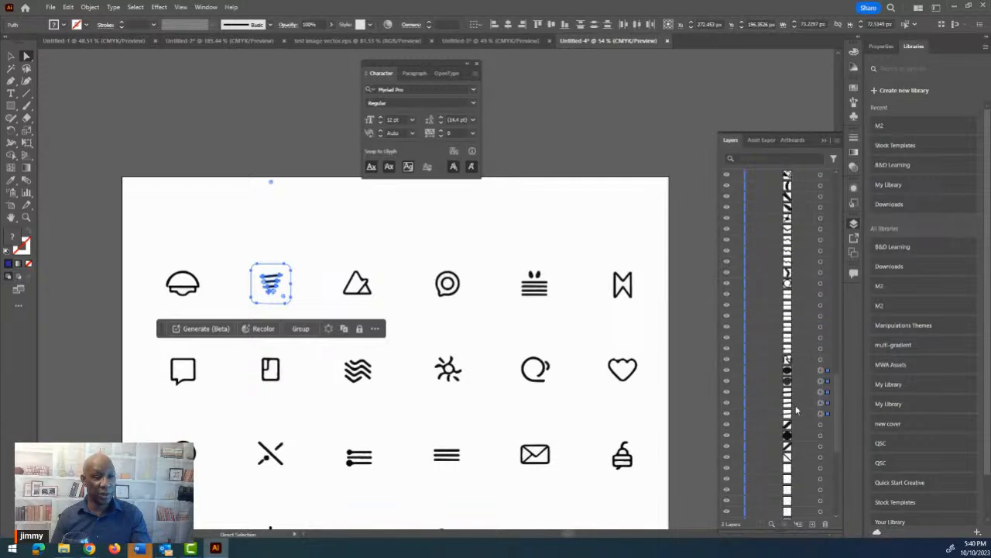
click(802, 413)
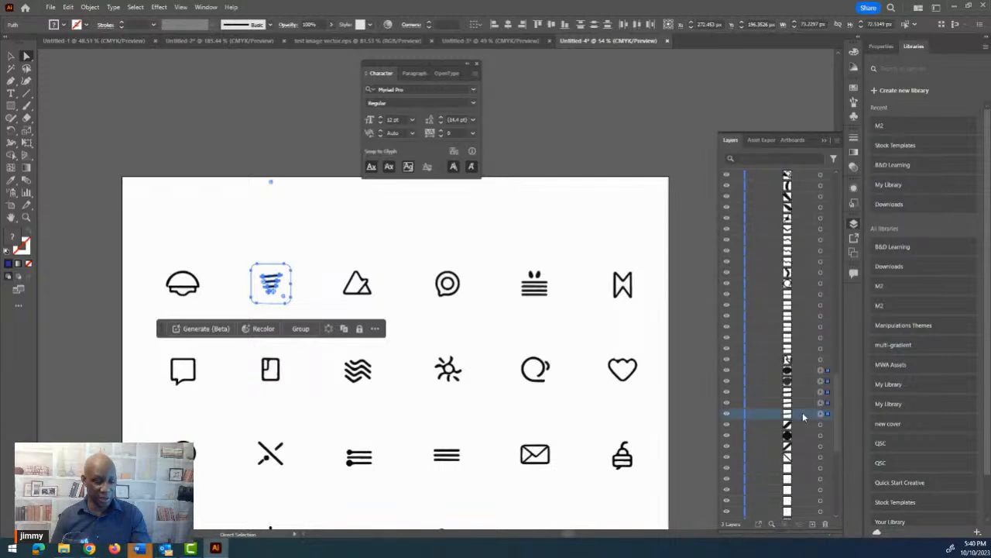
shift+click(803, 404)
shift+click(803, 393)
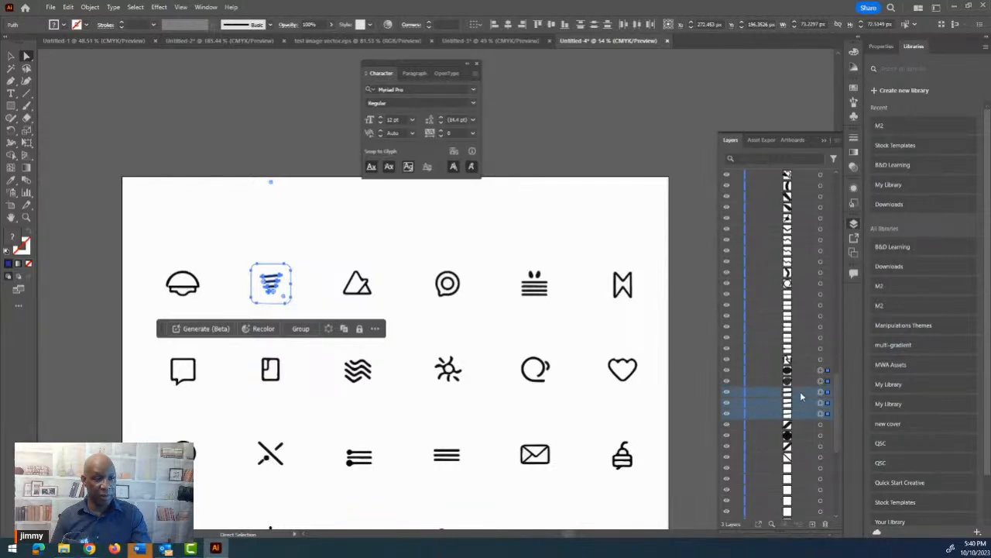
shift+click(803, 383)
shift+click(802, 374)
scroll(803, 380, down, 10)
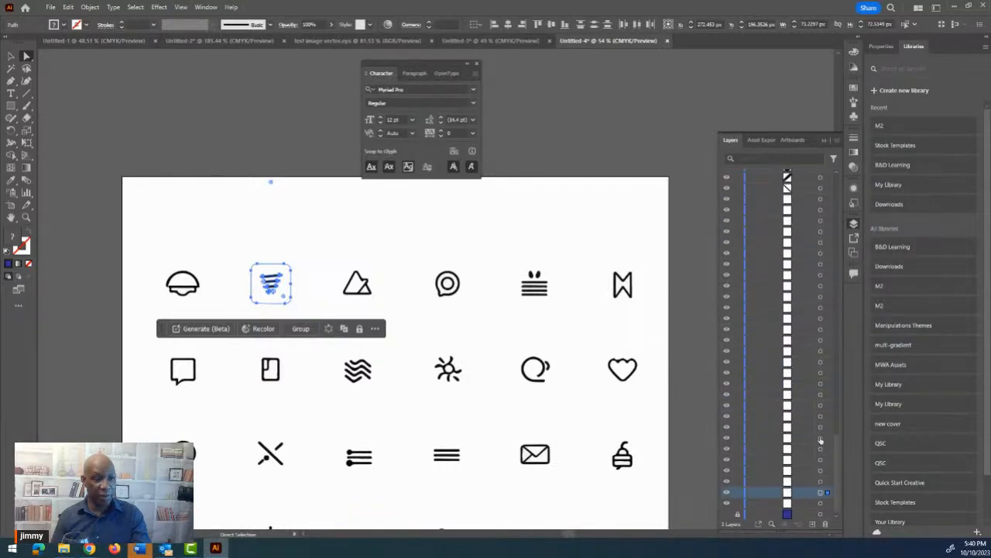
scroll(804, 434, up, 10)
drag(800, 363, 810, 174)
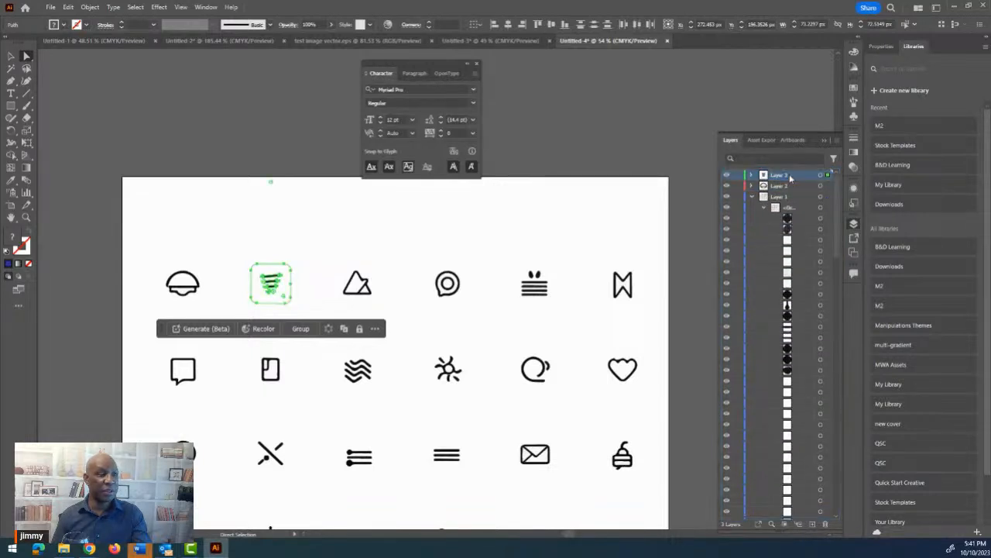
Step: Deselect the artwork and check the two separated icons by hiding and showing Layer 2 and Layer 3
click(613, 236)
click(732, 187)
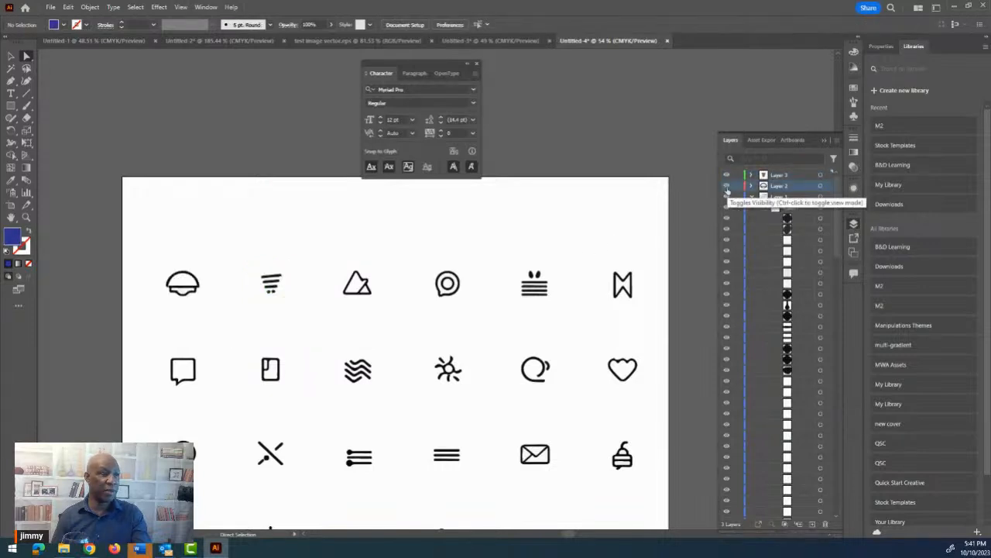
click(726, 187)
click(726, 187)
click(727, 176)
click(726, 177)
Step: Review the remaining traced icons and the artwork in test image vector.eps and Untitled-2, ending on the Untitled-3 document
scroll(482, 270, down, 6)
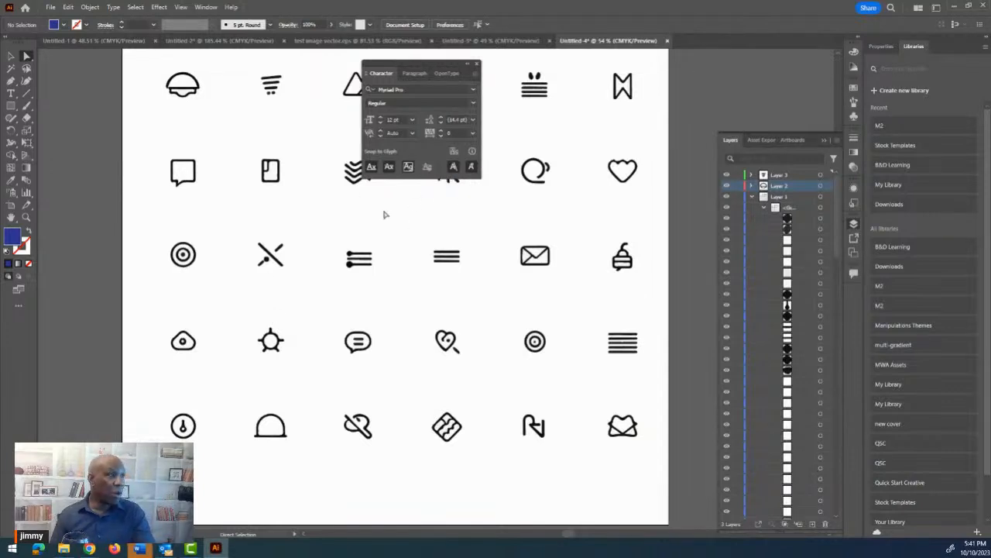
click(488, 42)
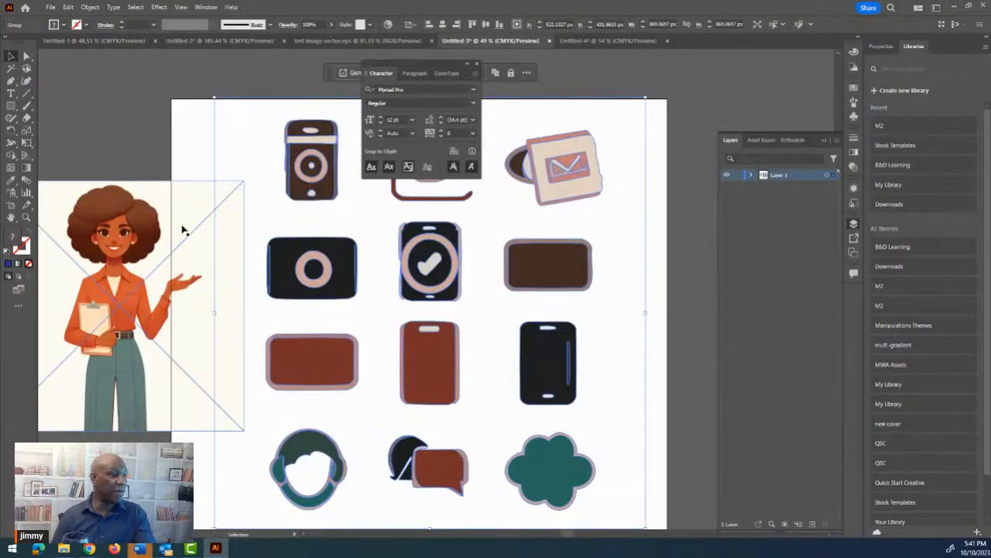
click(318, 41)
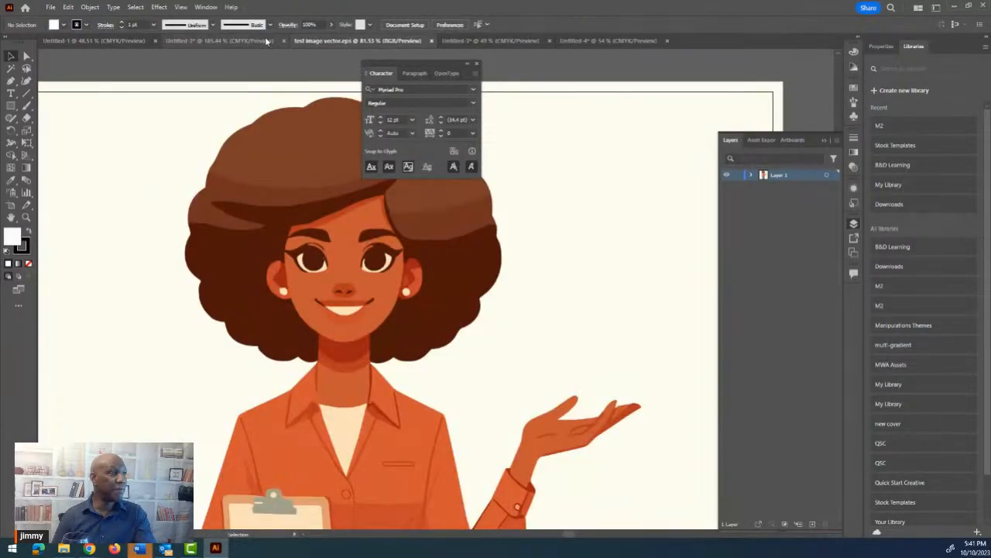
click(264, 38)
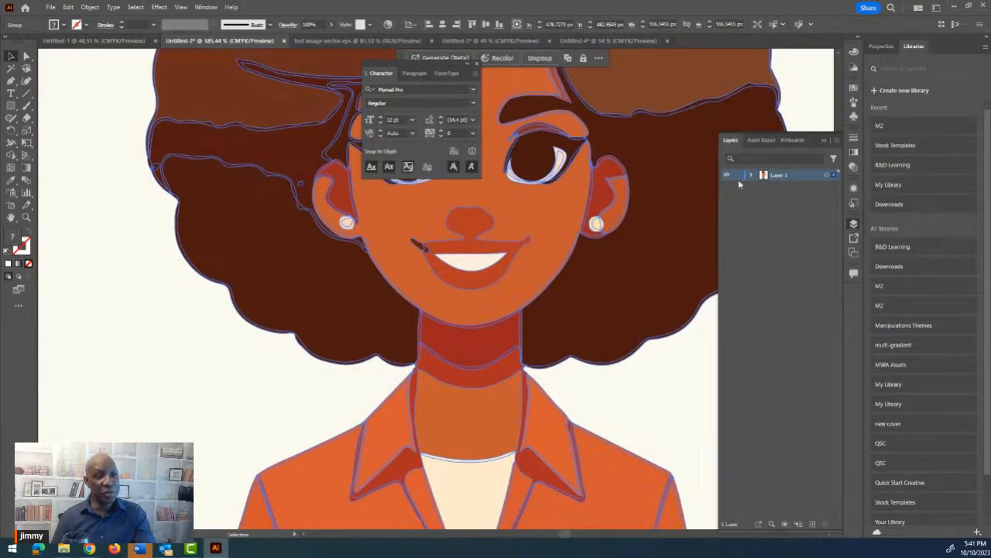
click(502, 44)
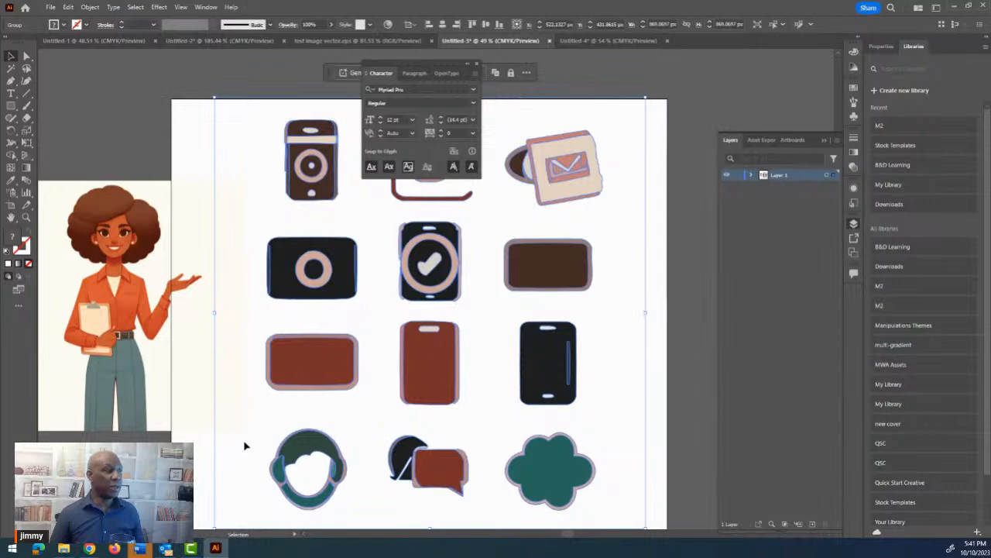
click(163, 393)
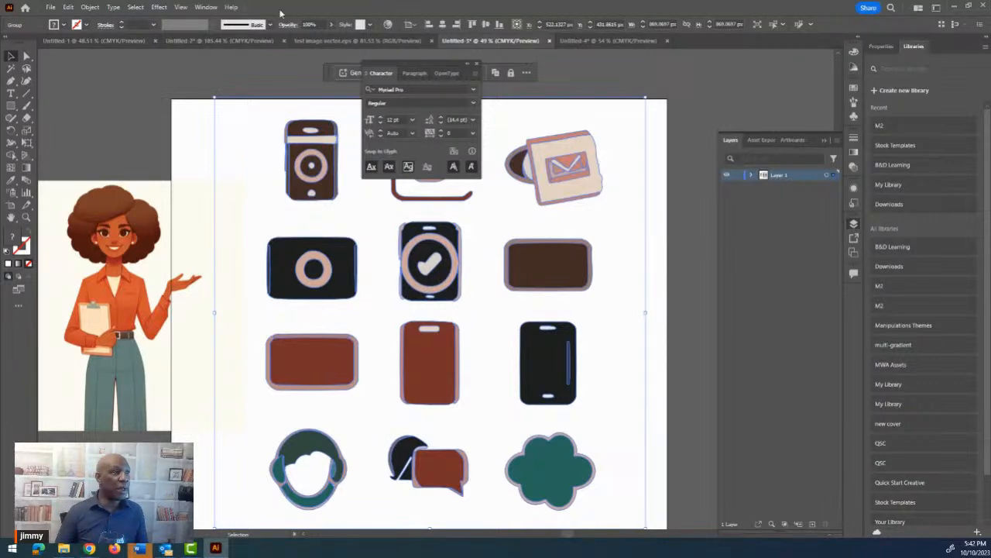
click(206, 8)
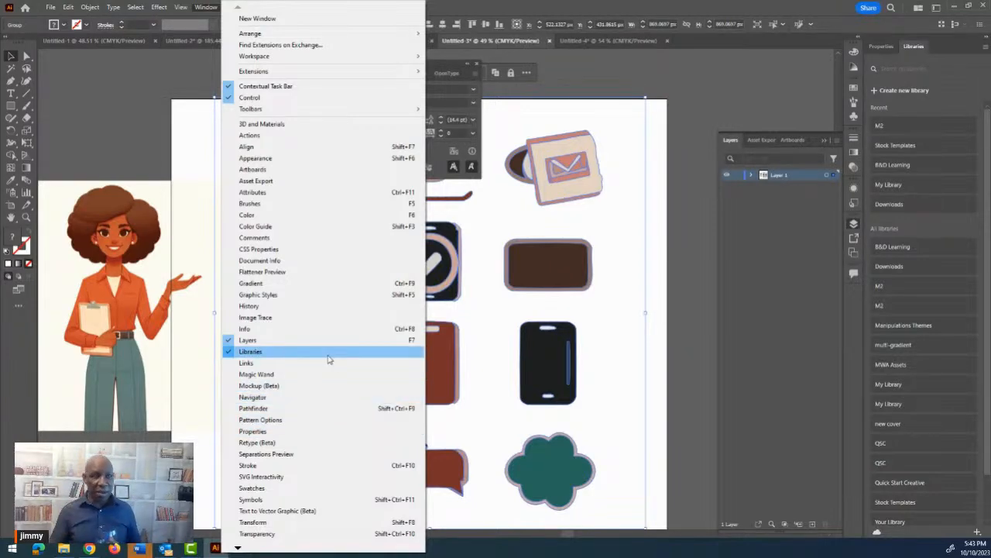
click(501, 5)
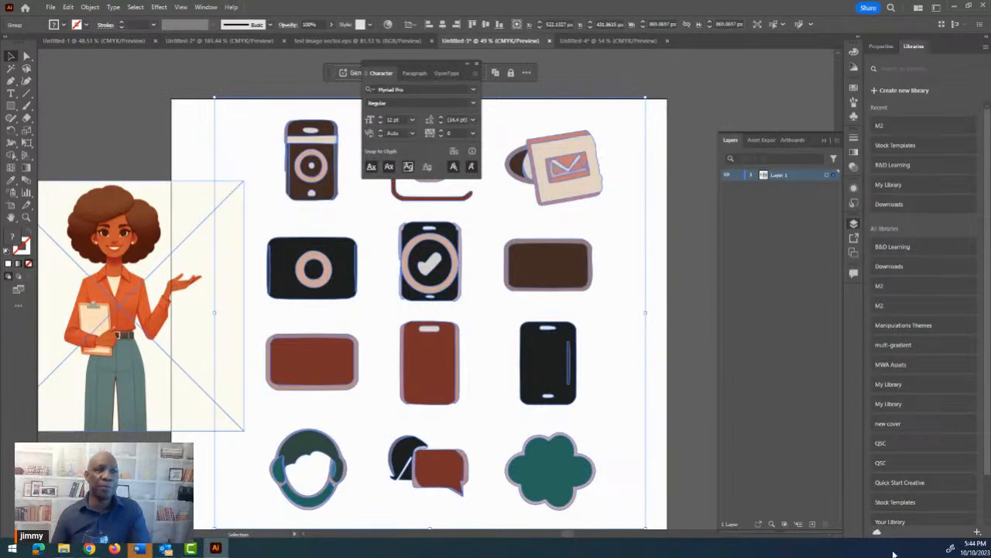
mouse_move(966, 548)
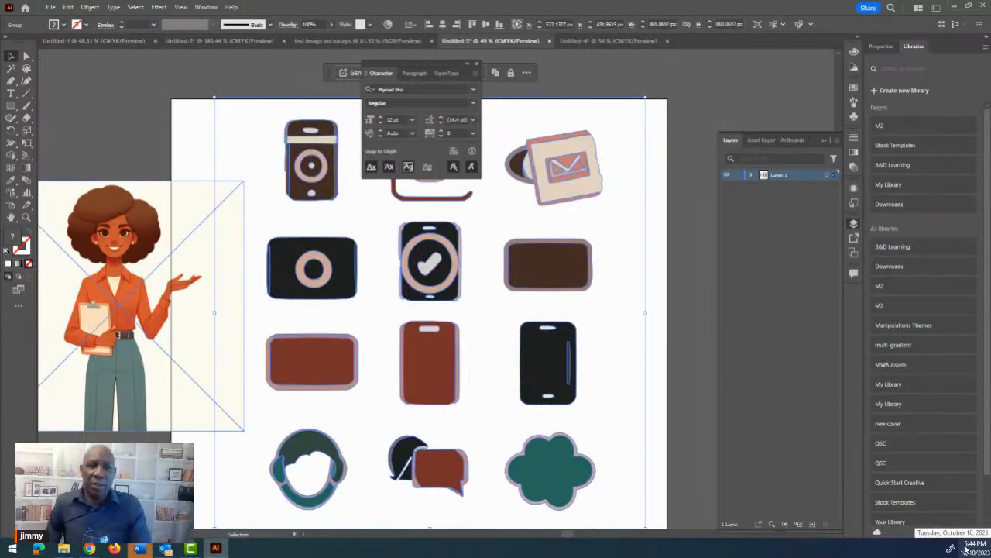